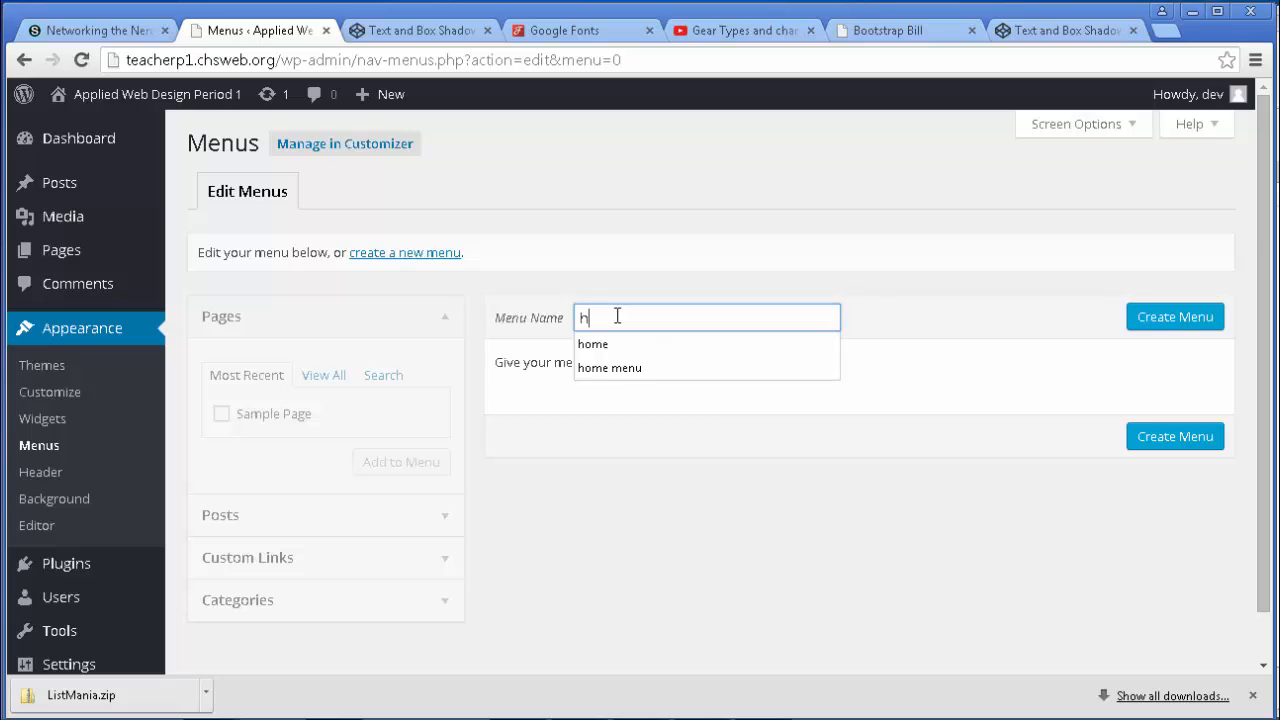
Create a menu named "home" and add the Home page from the list of all pages to it.
click(711, 350)
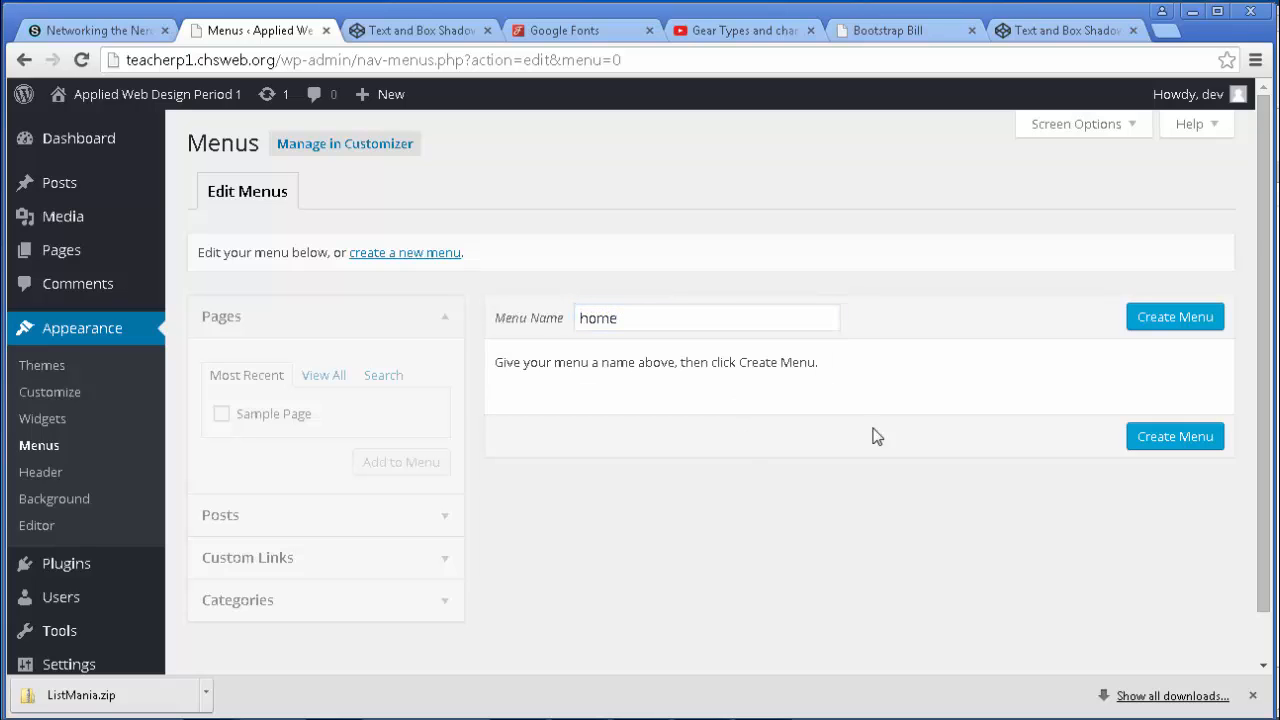
click(1152, 325)
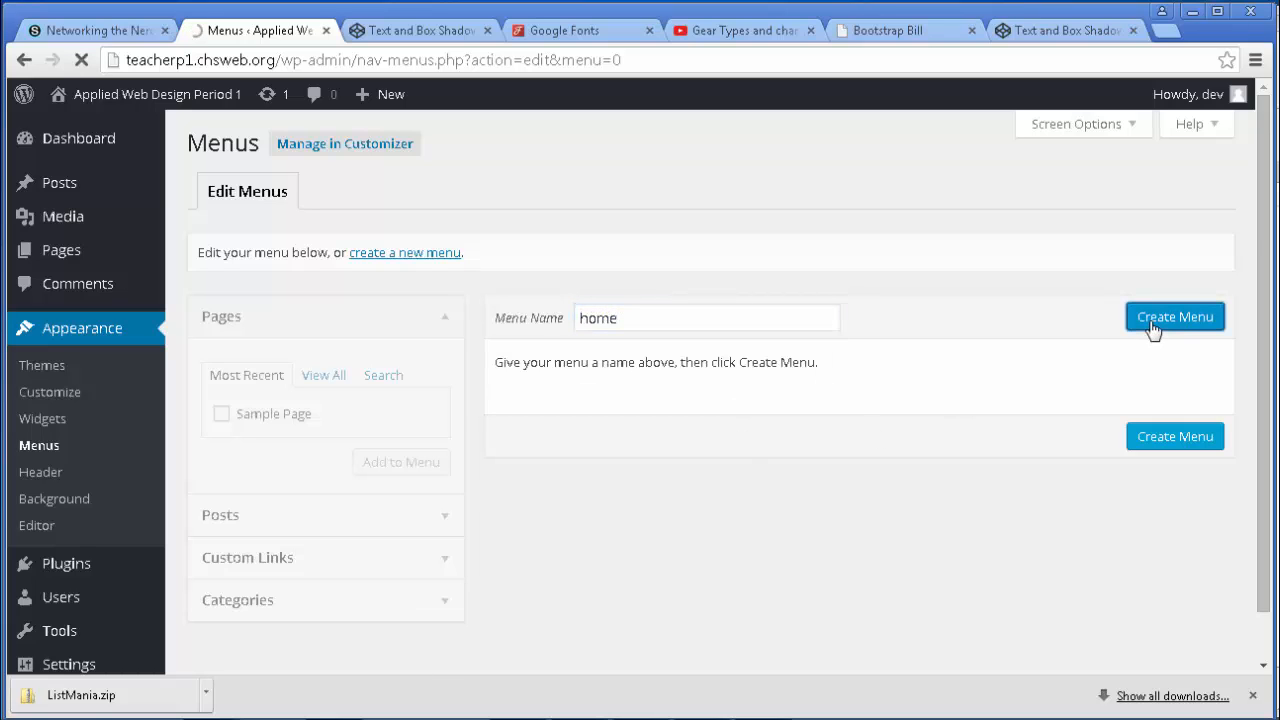
scroll(1013, 377, down, 1)
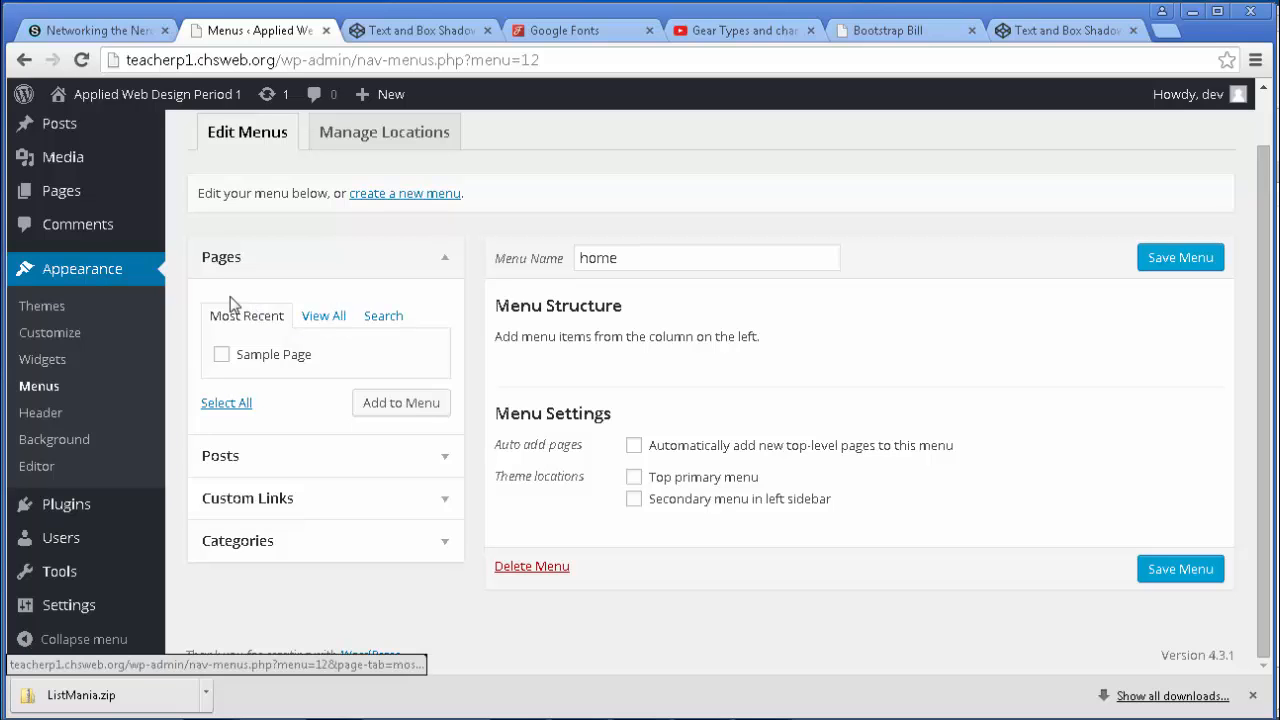
click(314, 318)
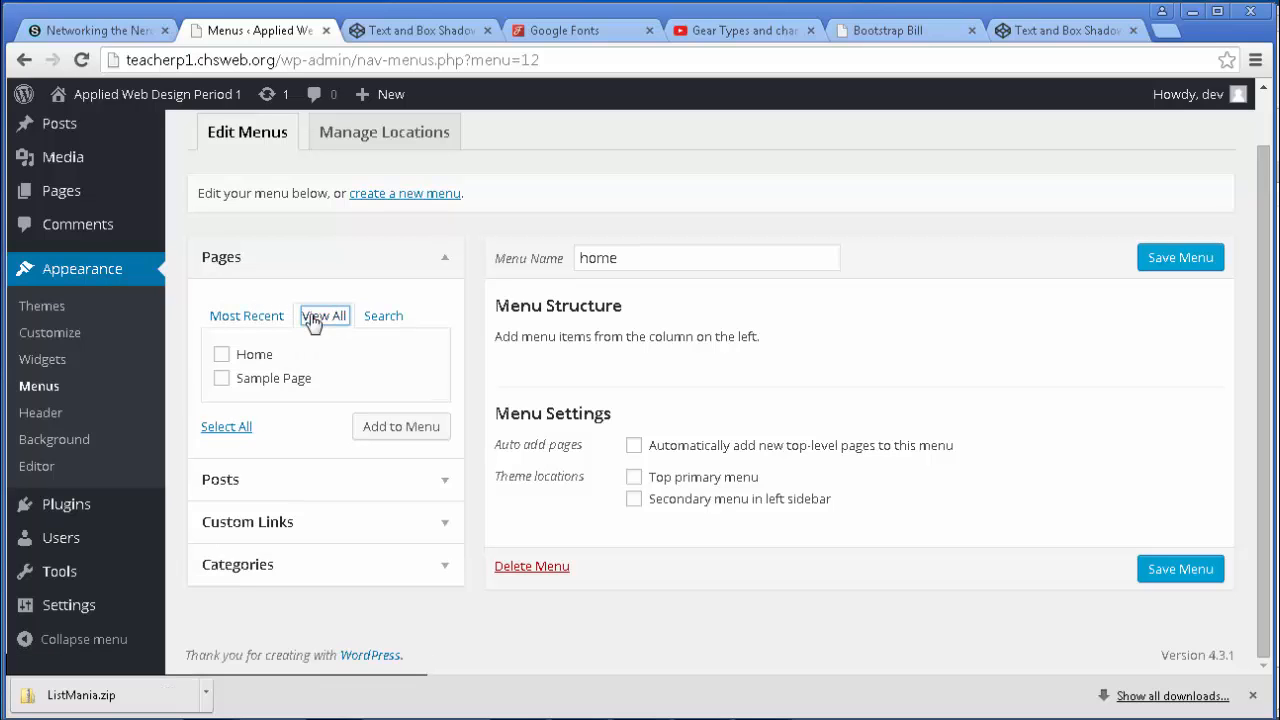
click(222, 354)
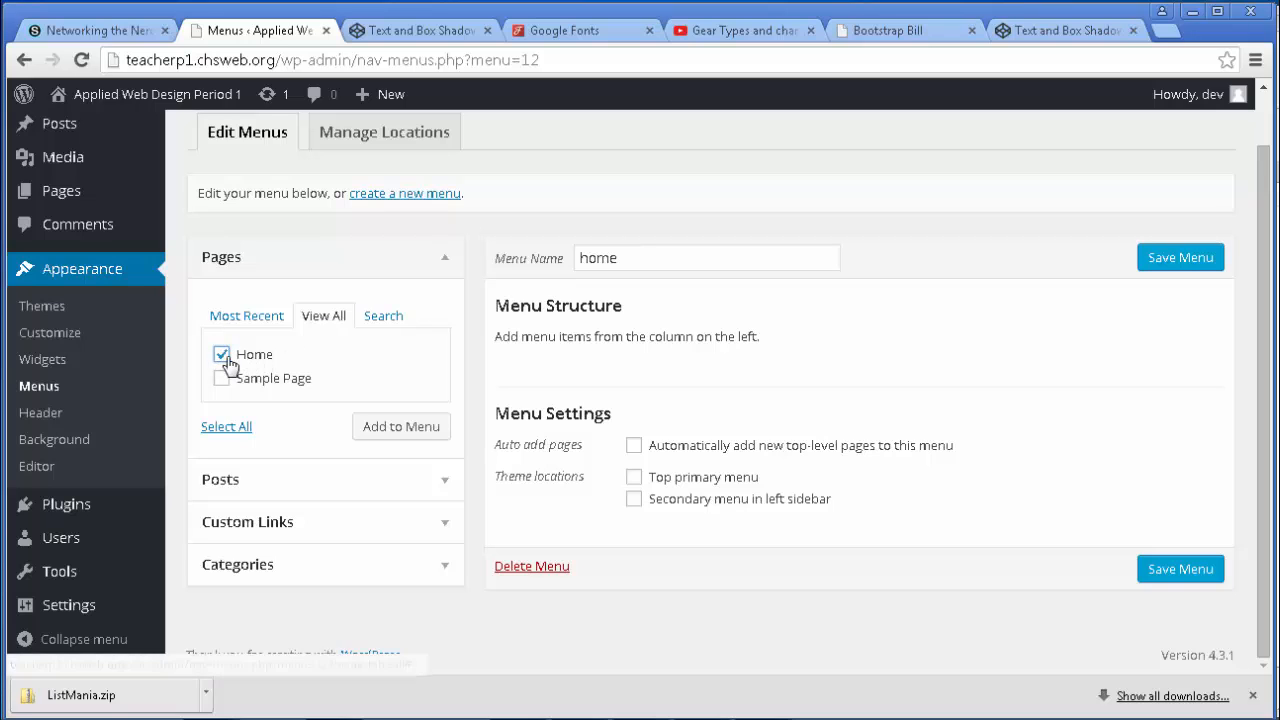
click(383, 428)
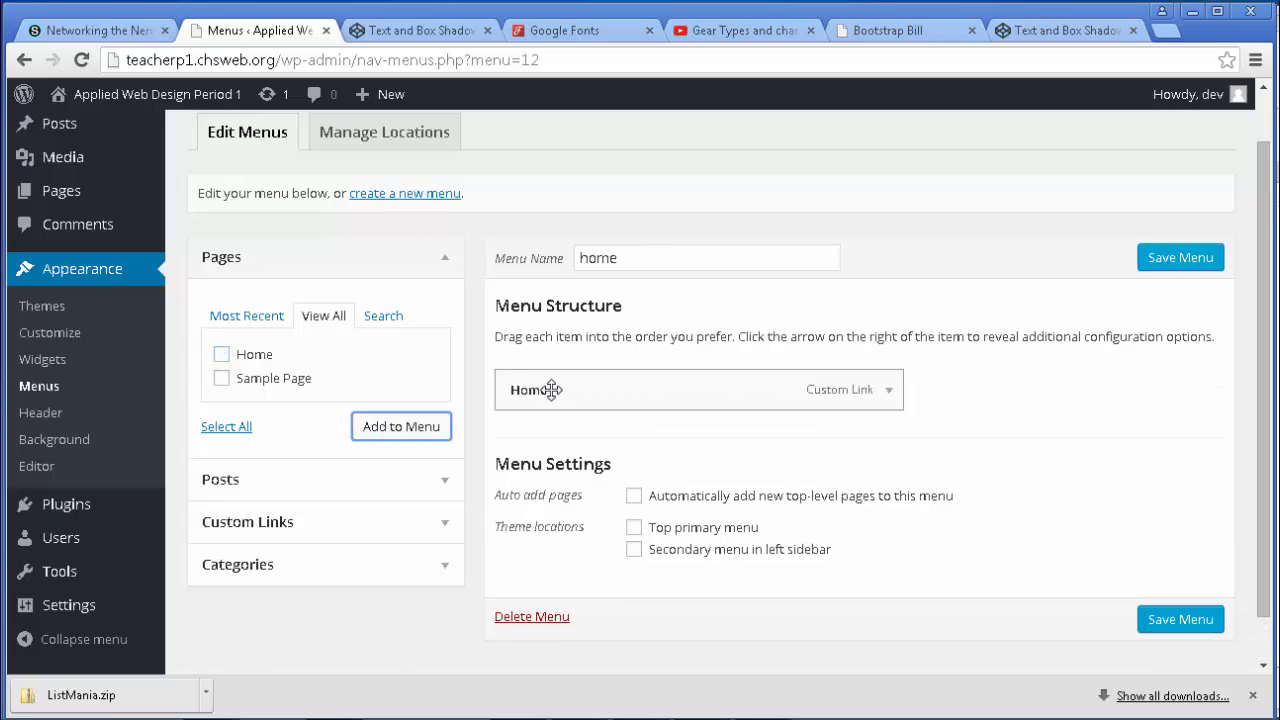
Add the JavaScript, Literature and CSS categories to the home menu and save the menu.
click(443, 566)
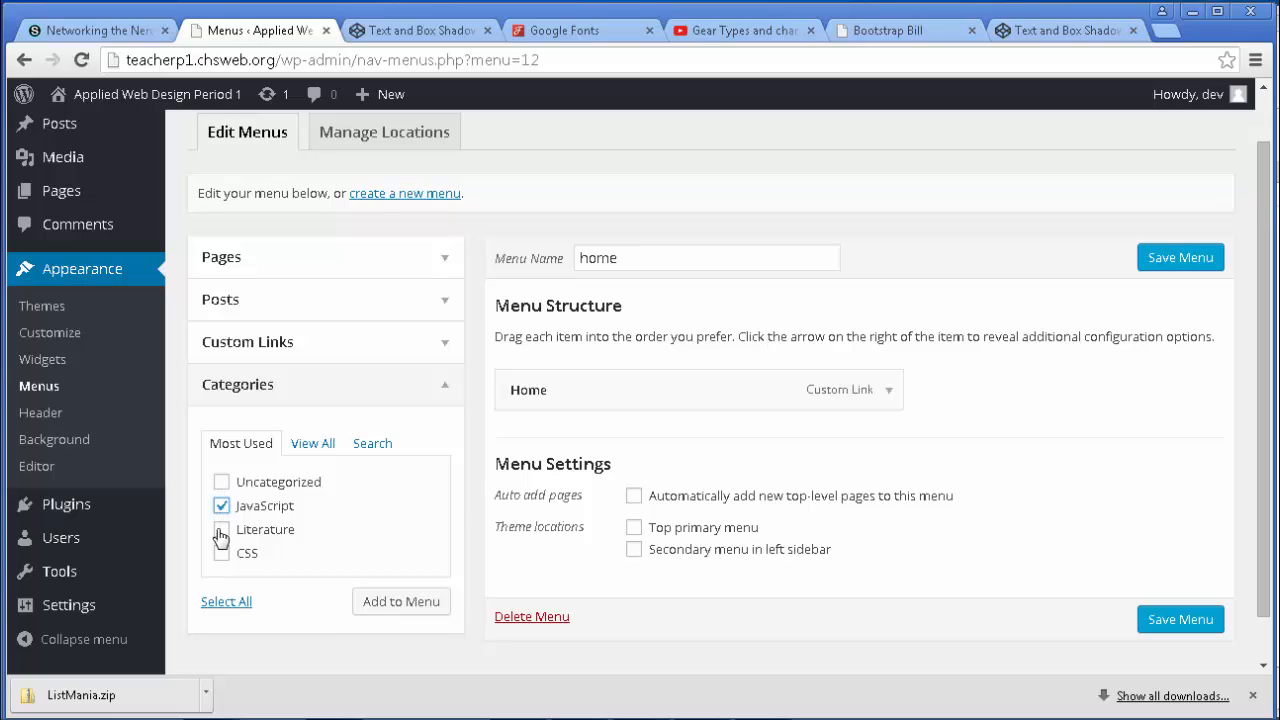
click(221, 530)
click(223, 554)
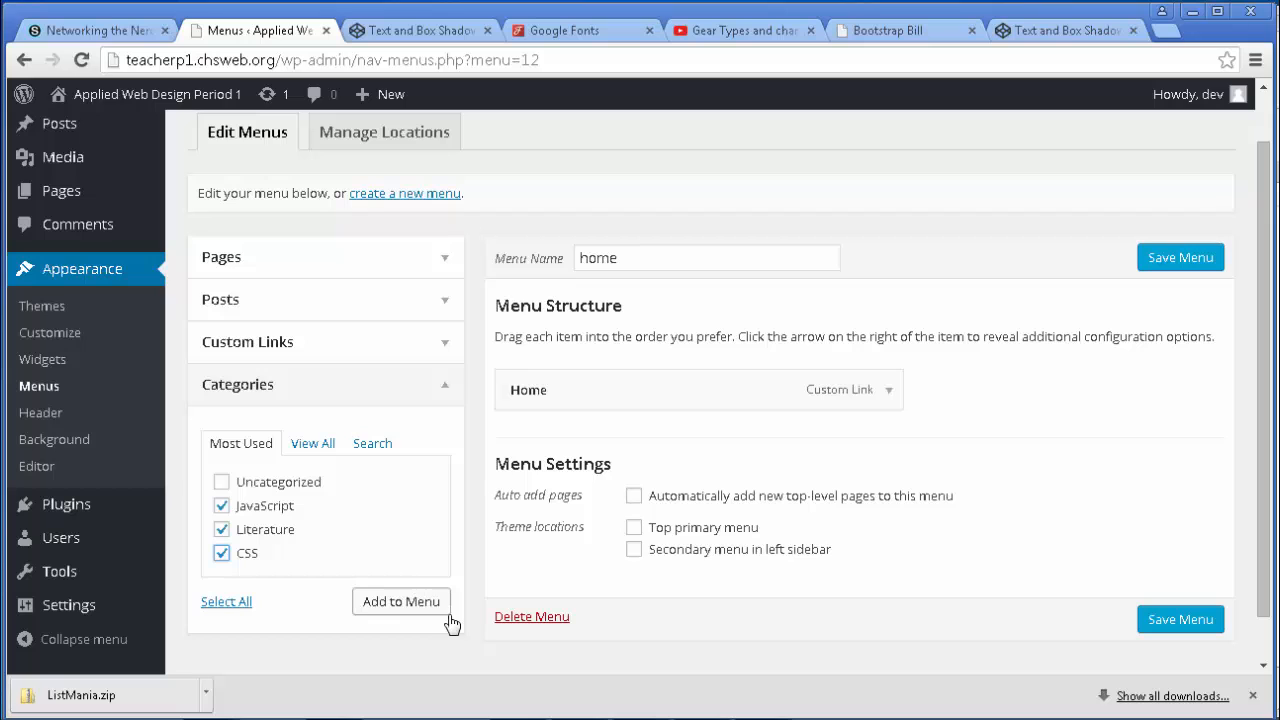
click(402, 612)
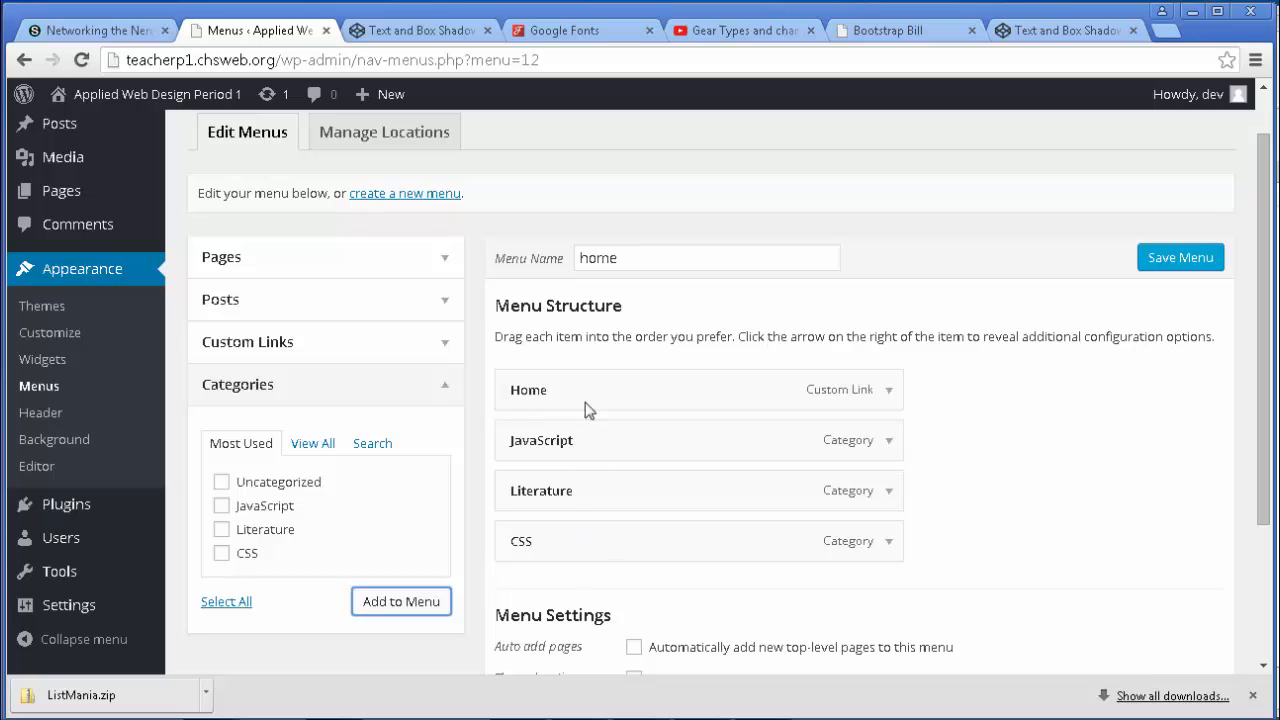
click(1163, 261)
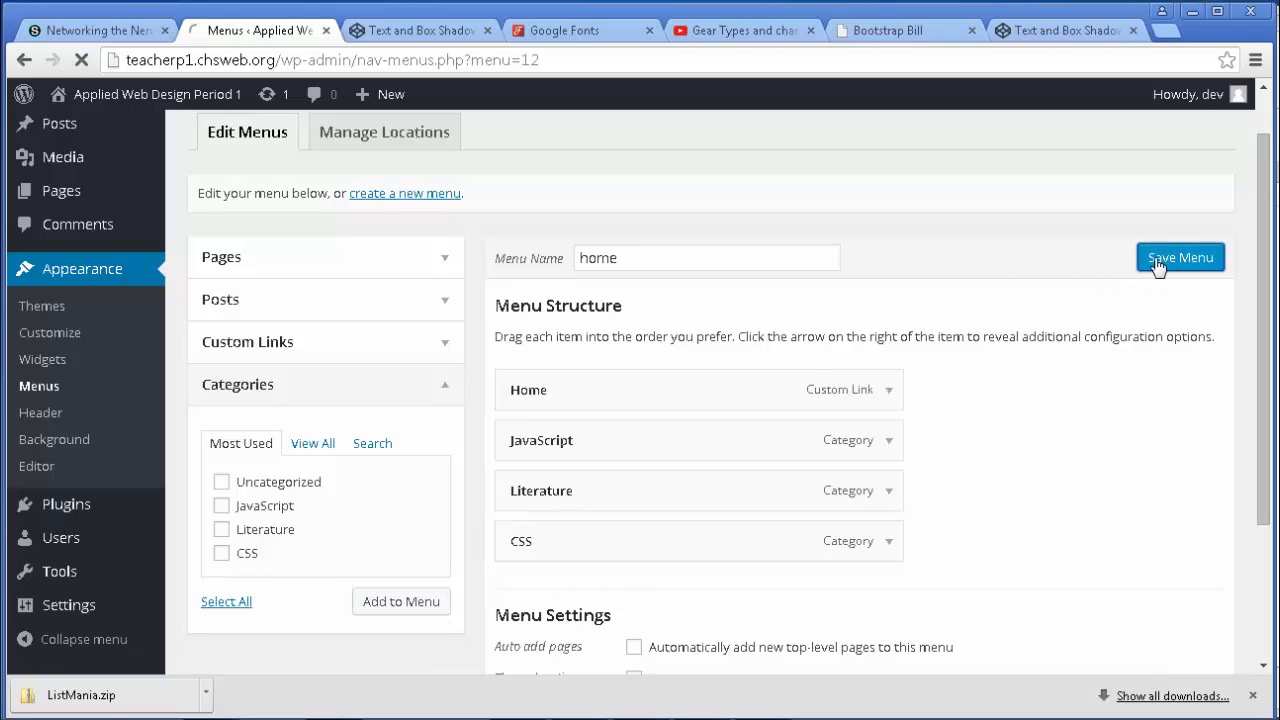
Assign the menu to the "Top primary menu" theme location and reorder its items as Home, CSS, Literature, JavaScript.
scroll(1100, 293, down, 2)
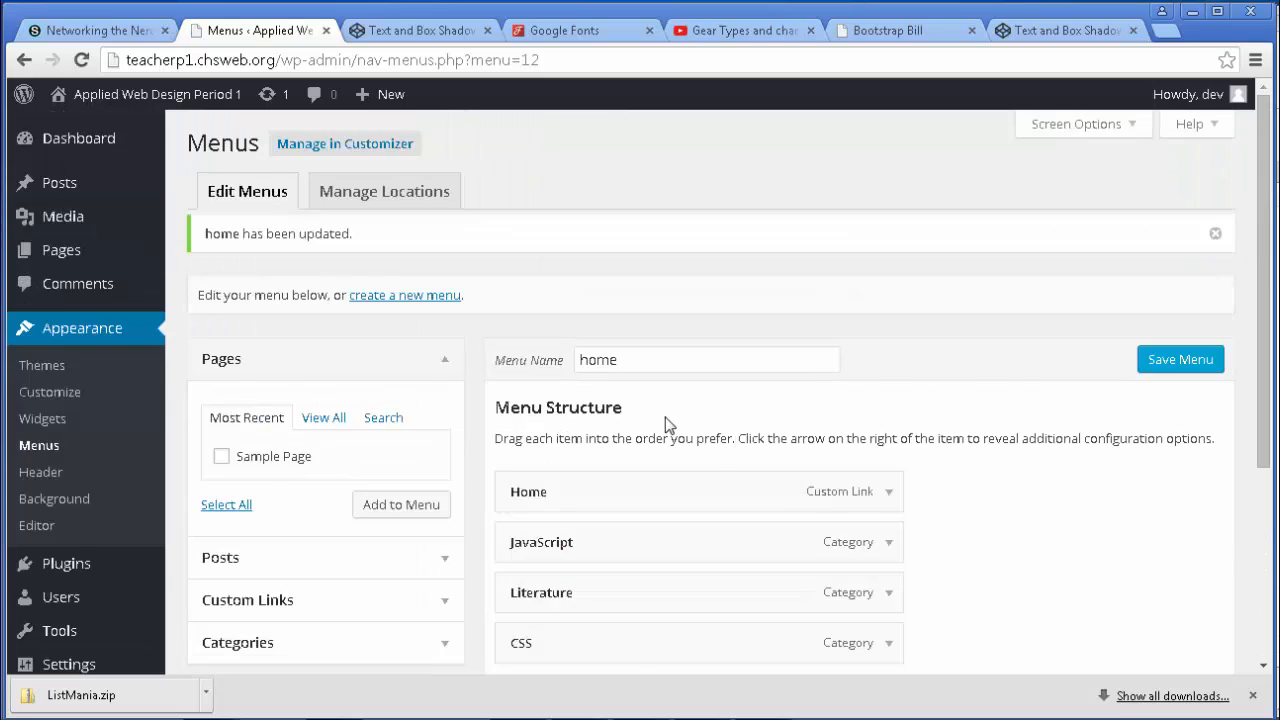
scroll(660, 418, down, 3)
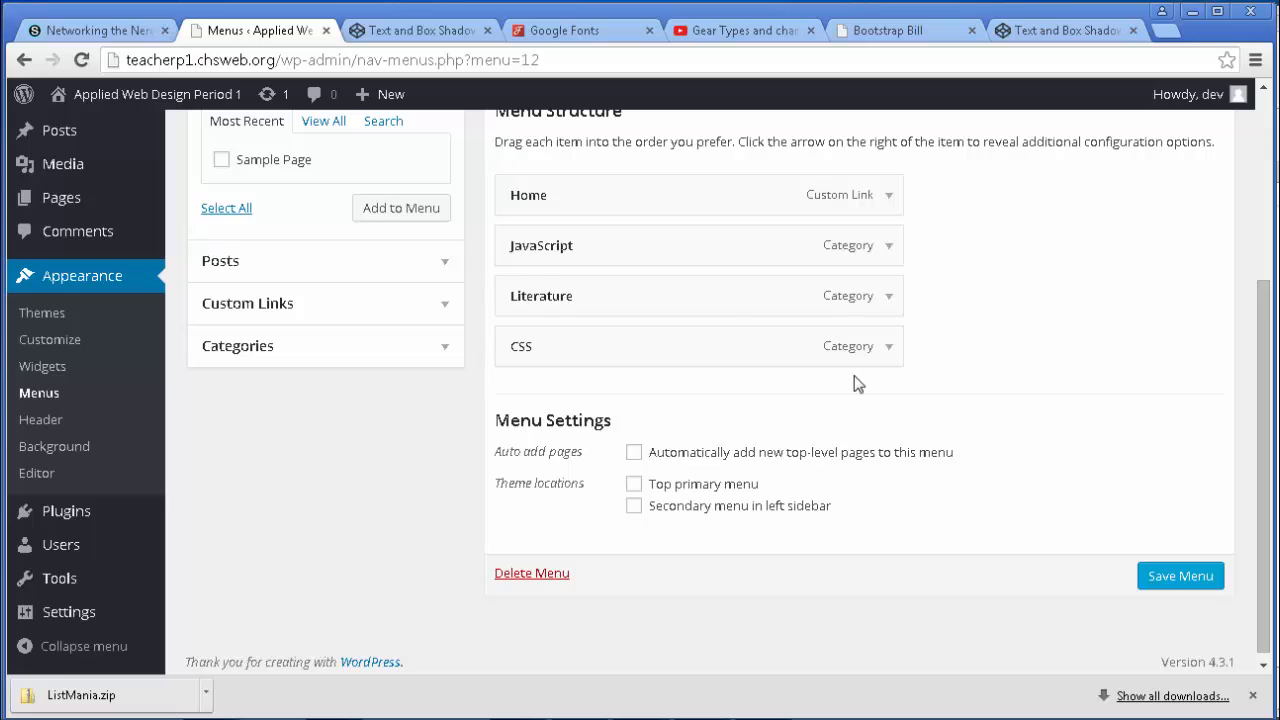
click(633, 485)
drag(566, 343, 550, 415)
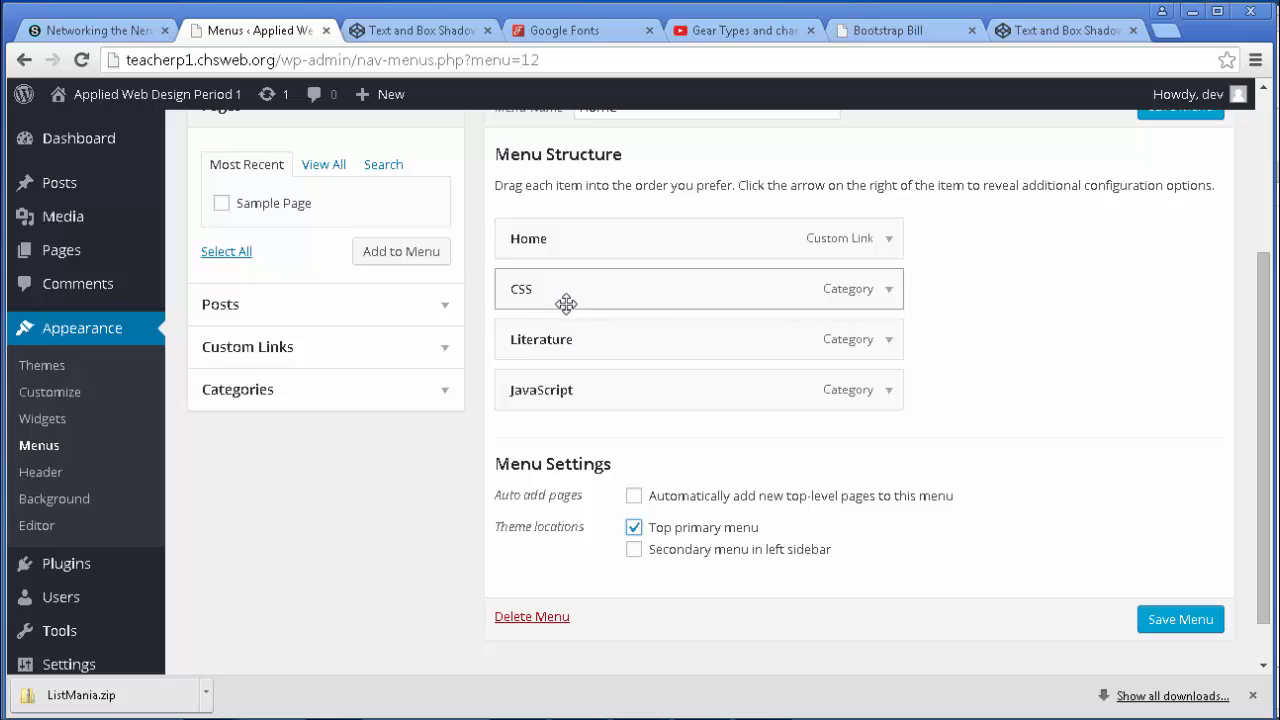
Try nesting Literature as a sub item of CSS and return it to the top level.
drag(557, 337, 626, 338)
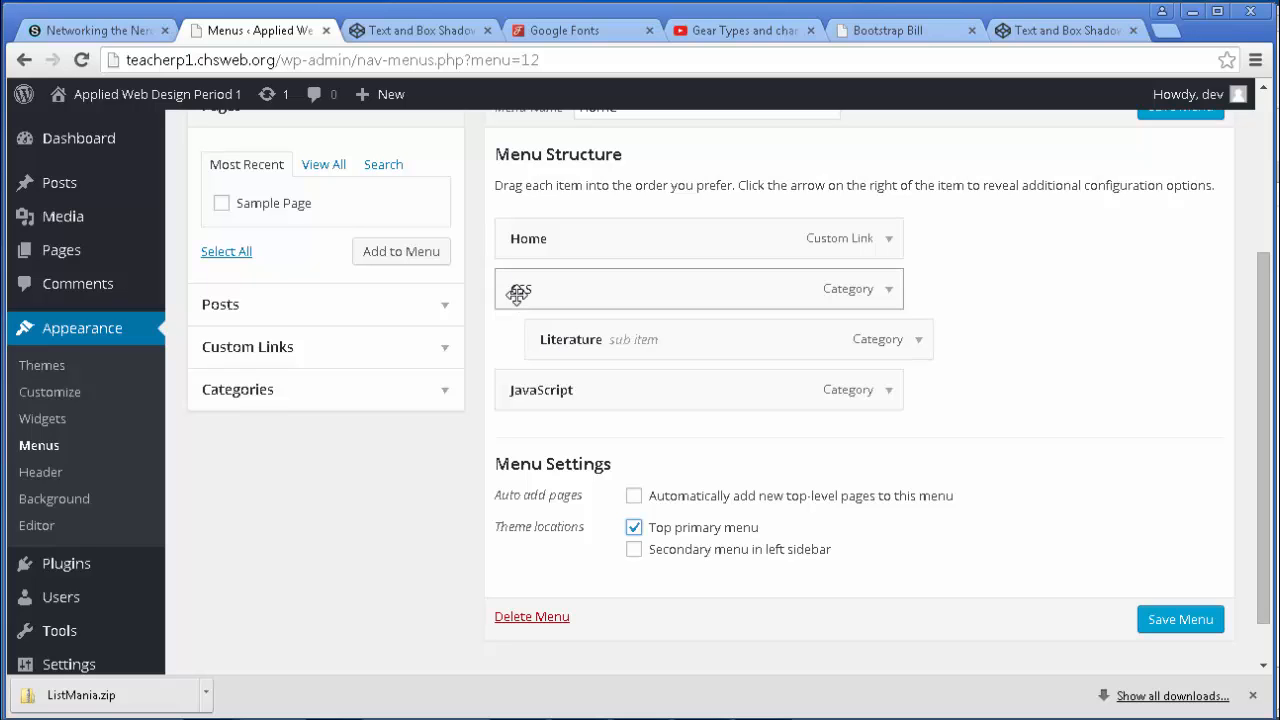
drag(540, 330, 512, 338)
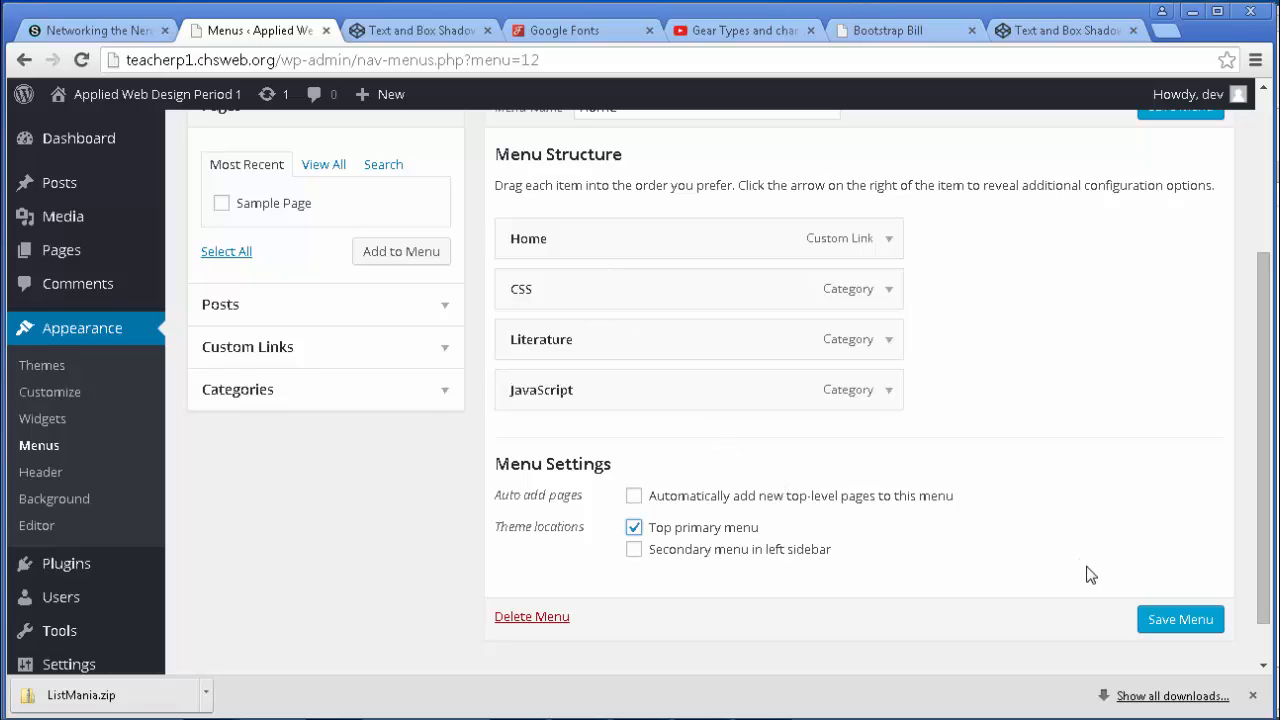
Save the reordered home menu and open the site's public front page.
click(1158, 621)
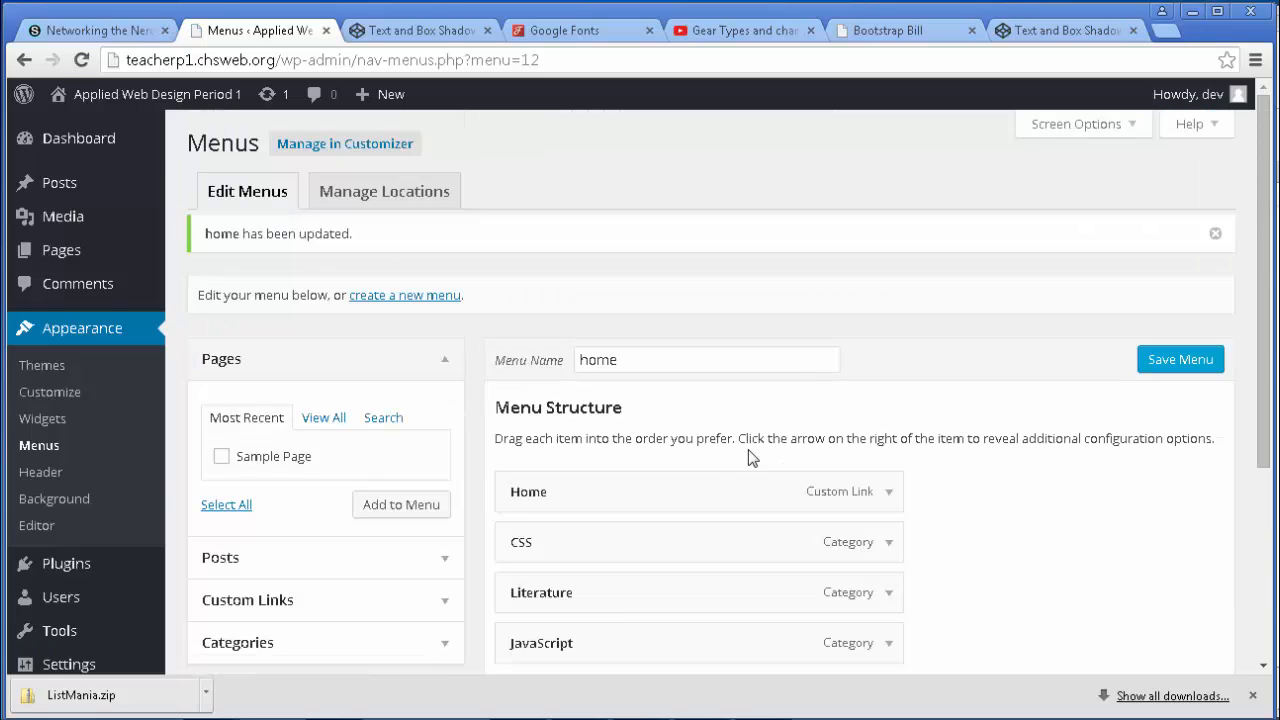
scroll(50, 490, down, 2)
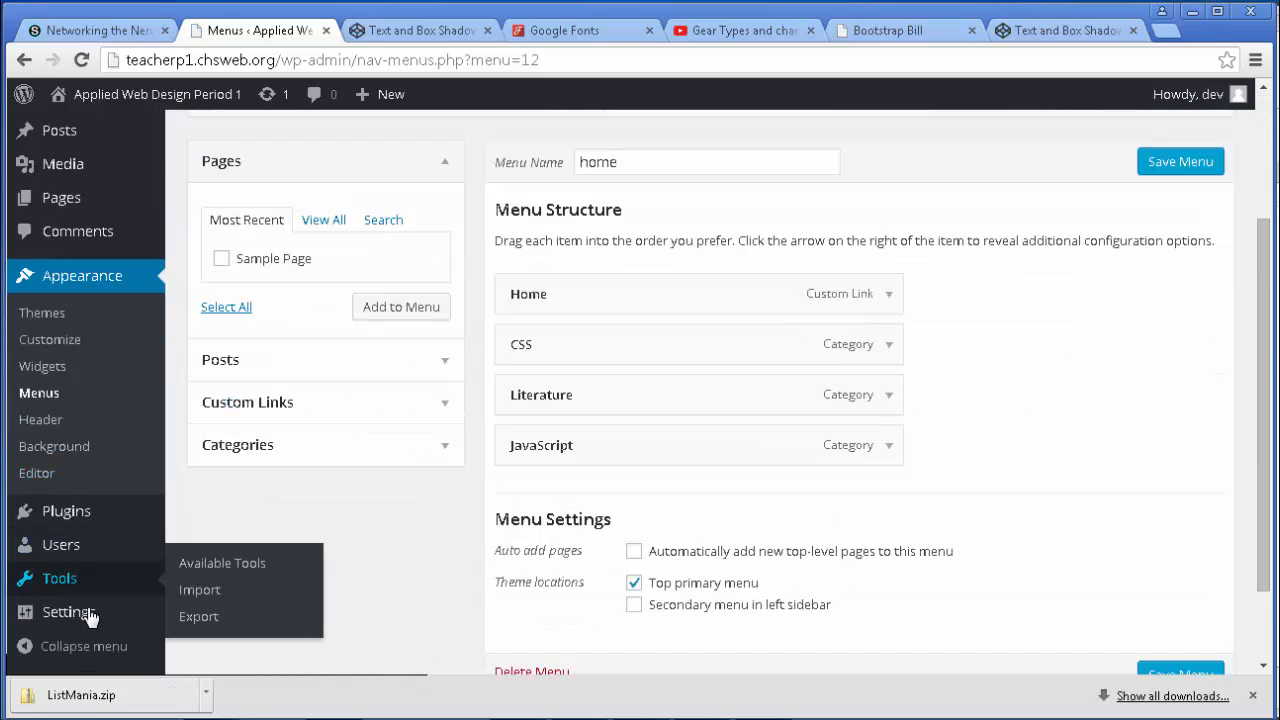
mouse_move(86, 622)
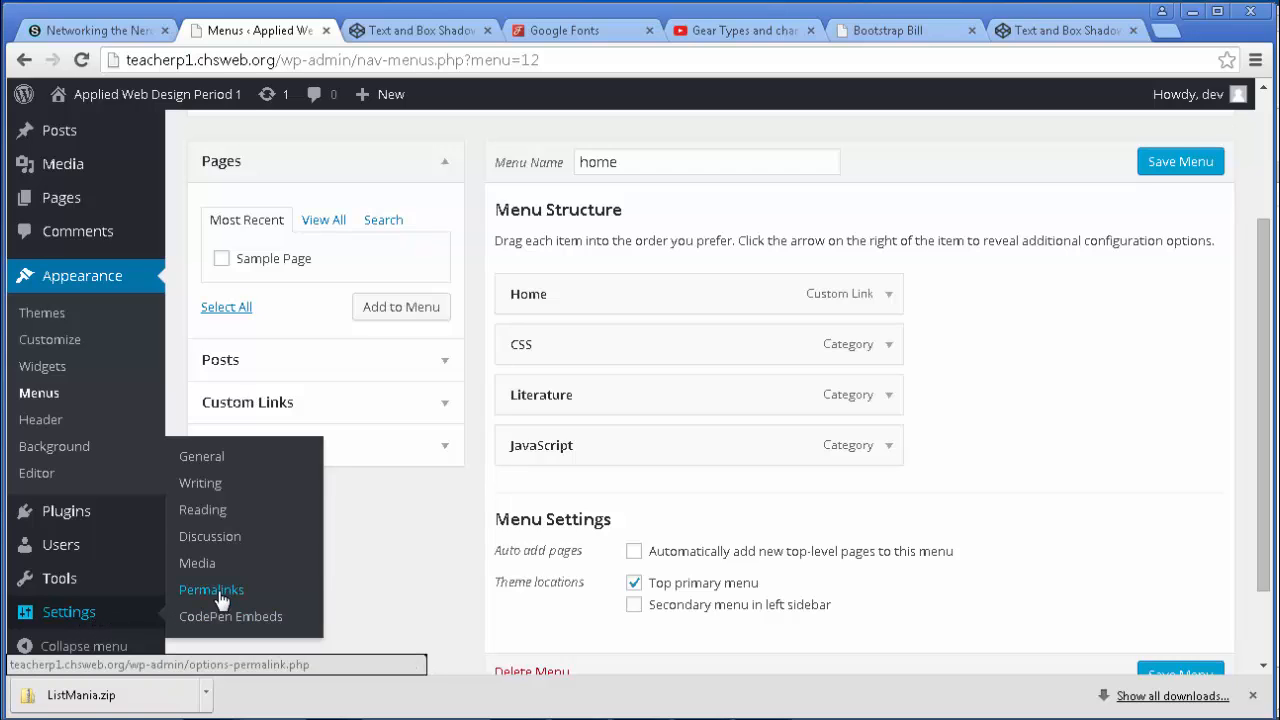
click(194, 100)
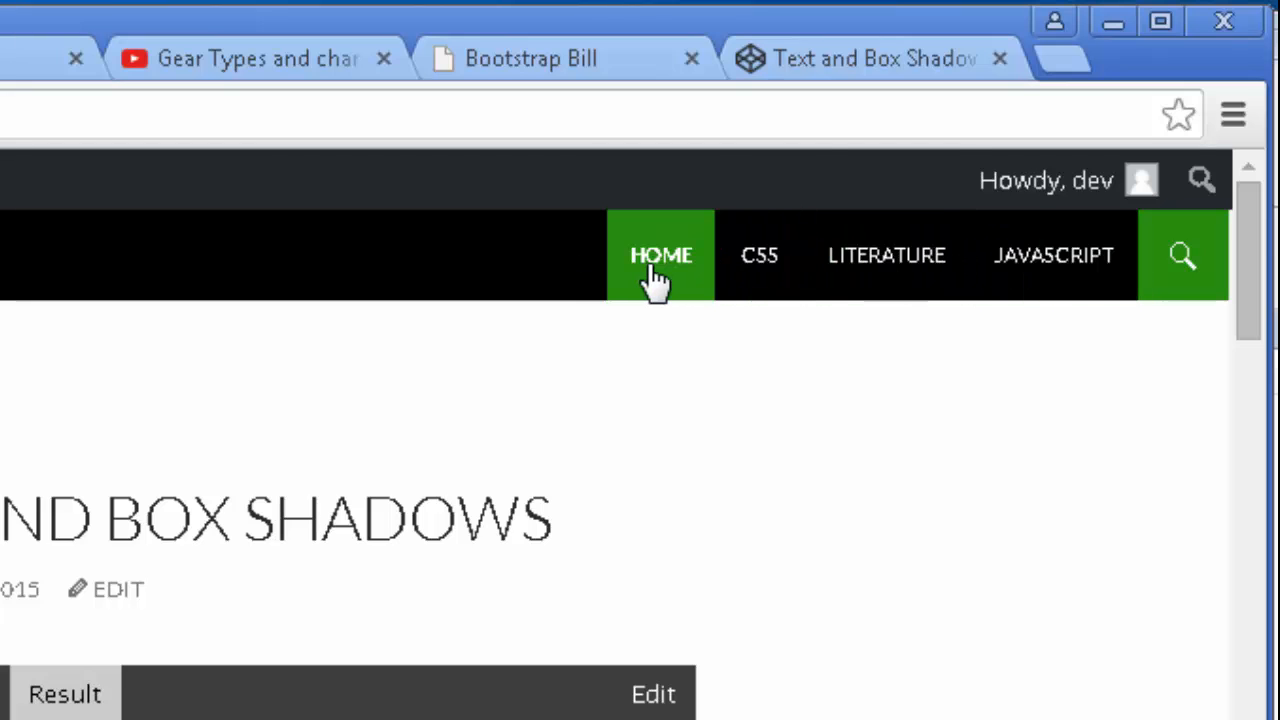
Test the CSS and JavaScript links in the site's navigation and look through the posts on each category page.
click(765, 257)
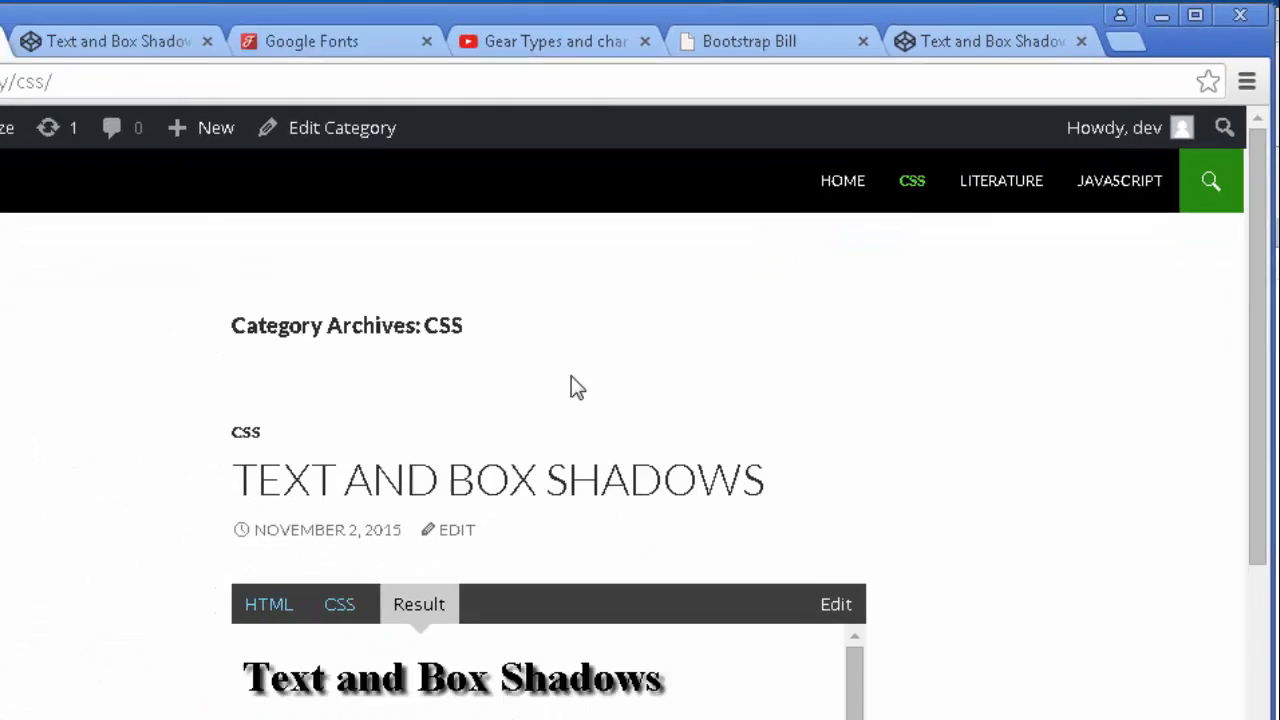
scroll(450, 420, down, 1)
scroll(458, 460, down, 4)
scroll(460, 486, up, 5)
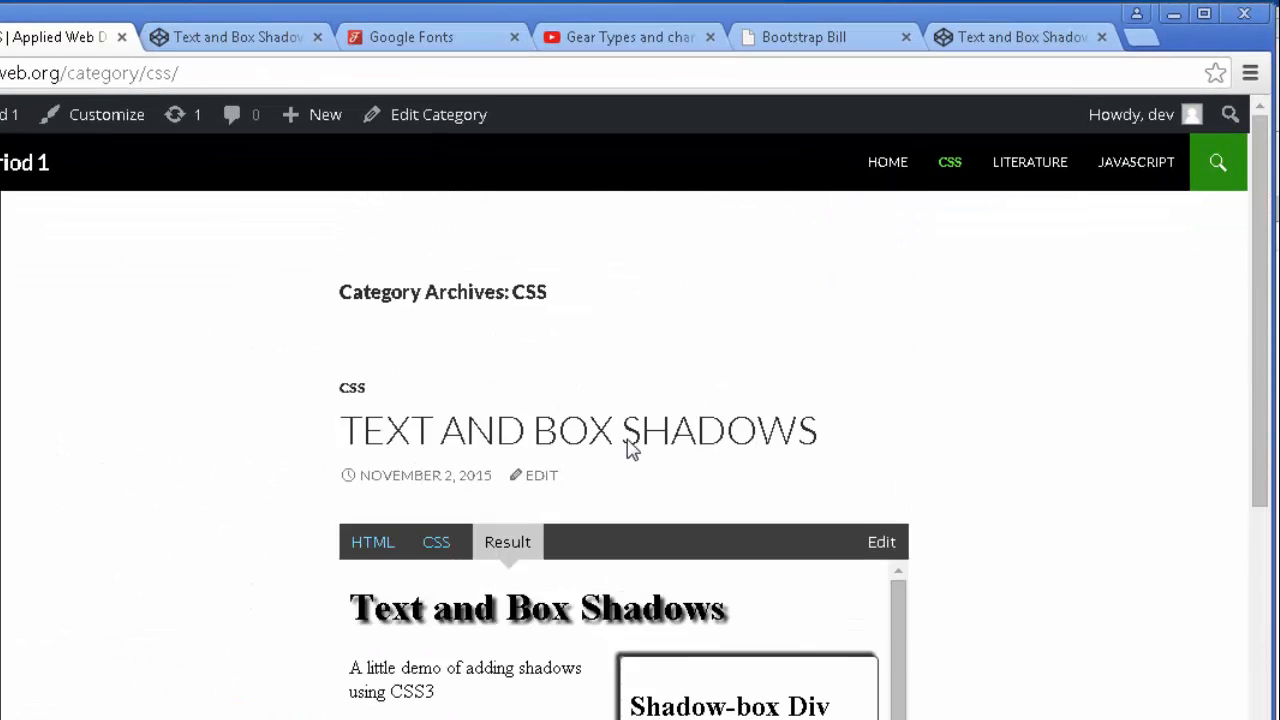
click(1127, 170)
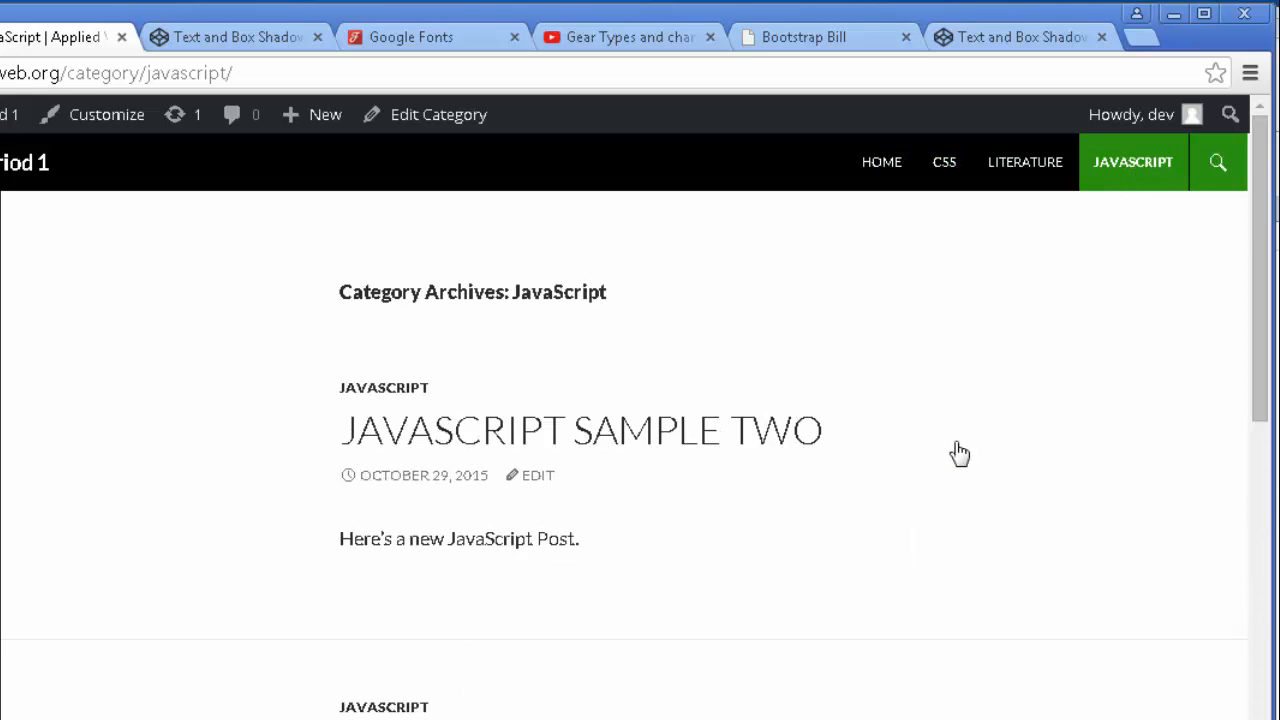
scroll(952, 460, down, 4)
scroll(940, 497, down, 3)
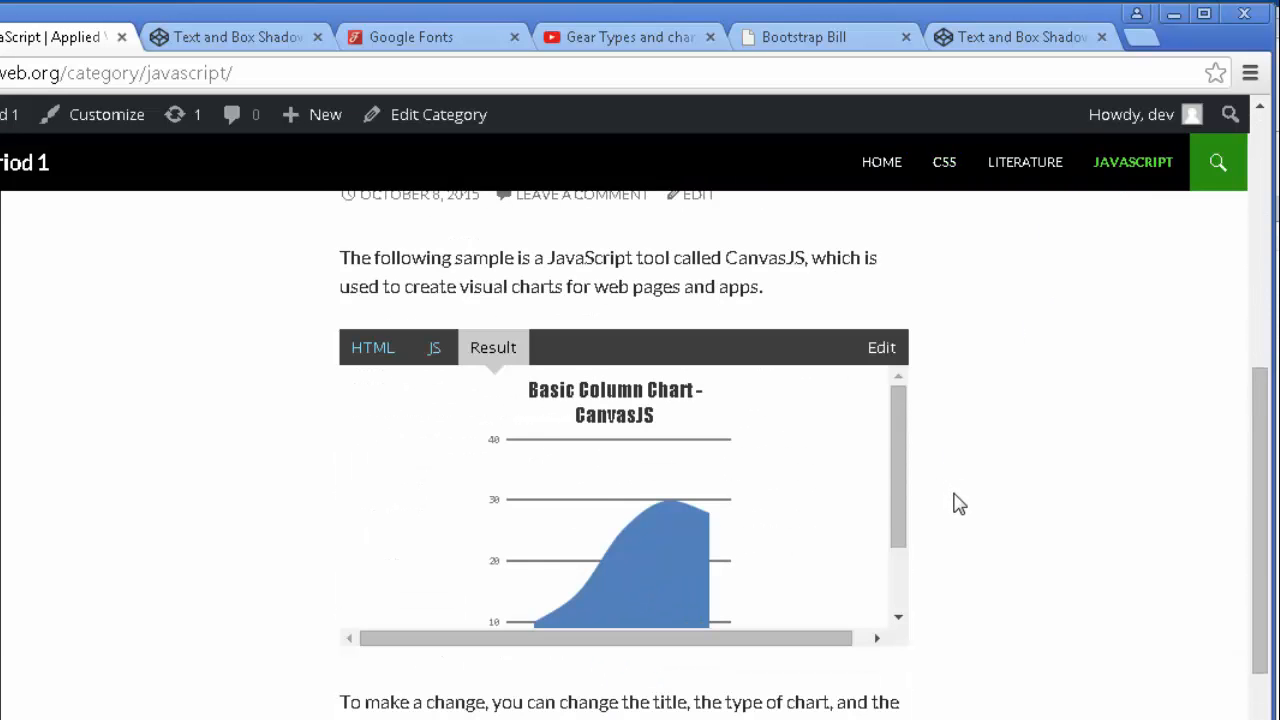
scroll(960, 520, up, 7)
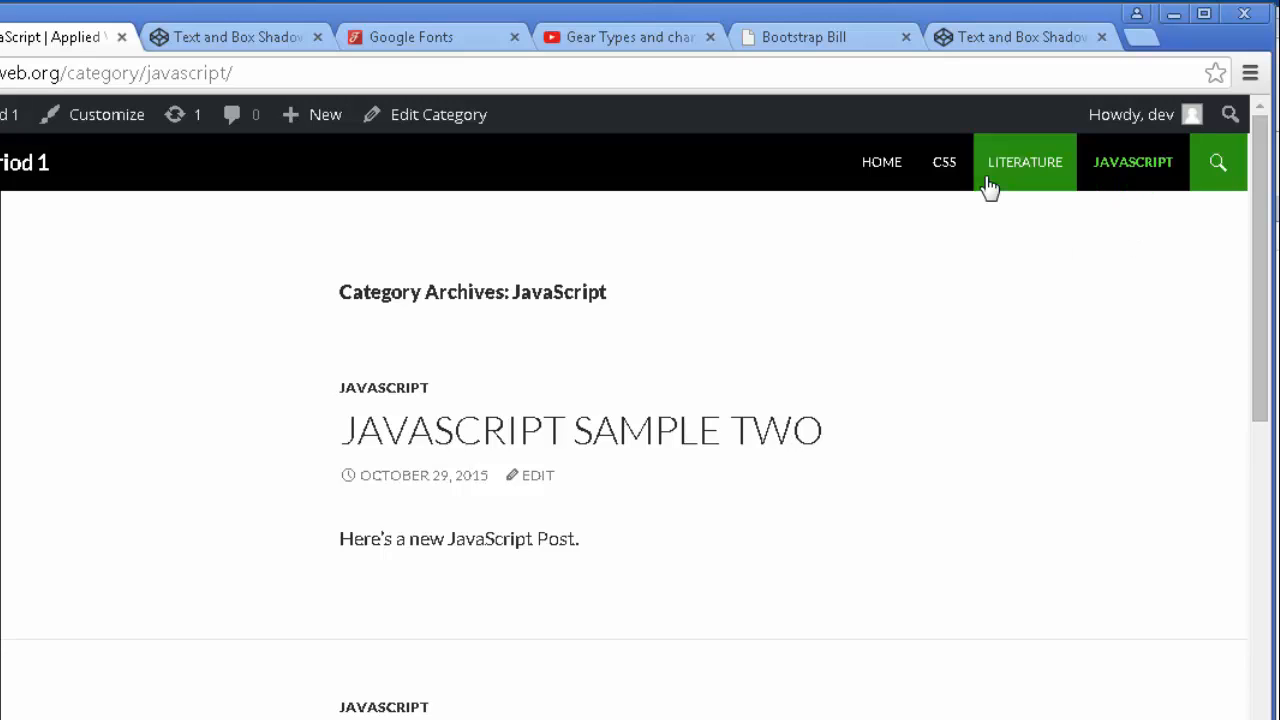
Test the Literature and Home links in the site's navigation and look through both pages.
click(1019, 165)
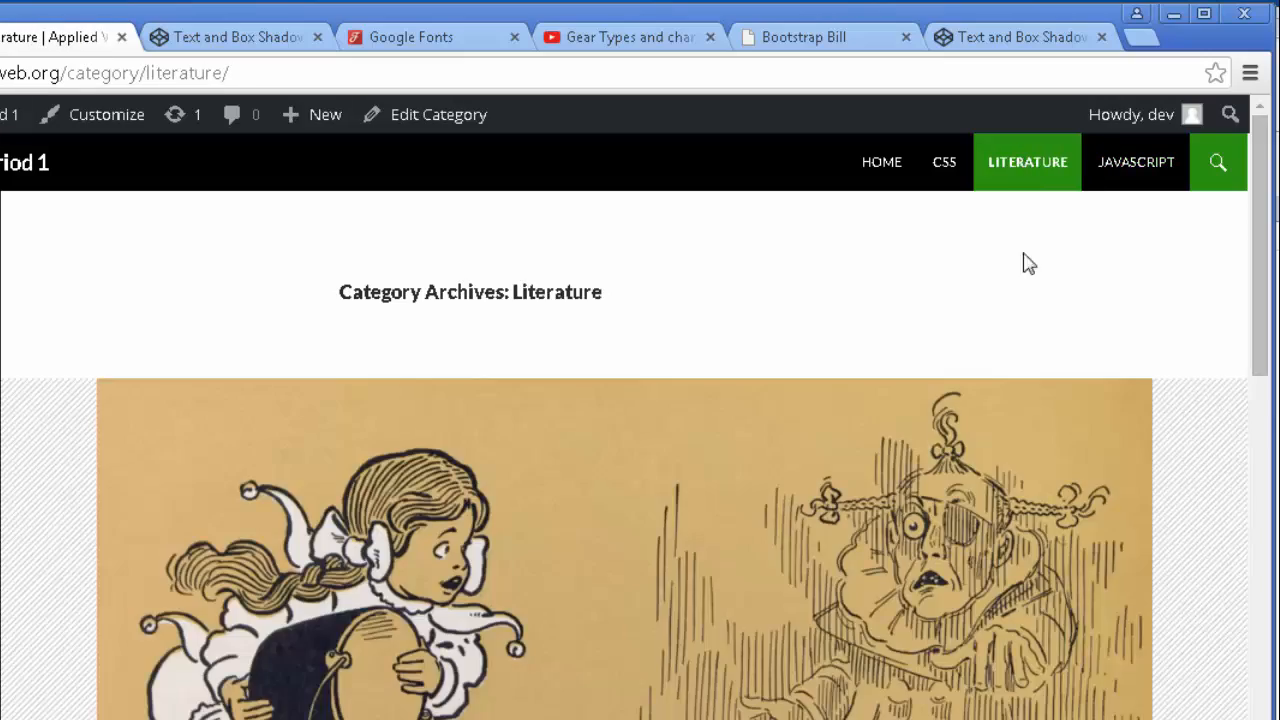
scroll(776, 535, down, 10)
scroll(780, 538, up, 10)
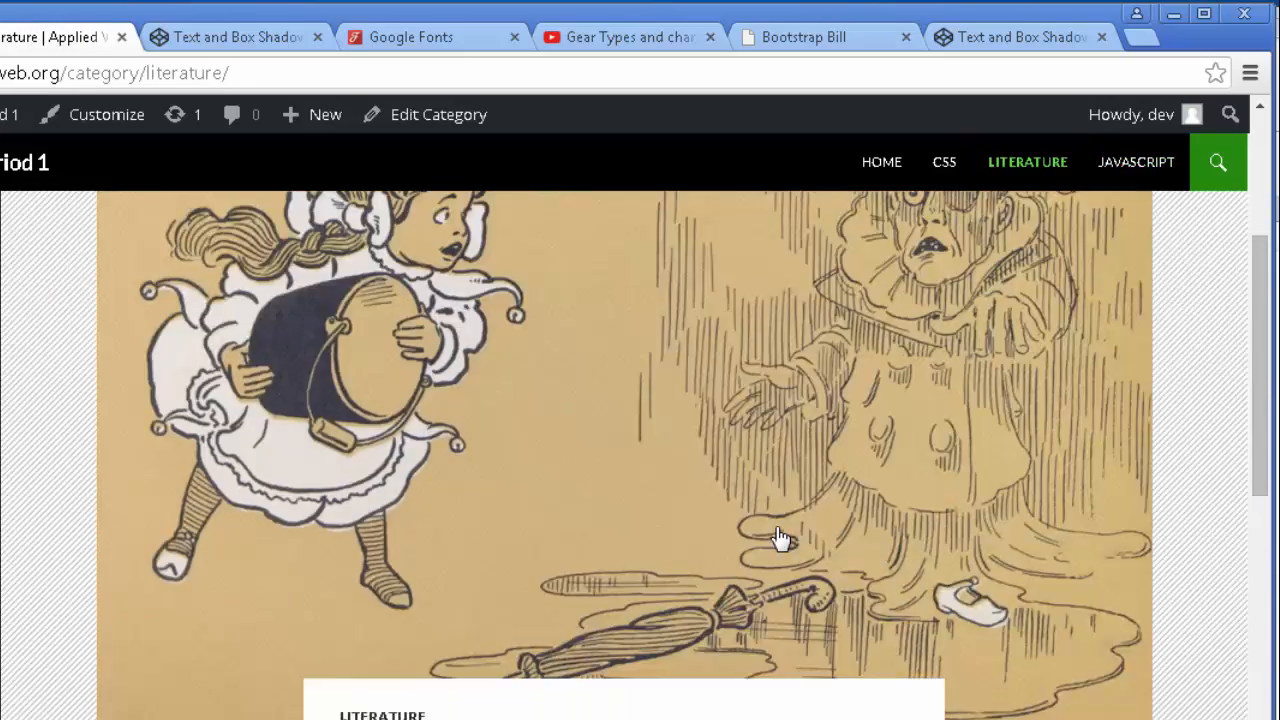
click(905, 165)
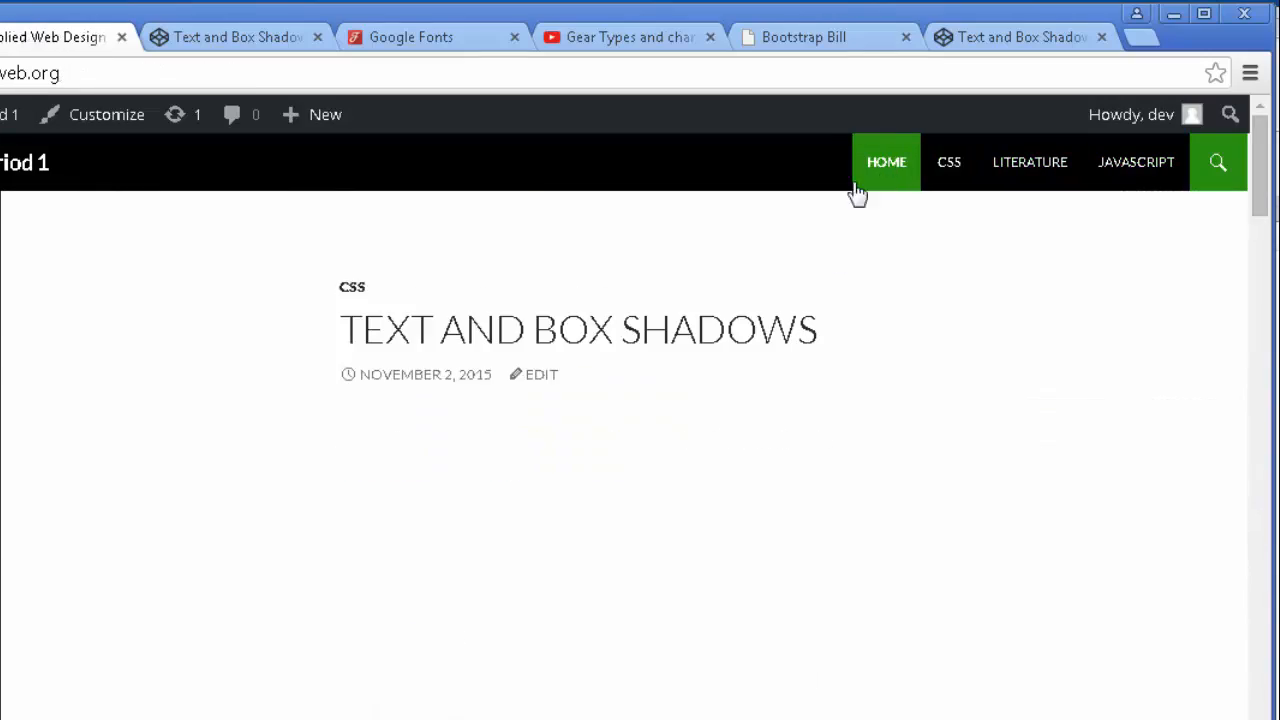
scroll(160, 316, down, 2)
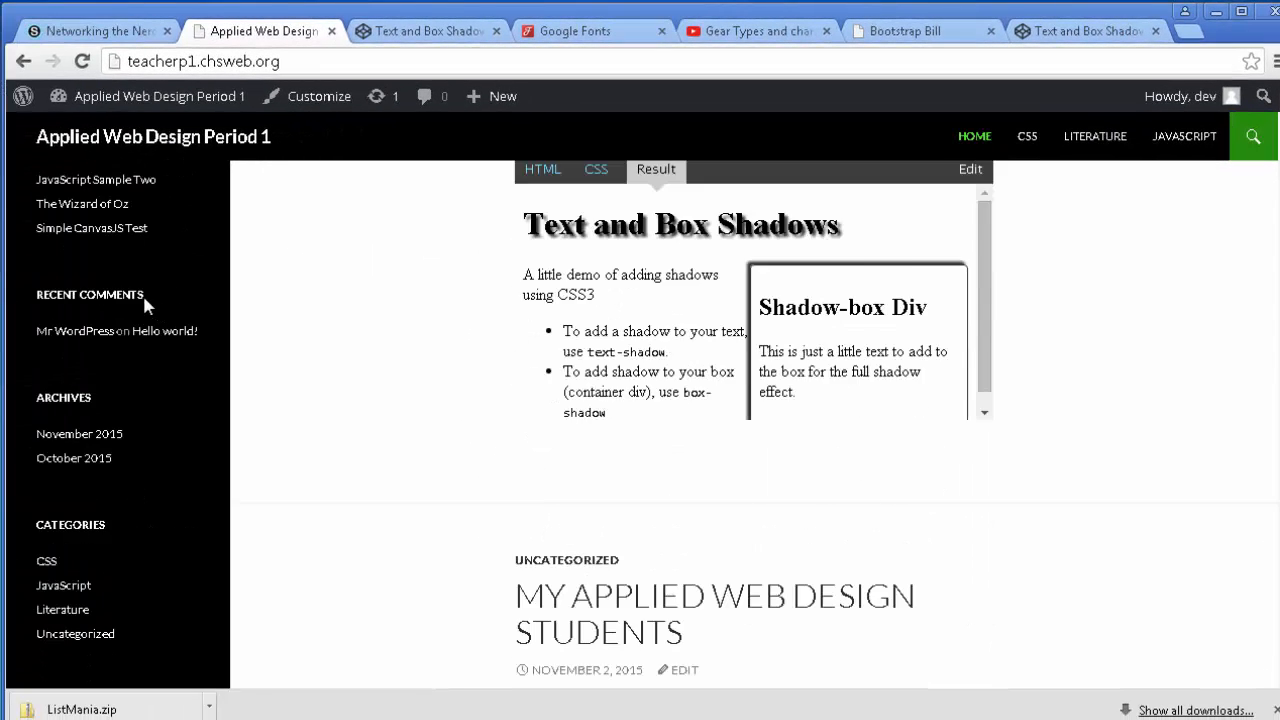
scroll(160, 316, up, 2)
Return to the site's administration dashboard and open the permalink settings.
mouse_move(57, 103)
click(128, 106)
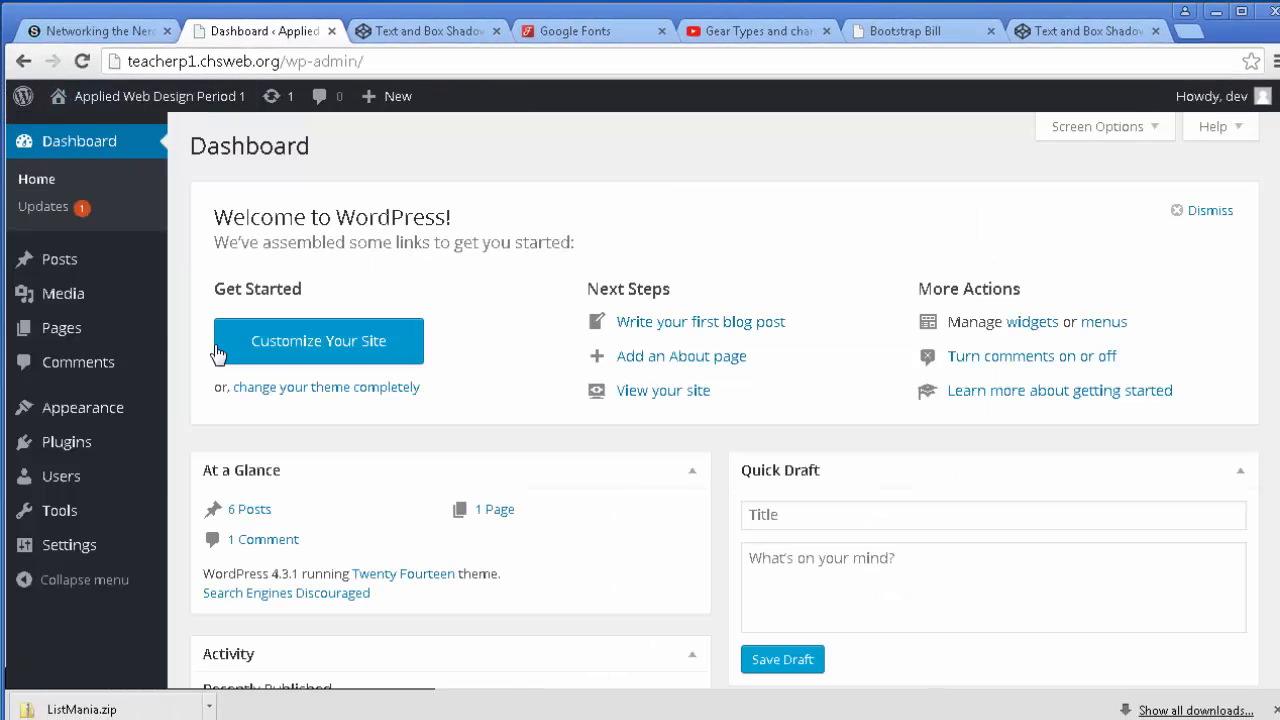
scroll(120, 500, down, 2)
click(88, 548)
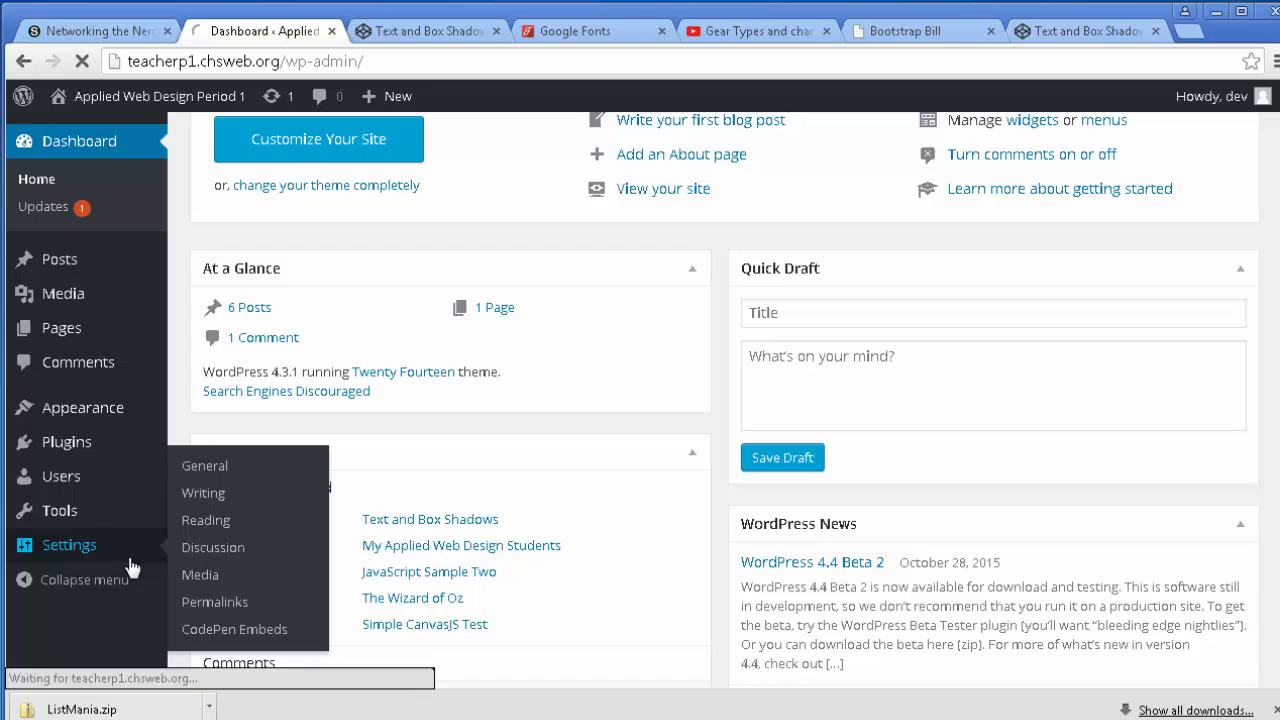
scroll(86, 545, down, 2)
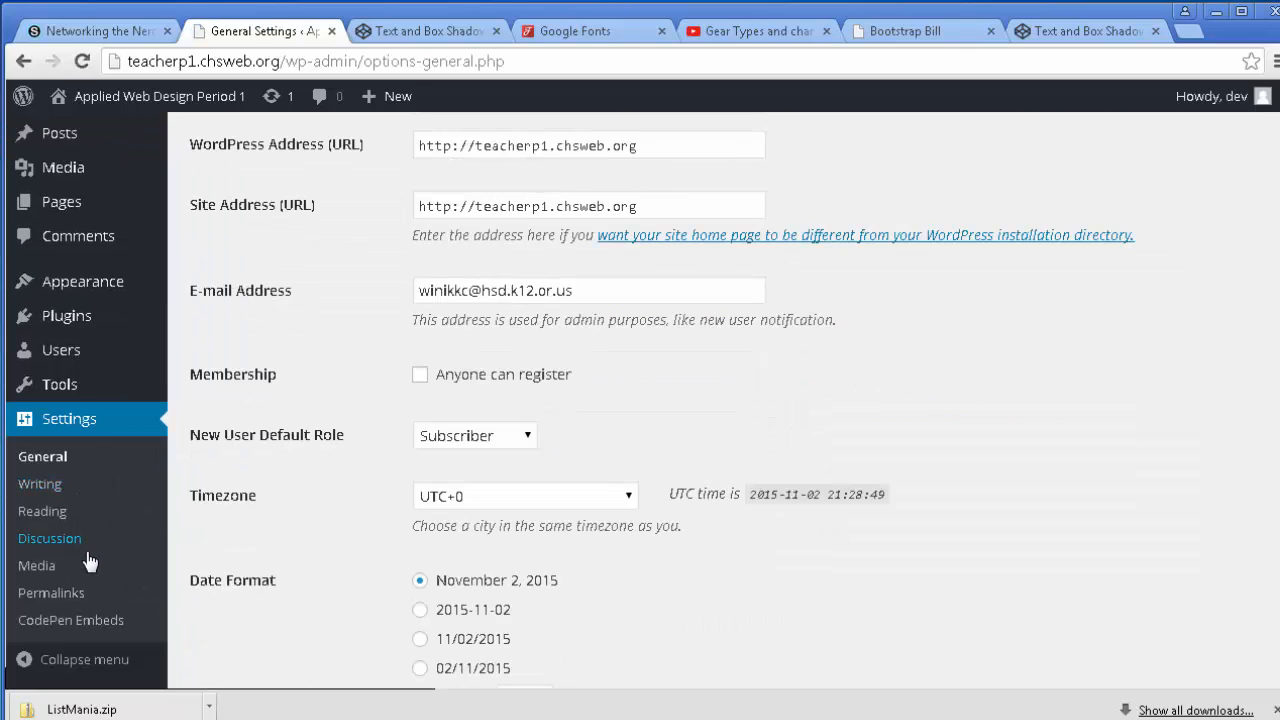
click(76, 593)
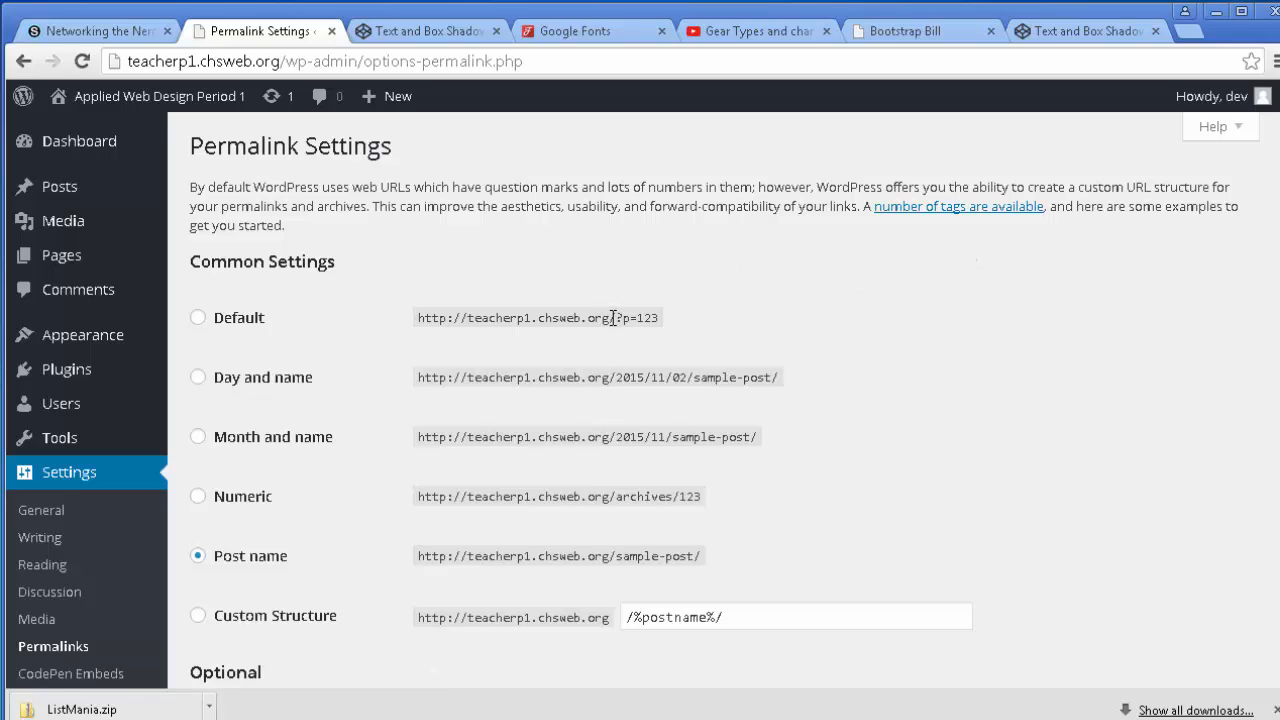
Highlight the site address and the "?p=123" part of the Default permalink example, and open the list of all posts.
drag(612, 316, 404, 316)
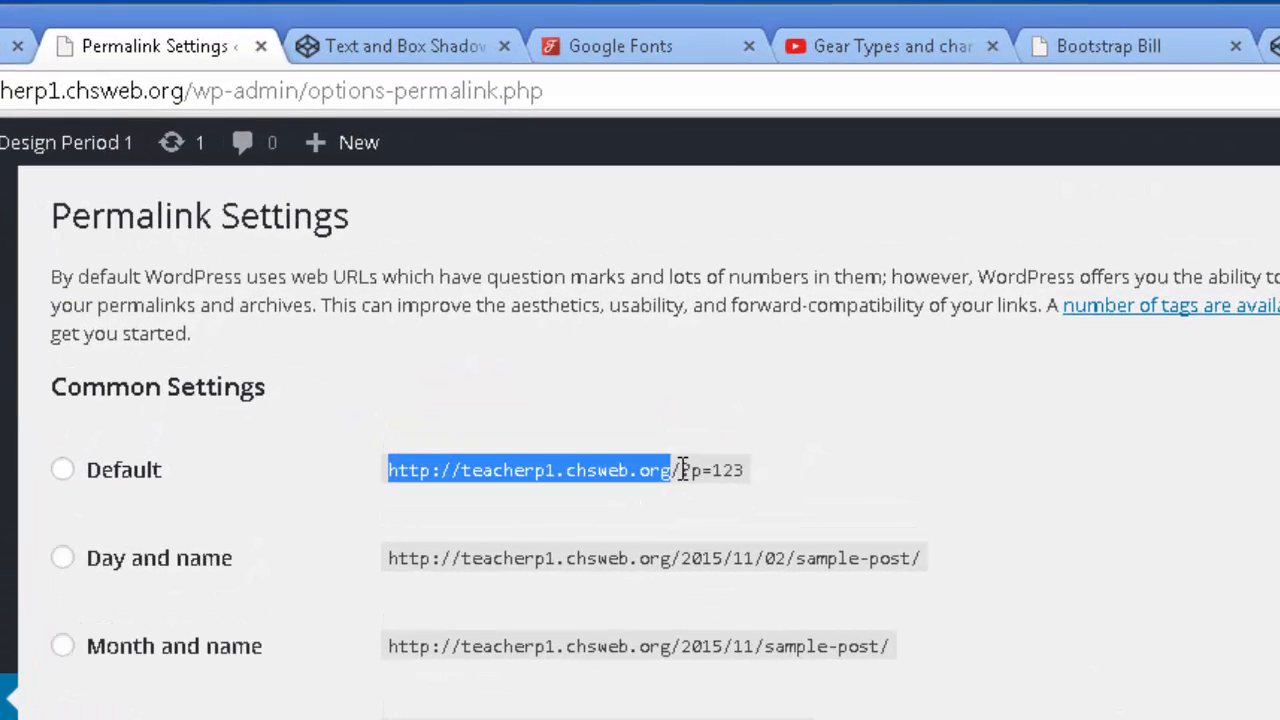
drag(681, 470, 752, 470)
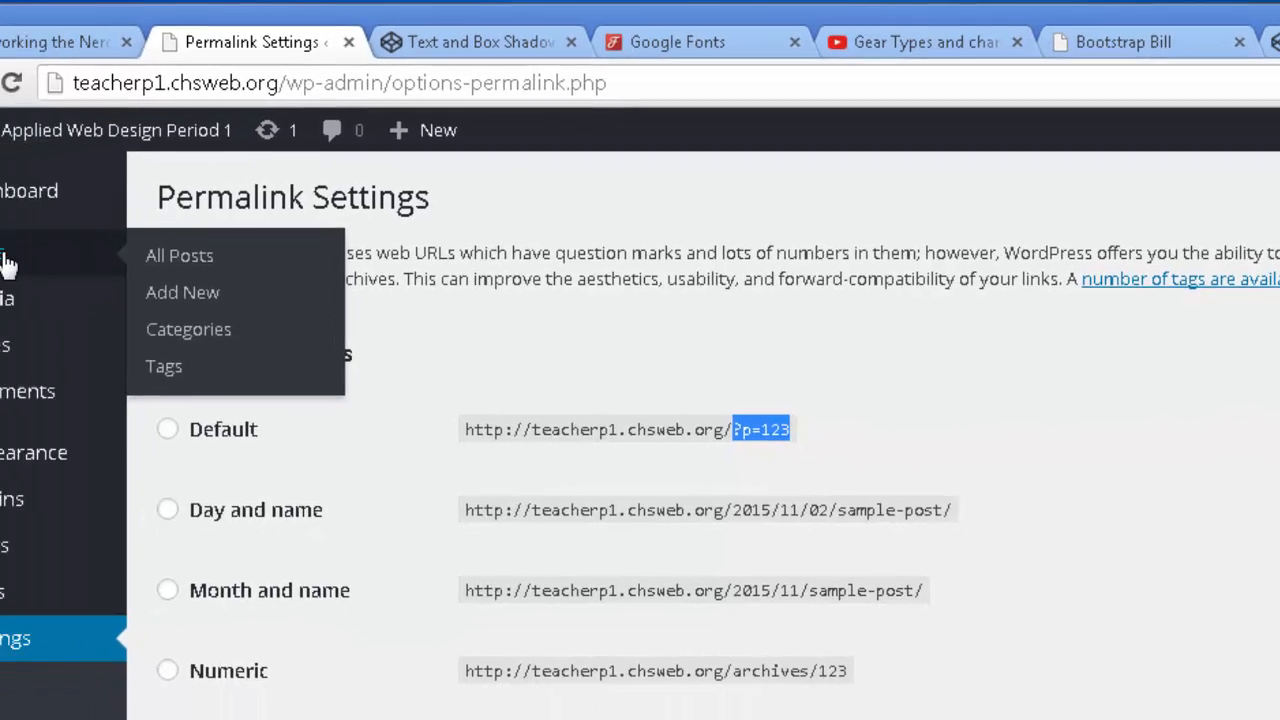
click(95, 237)
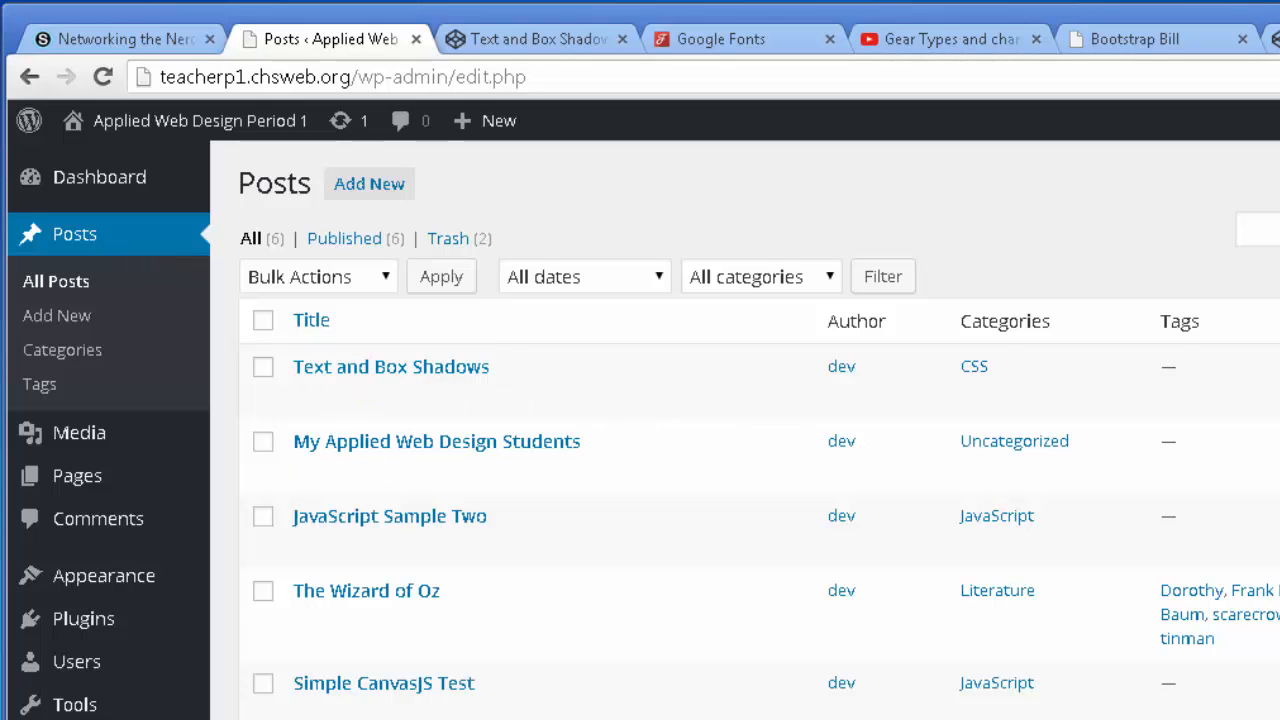
Open the "Text and Box Shadows" post for editing from the posts list and look through its permalink, content, categories and tags.
scroll(760, 430, down, 3)
scroll(669, 429, up, 3)
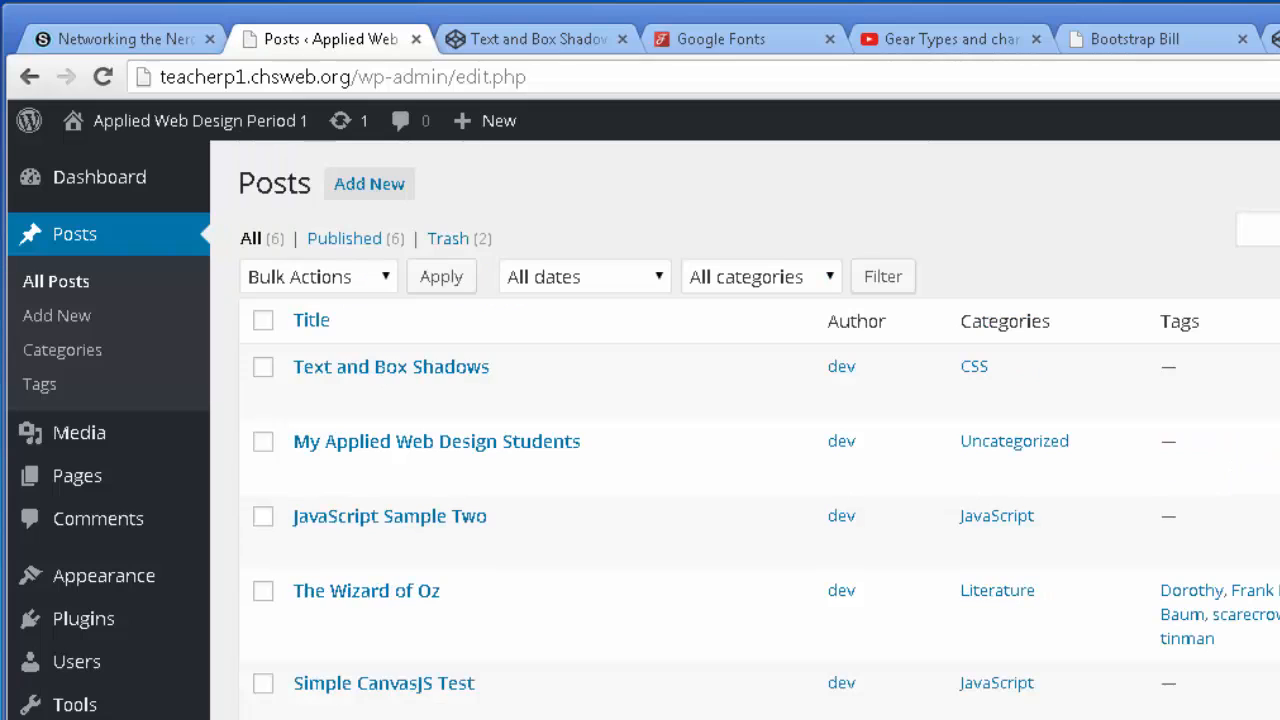
click(352, 372)
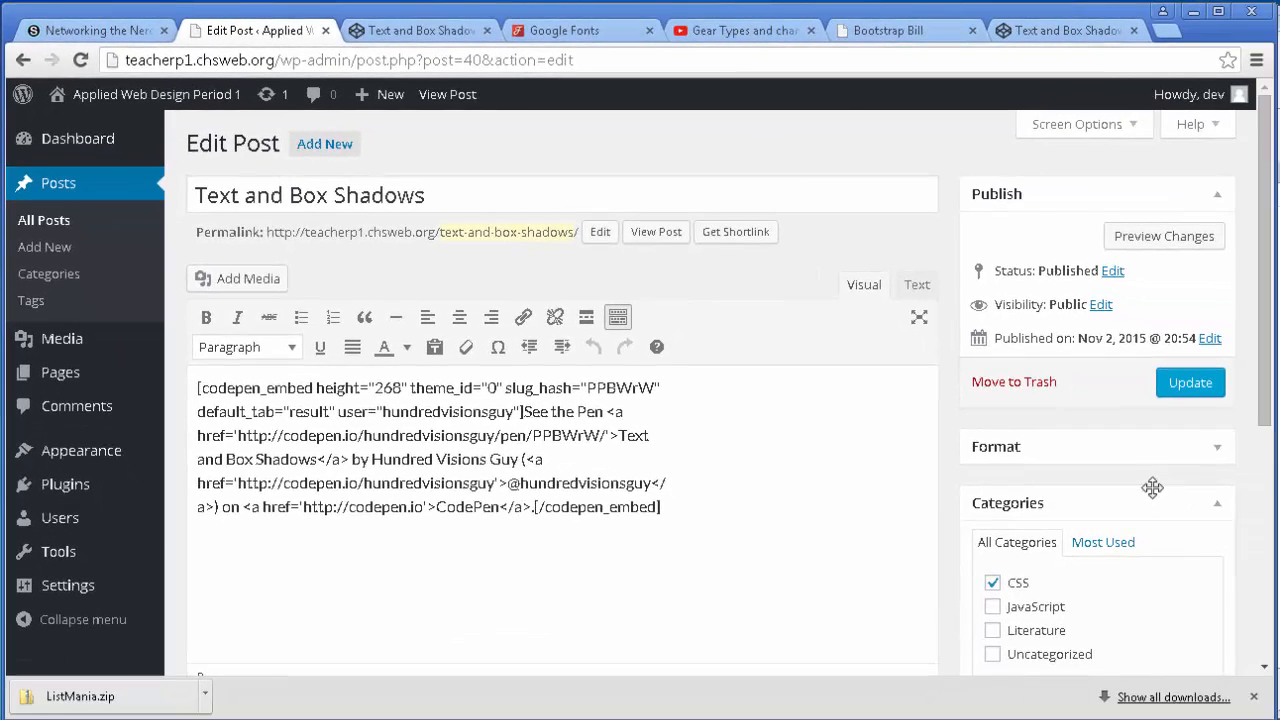
scroll(1152, 487, down, 5)
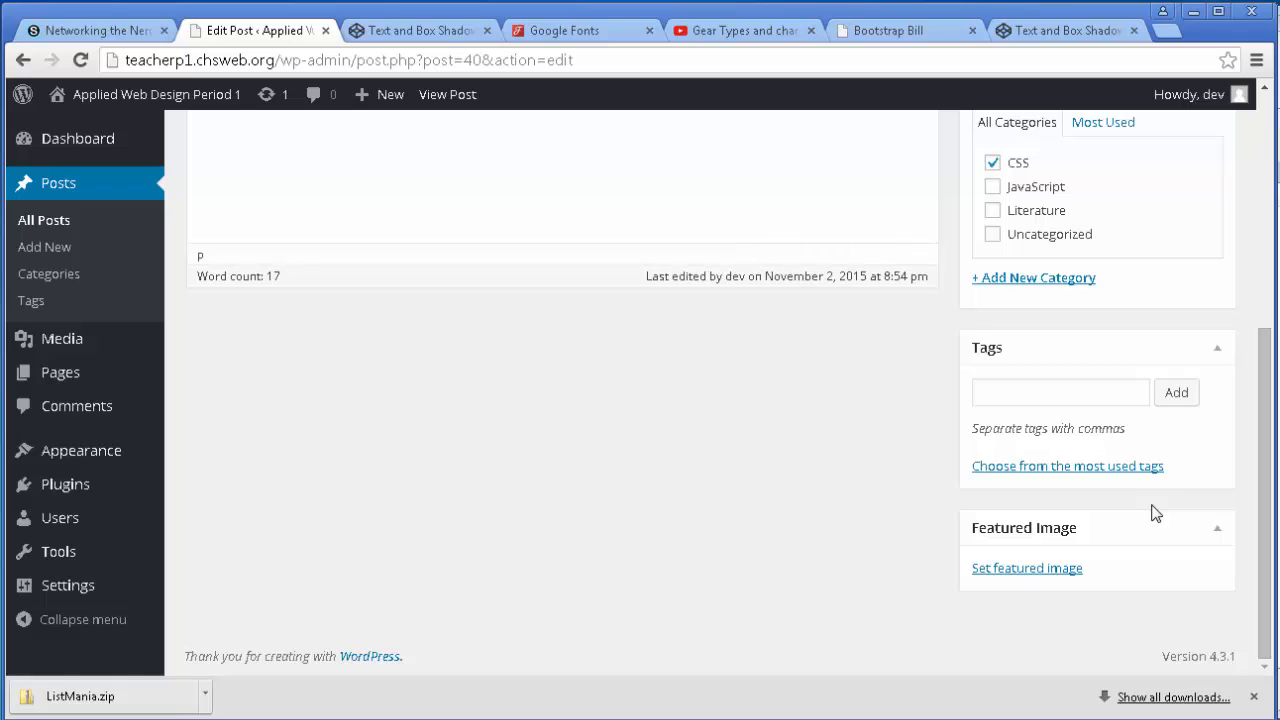
scroll(1152, 518, up, 5)
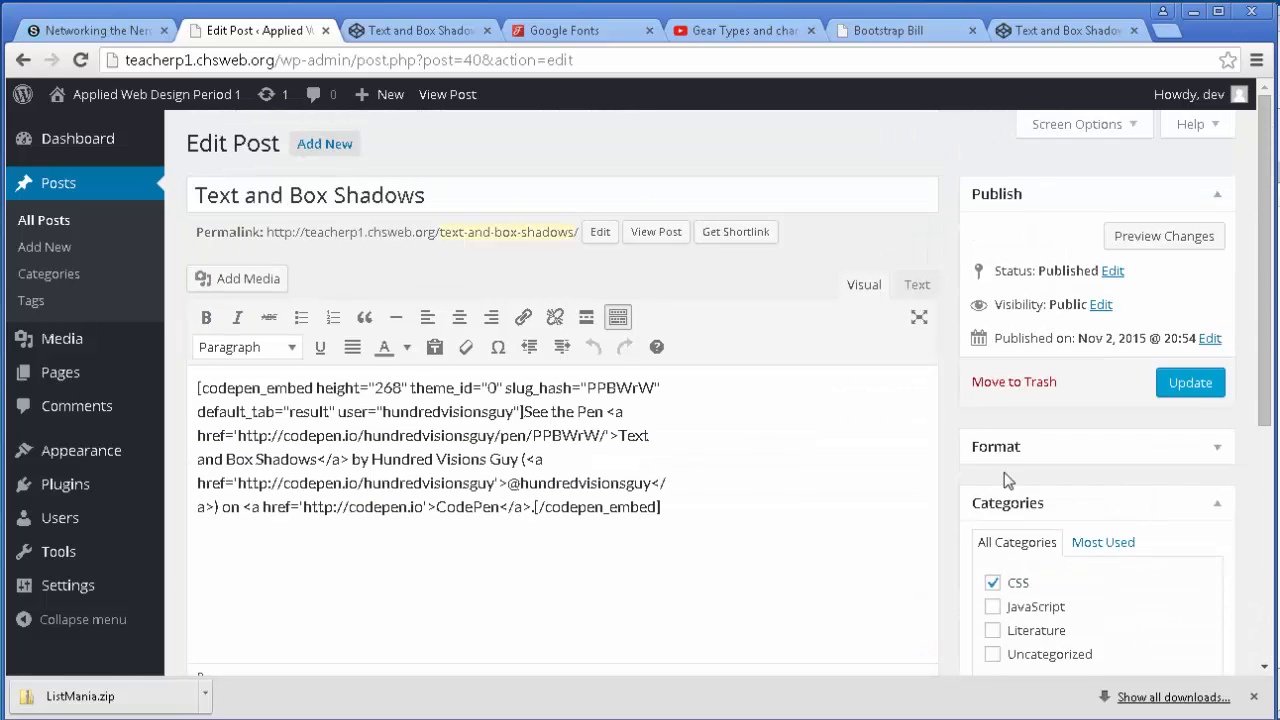
Set the site's permalink structure to Default in the permalink settings and save the change.
click(86, 590)
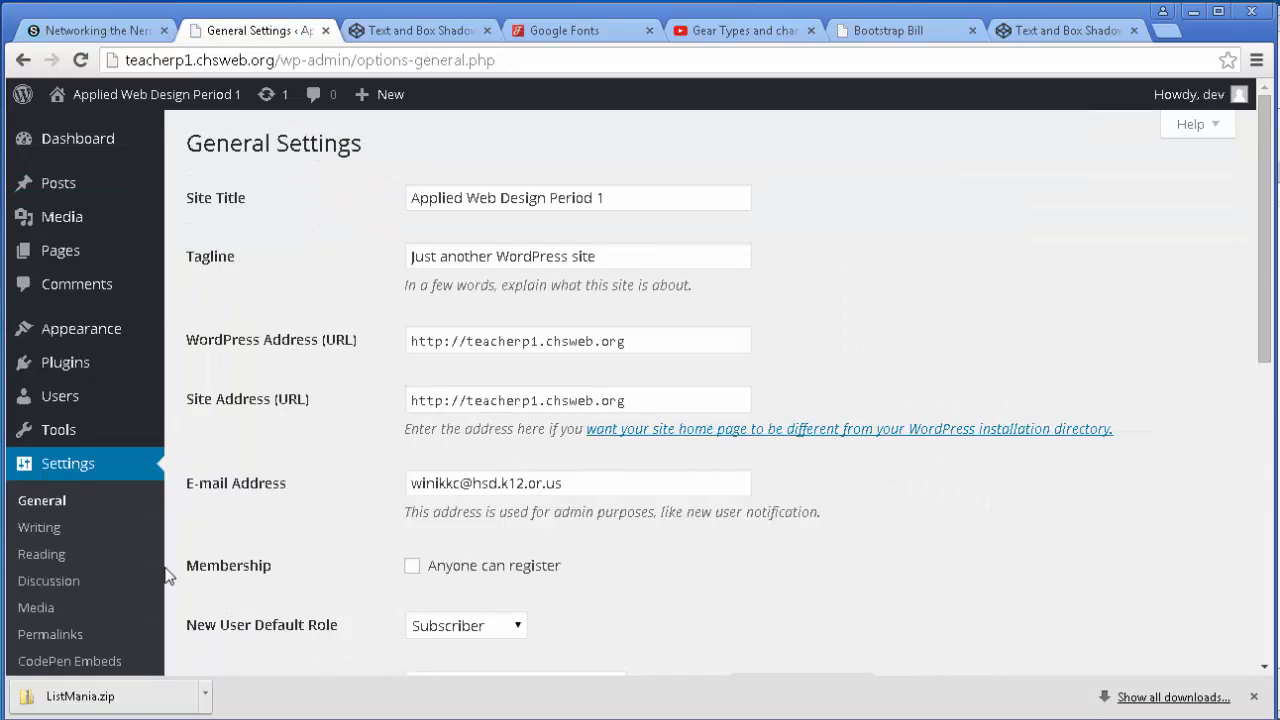
scroll(168, 575, down, 1)
click(62, 583)
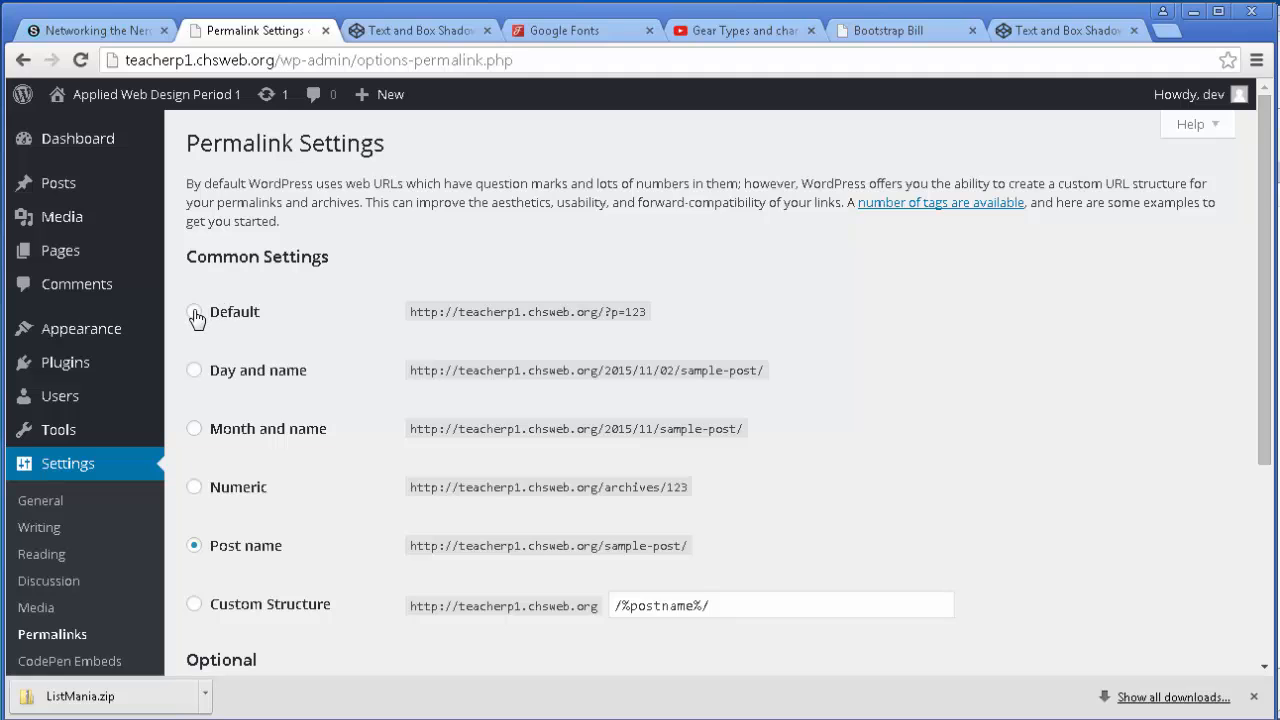
click(195, 314)
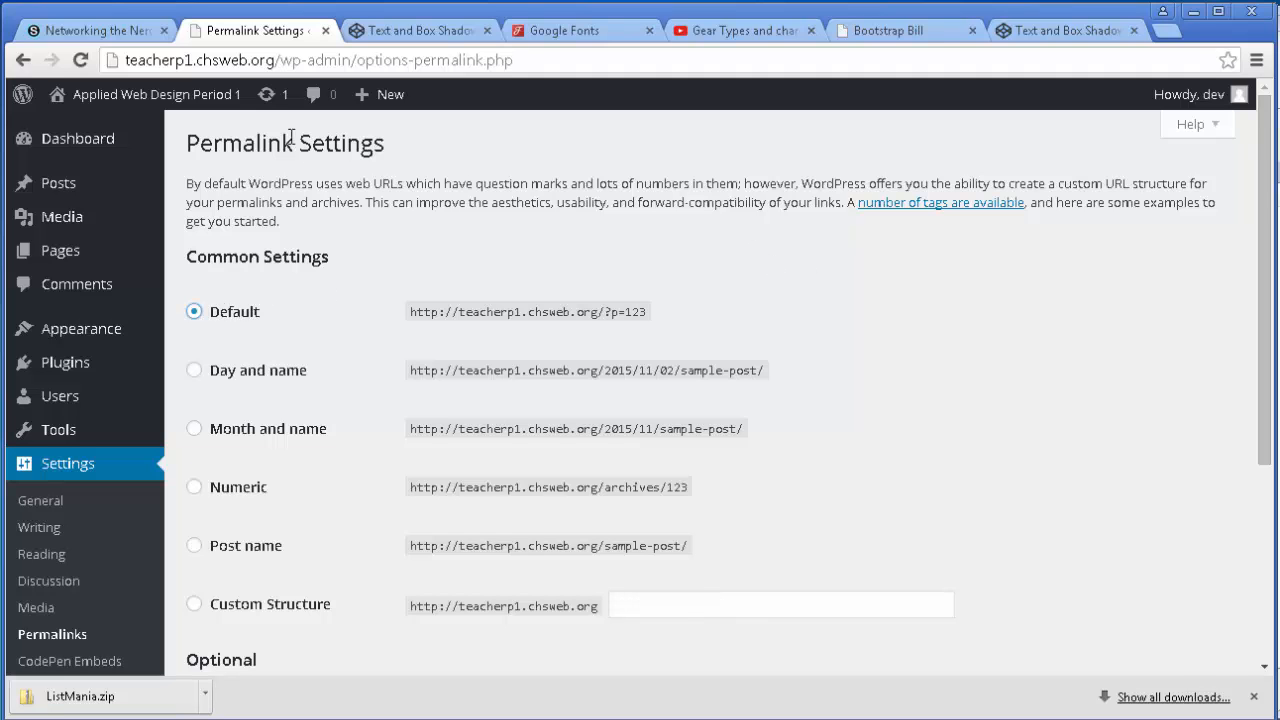
scroll(538, 421, down, 3)
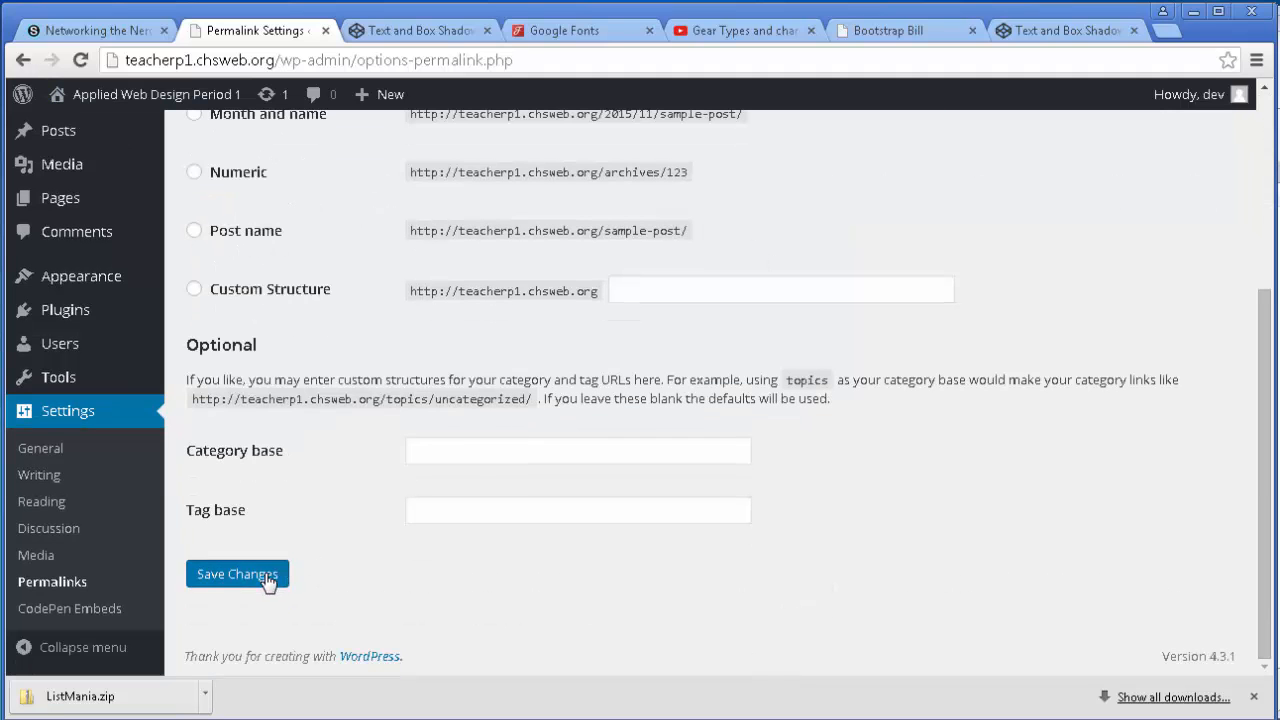
click(268, 583)
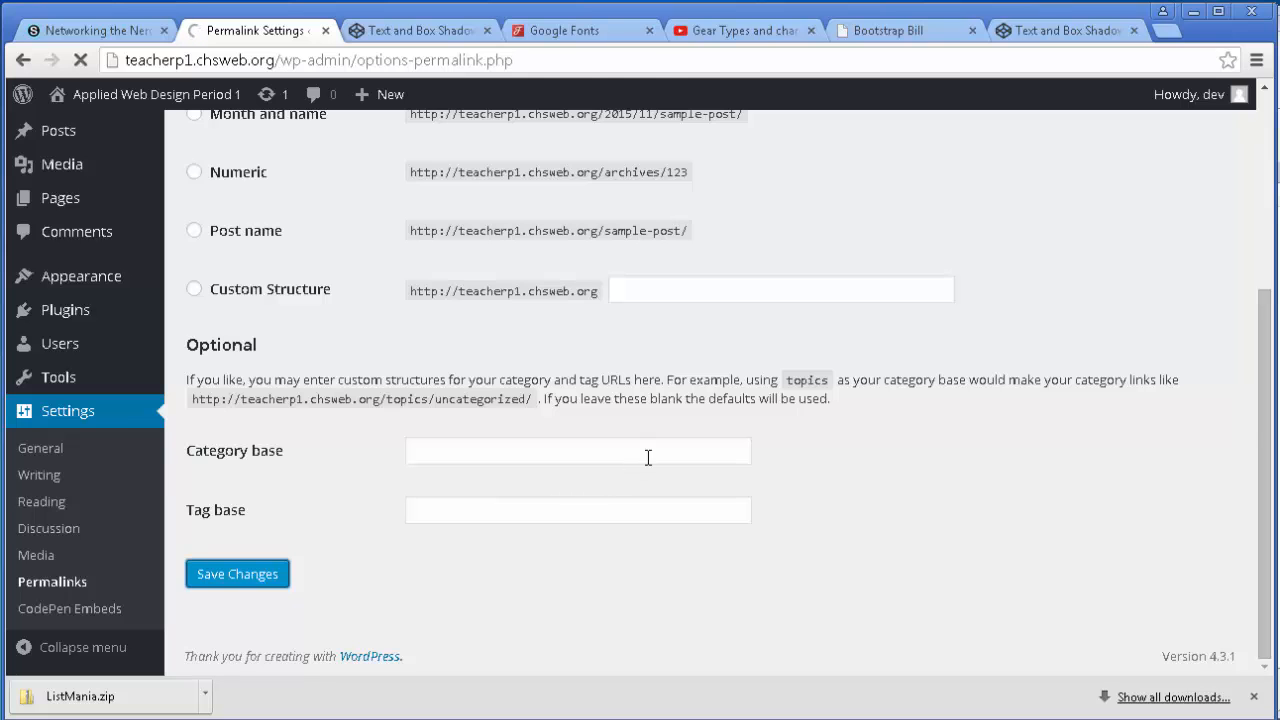
Test the CSS and Home links on the site, open the "Text and Box Shadows" post and highlight the post number in its address.
click(159, 95)
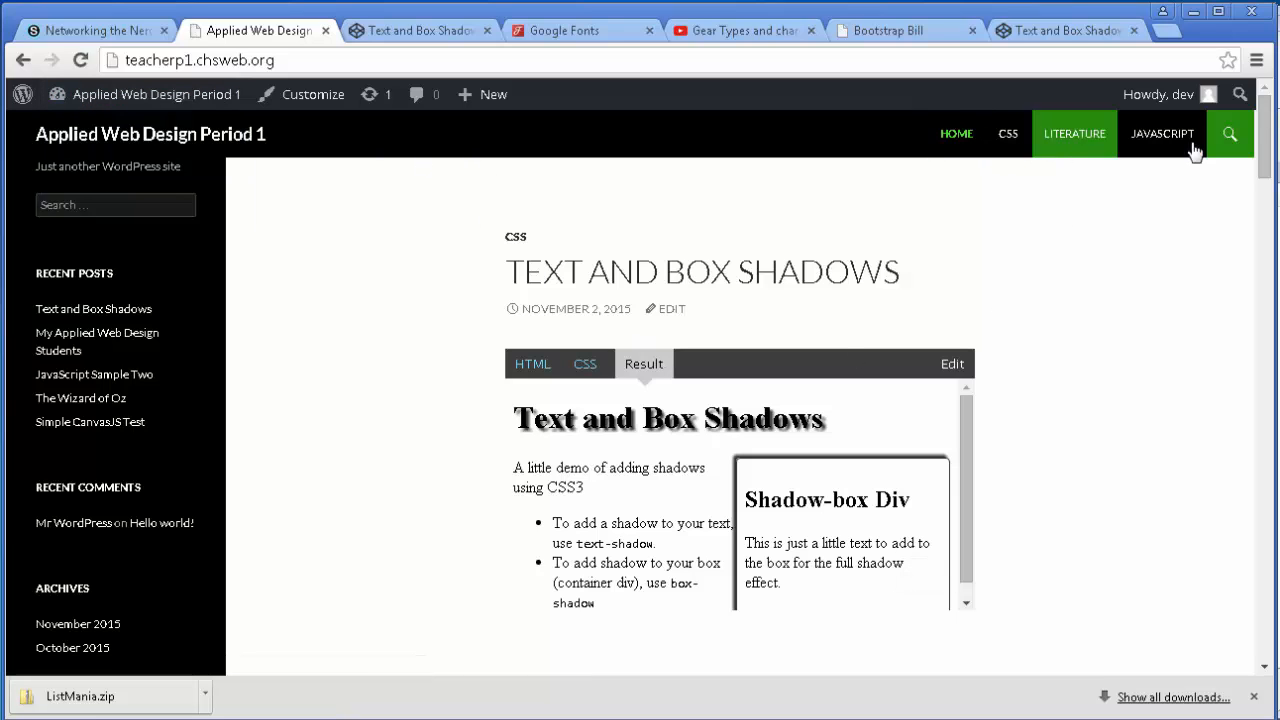
click(998, 150)
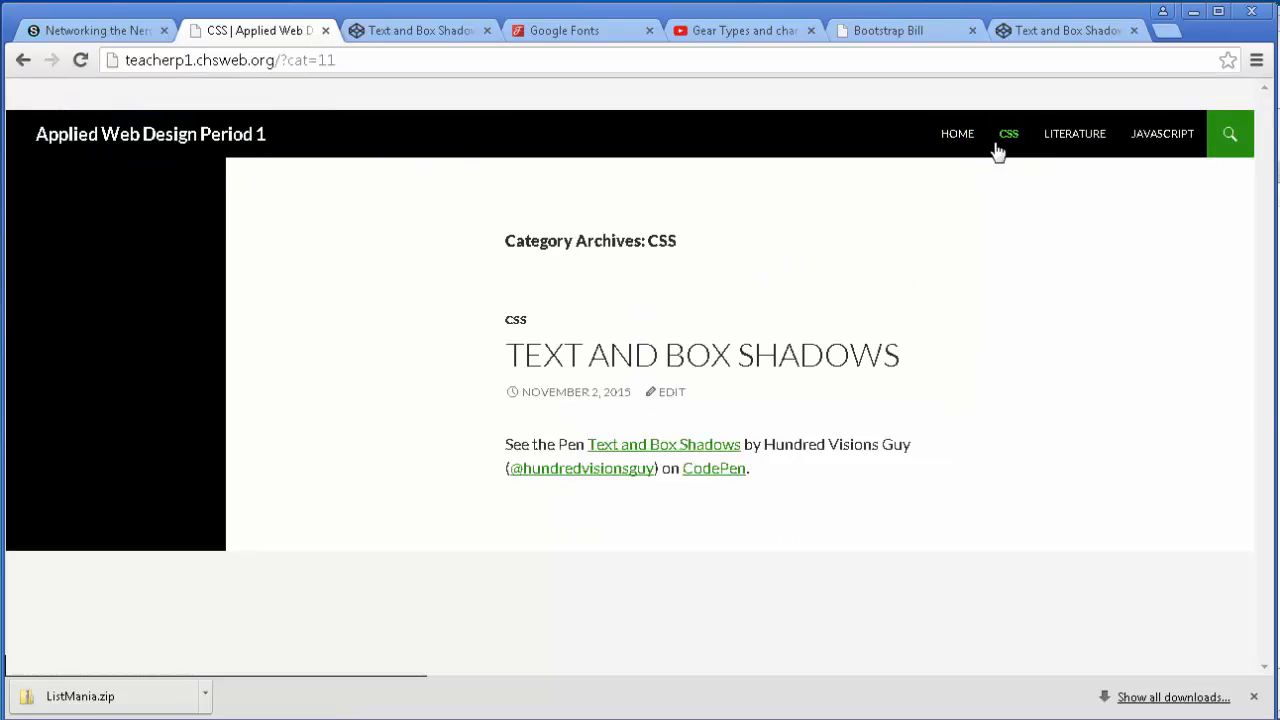
click(957, 133)
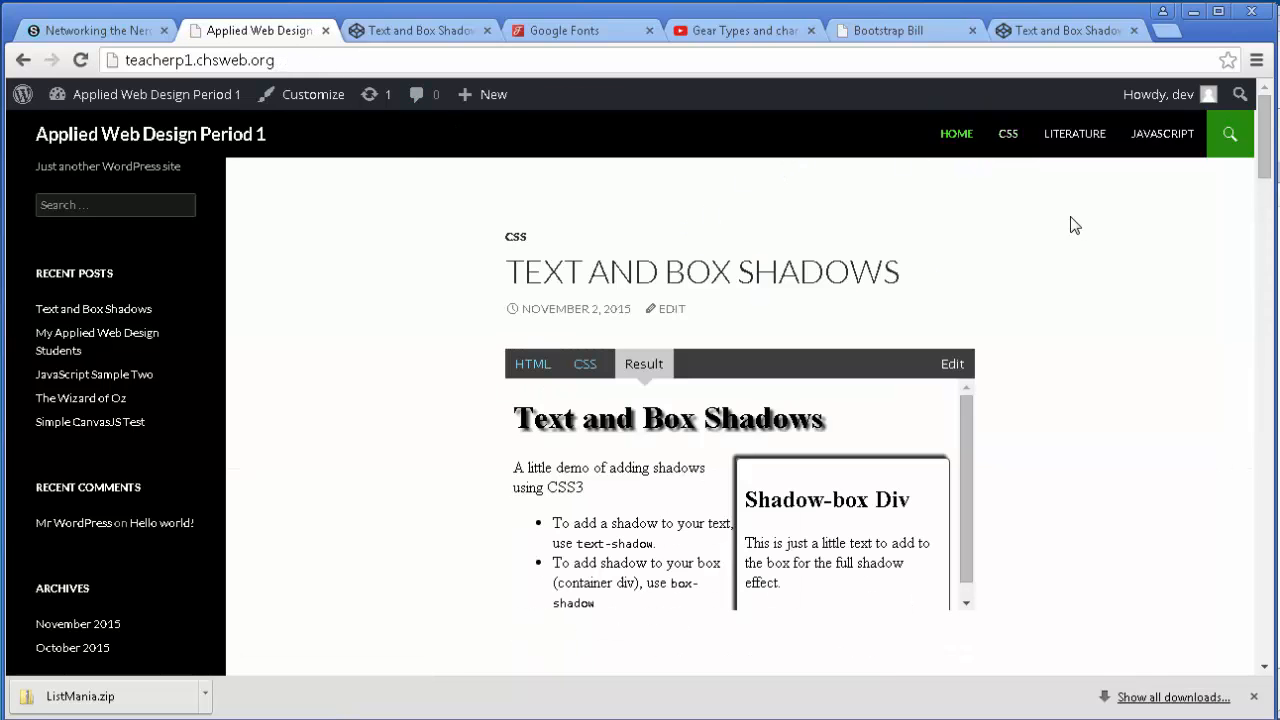
click(550, 270)
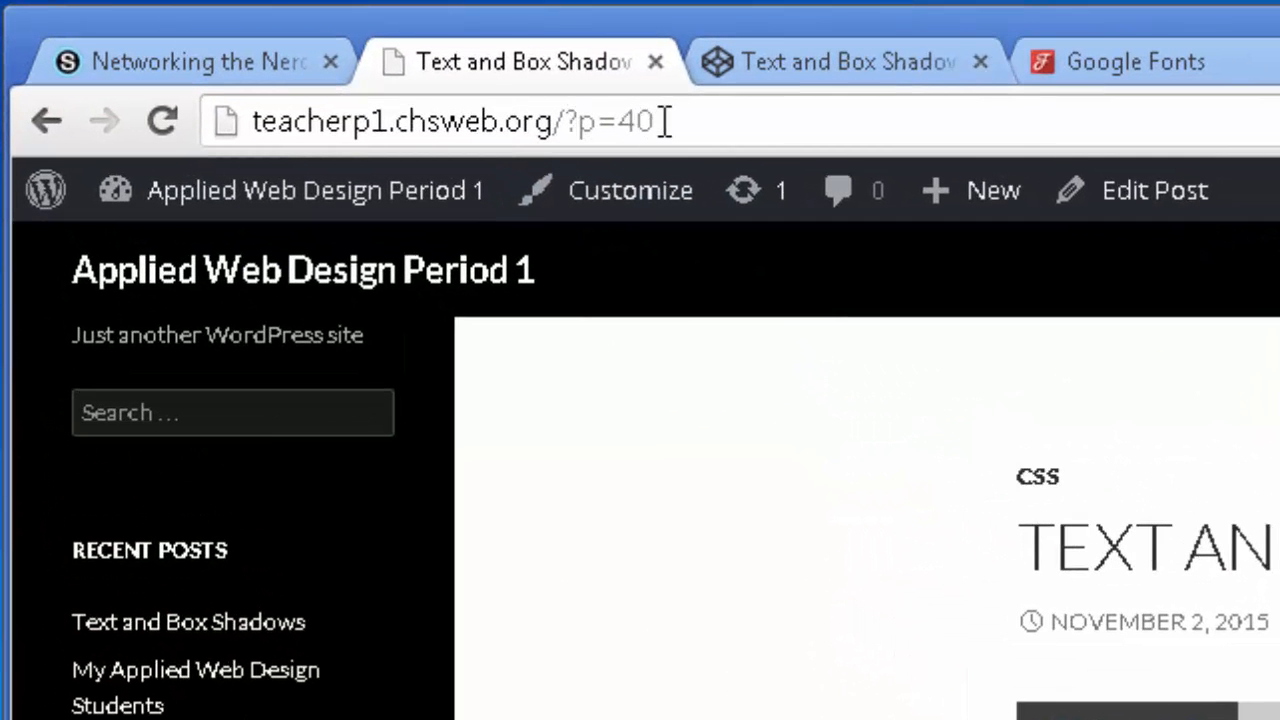
drag(665, 121, 622, 121)
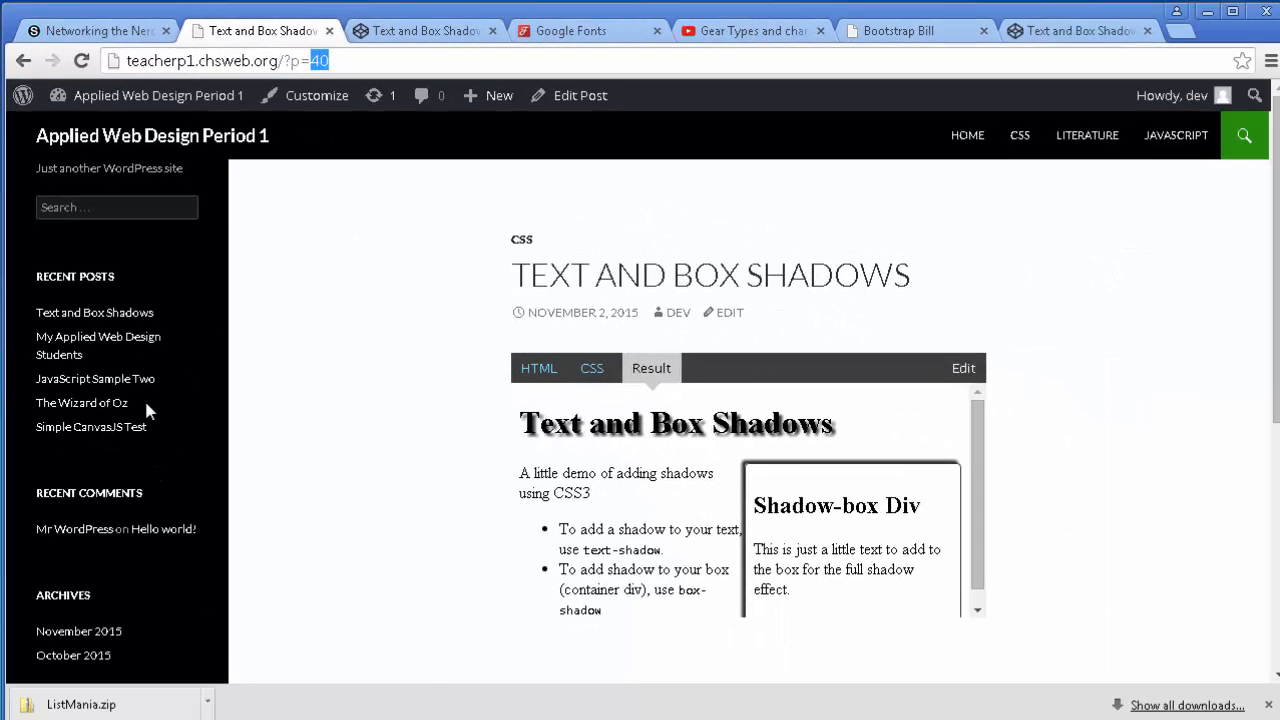
Return to the administration dashboard, set the permalink structure to Post name in the permalink settings and save the change.
click(108, 96)
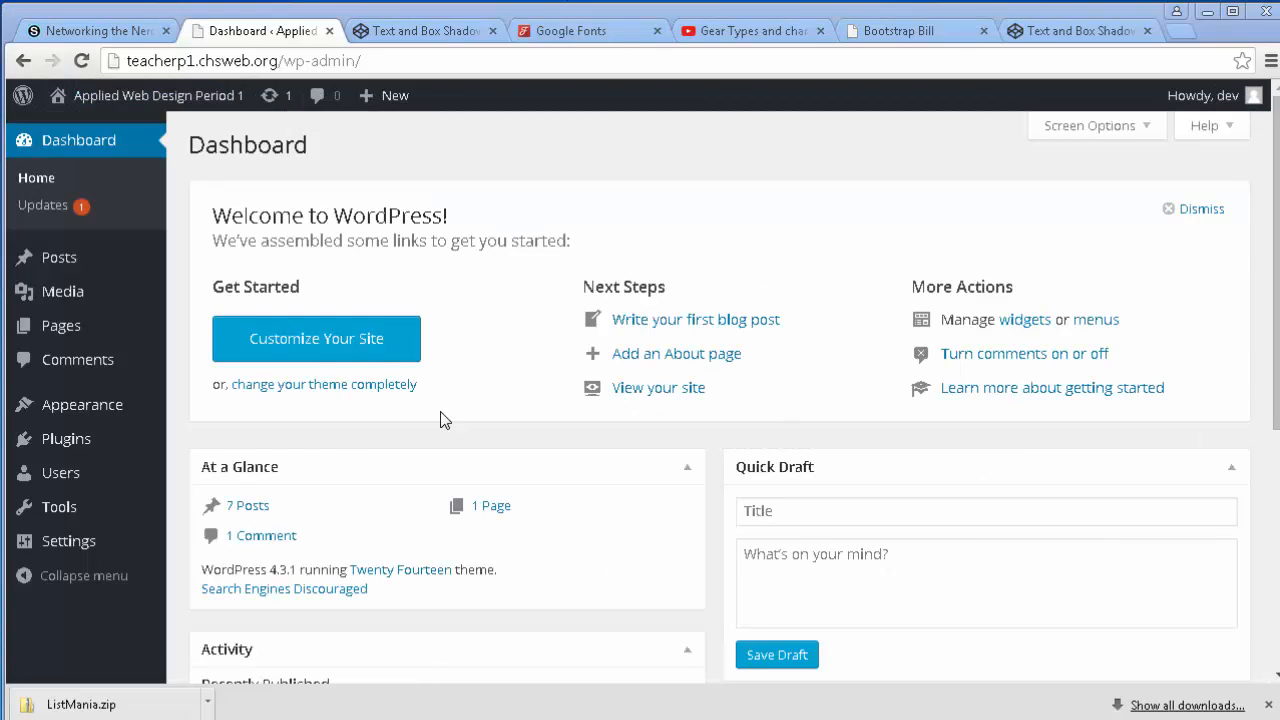
mouse_move(114, 540)
click(232, 600)
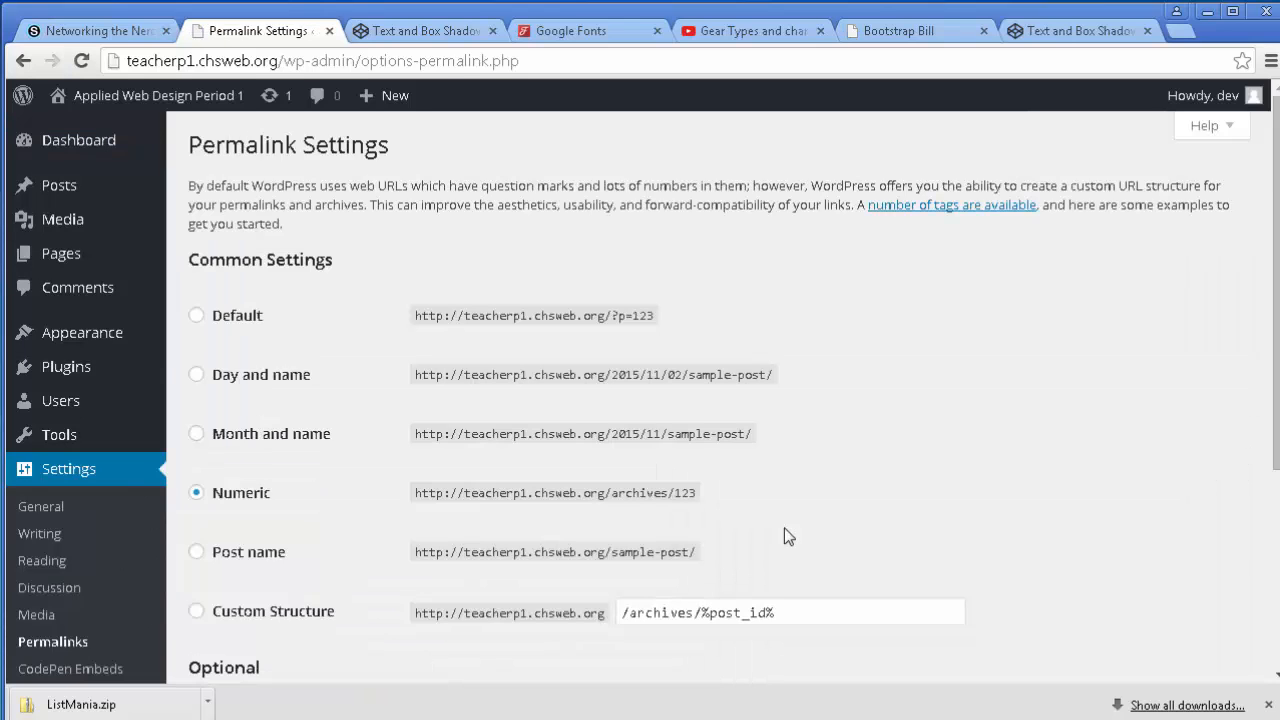
click(198, 556)
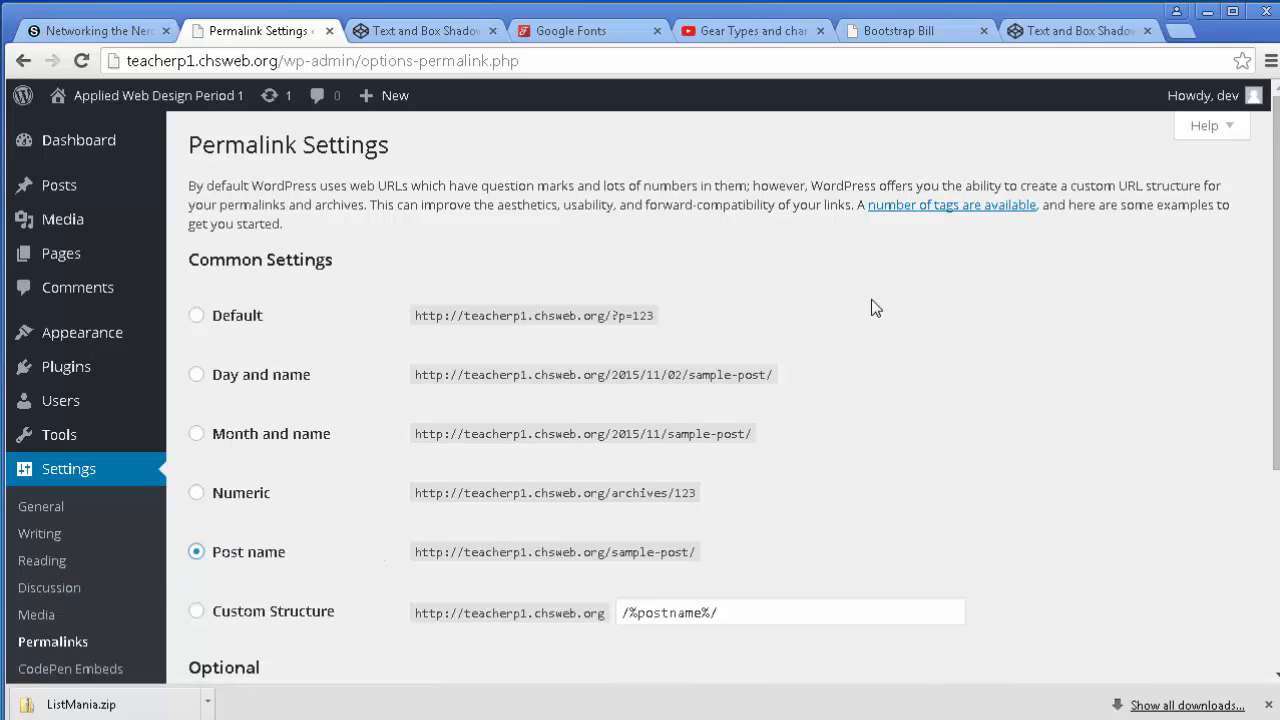
scroll(910, 422, down, 3)
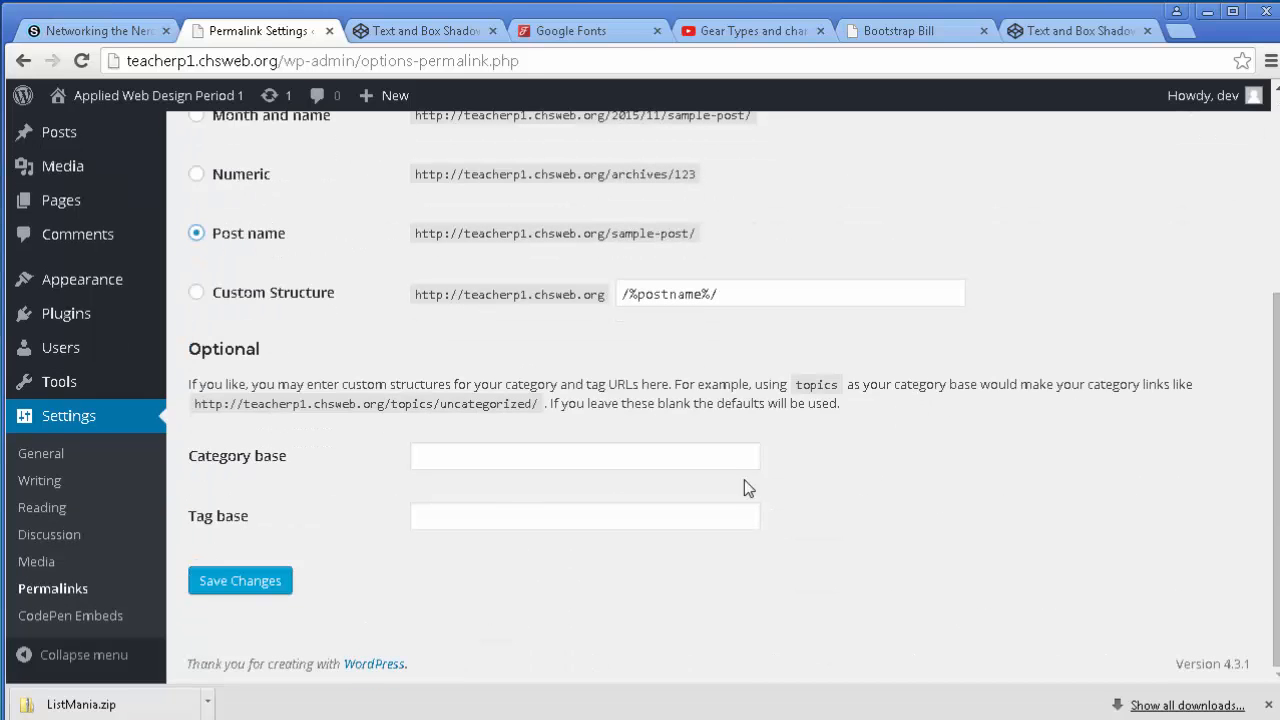
scroll(345, 393, up, 3)
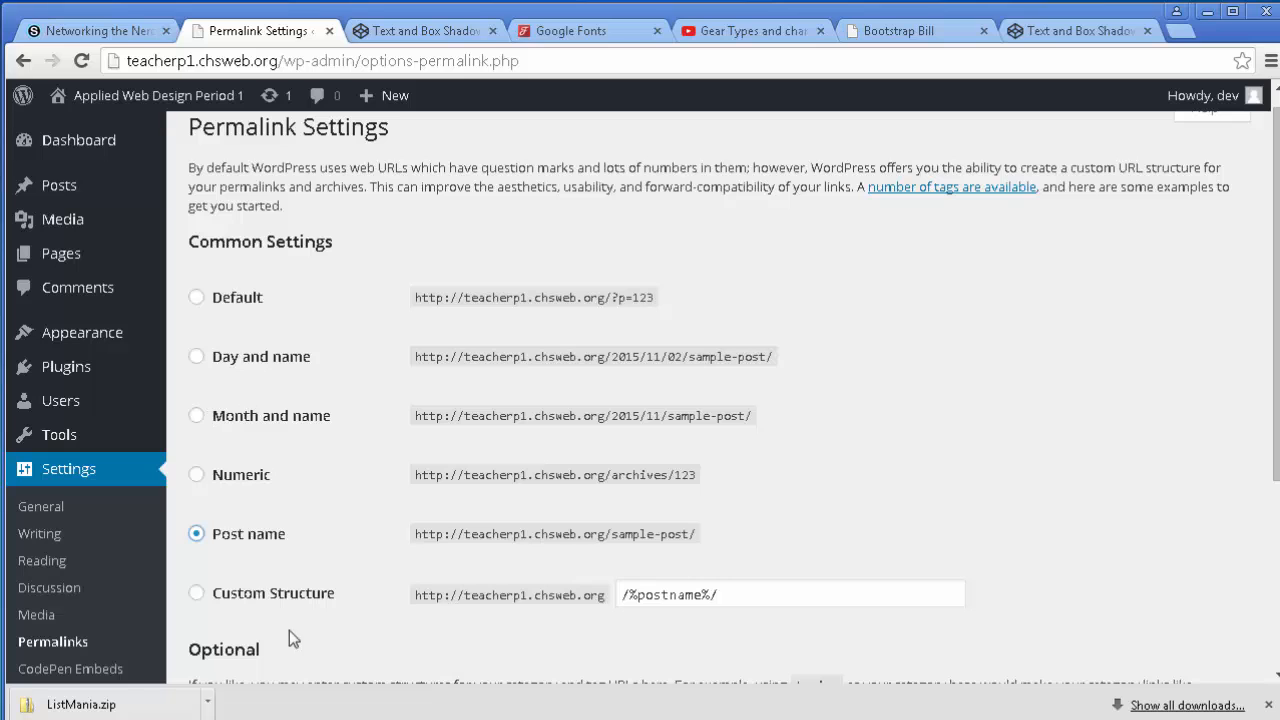
scroll(316, 629, down, 3)
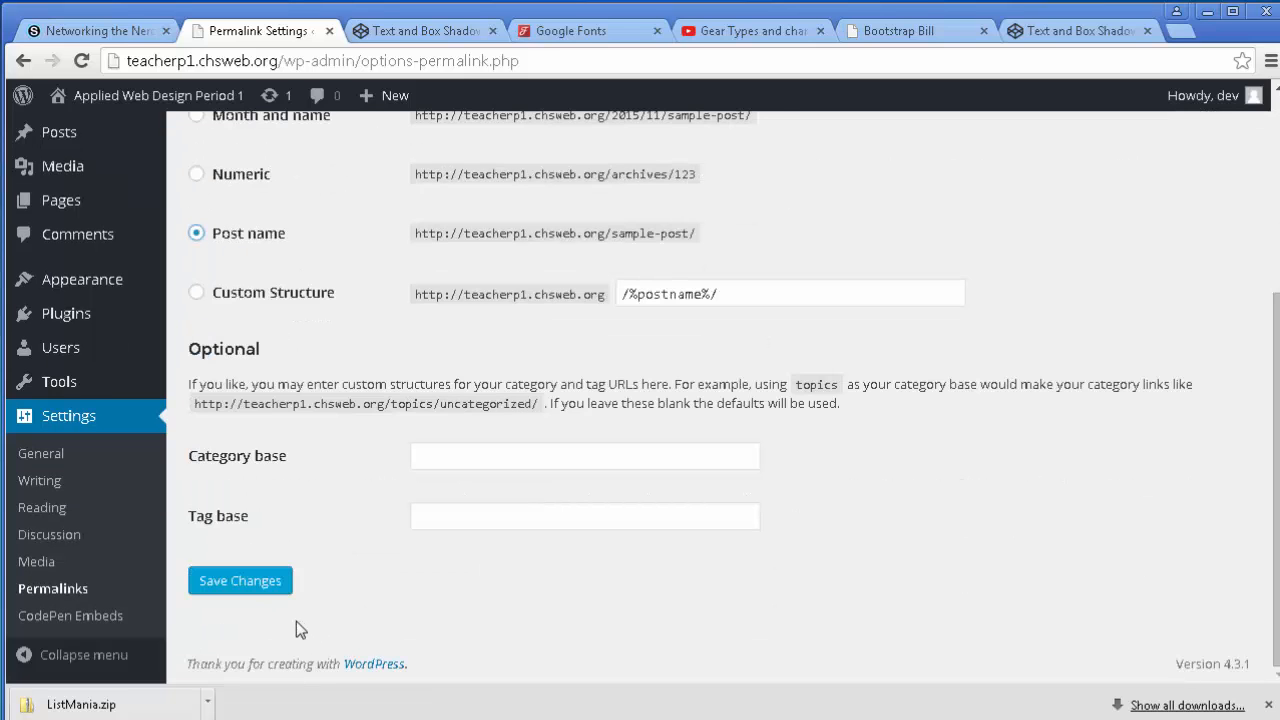
click(240, 581)
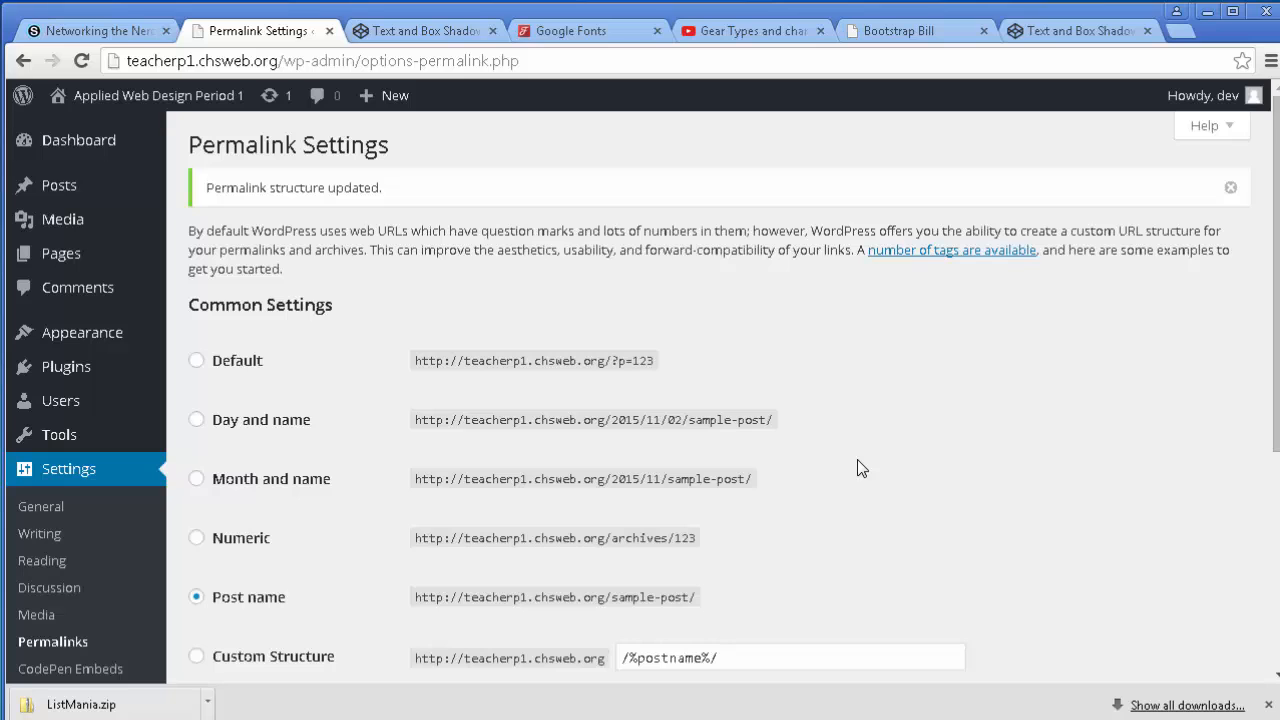
Highlight the example address of the Post name option in the common permalink settings and clear the highlight.
scroll(792, 356, down, 2)
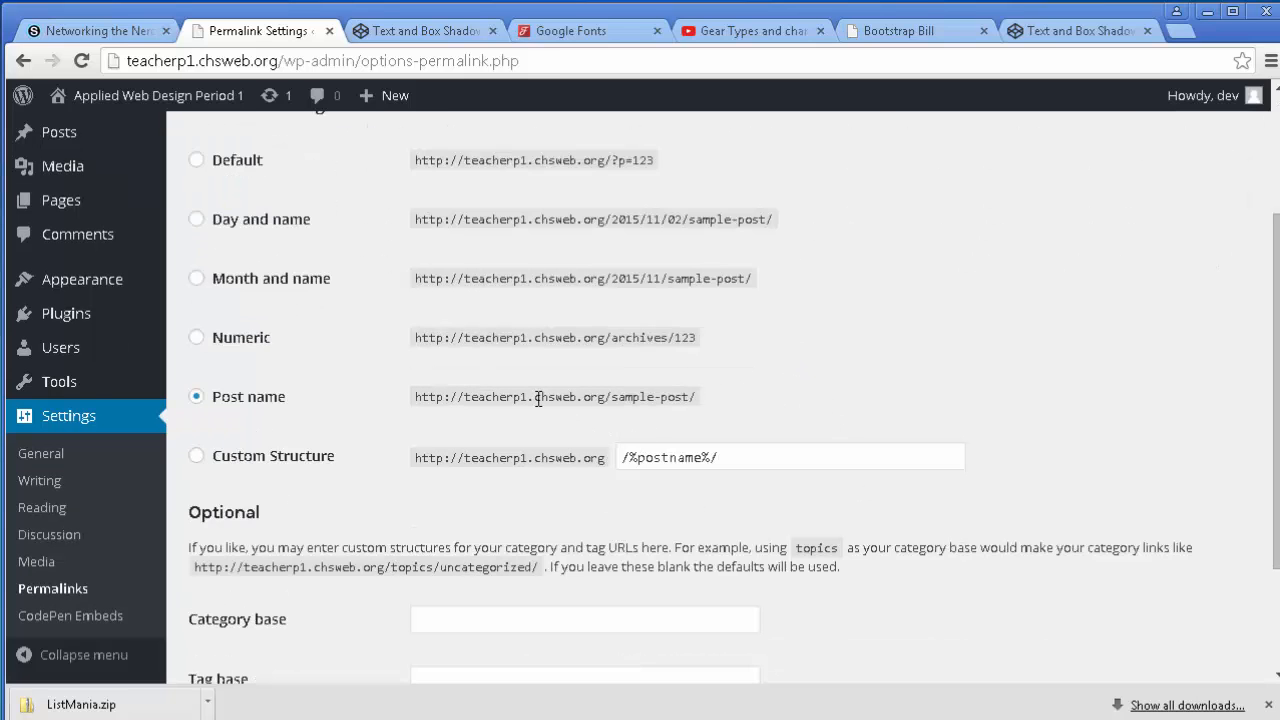
drag(414, 397, 731, 392)
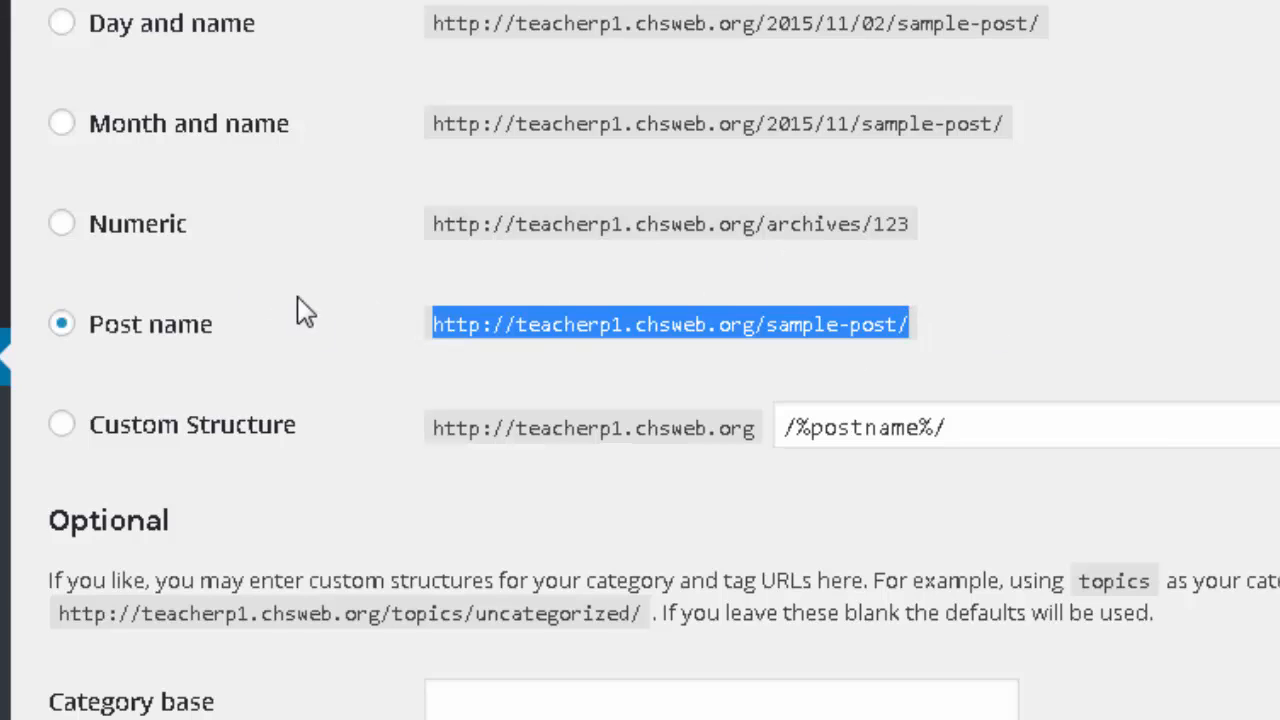
click(1092, 346)
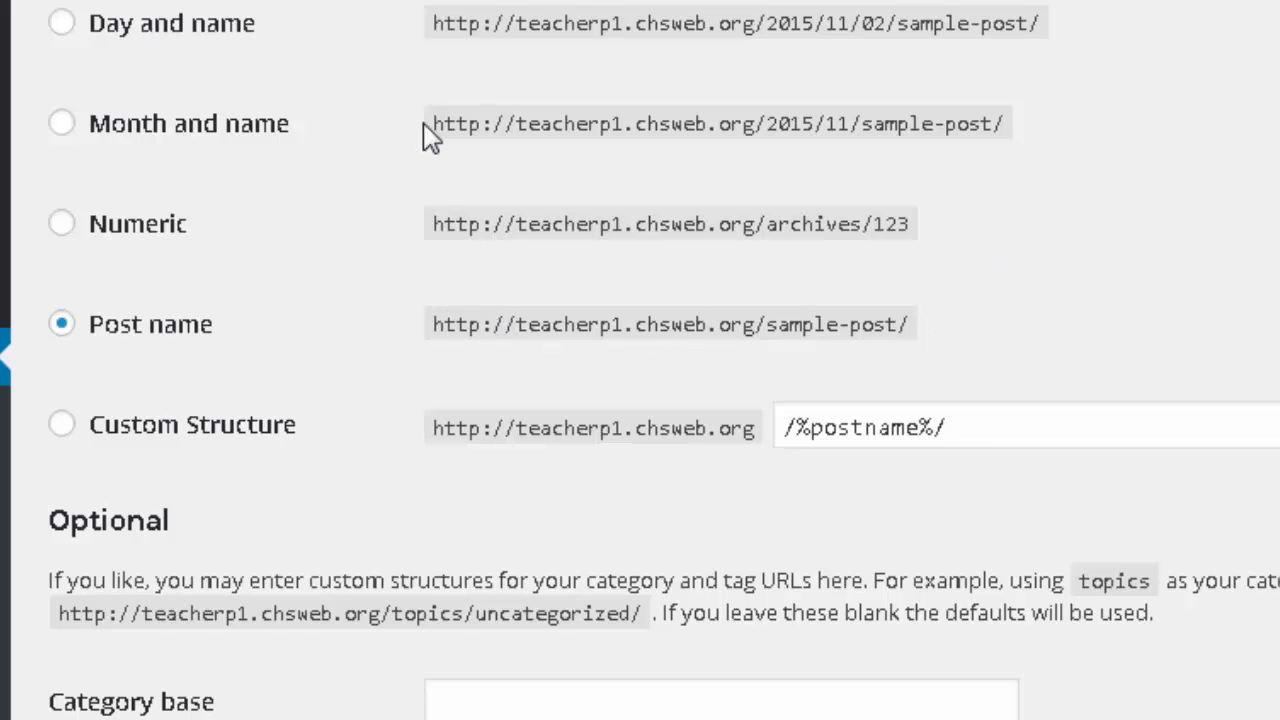
Save the permalink settings two more times, keeping the Post name structure and blank category and tag bases.
scroll(812, 274, down, 3)
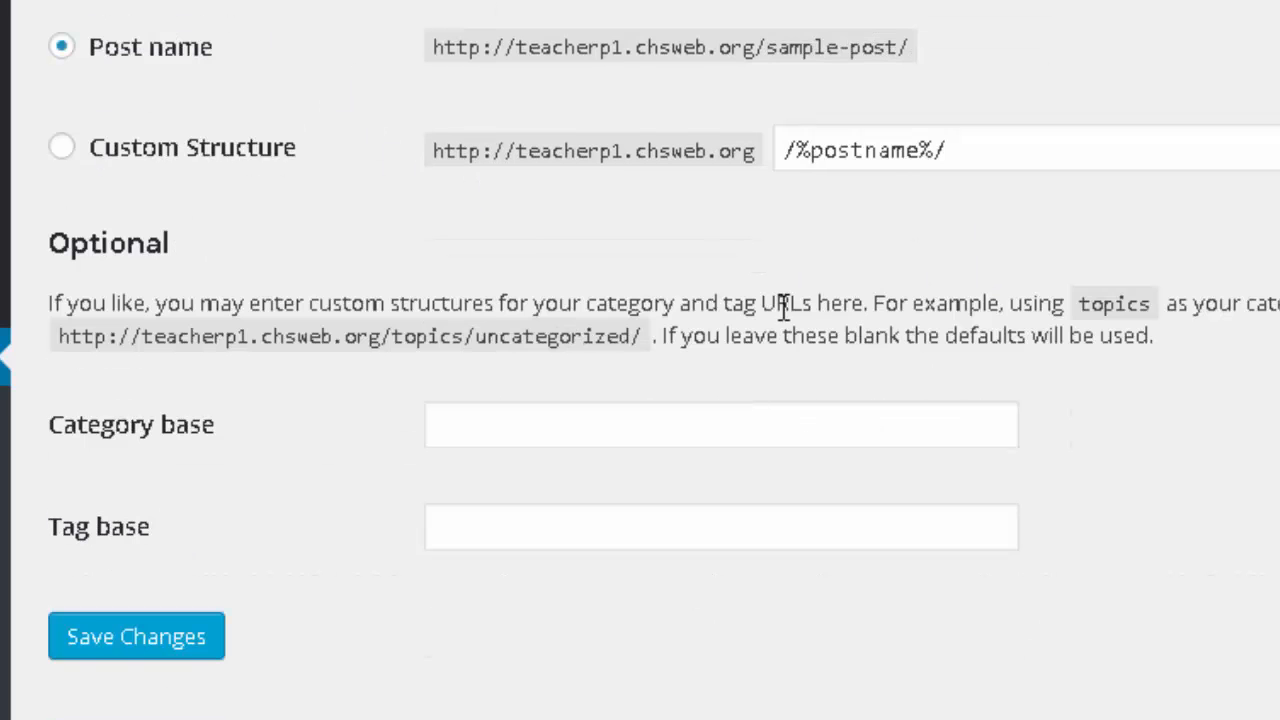
click(103, 638)
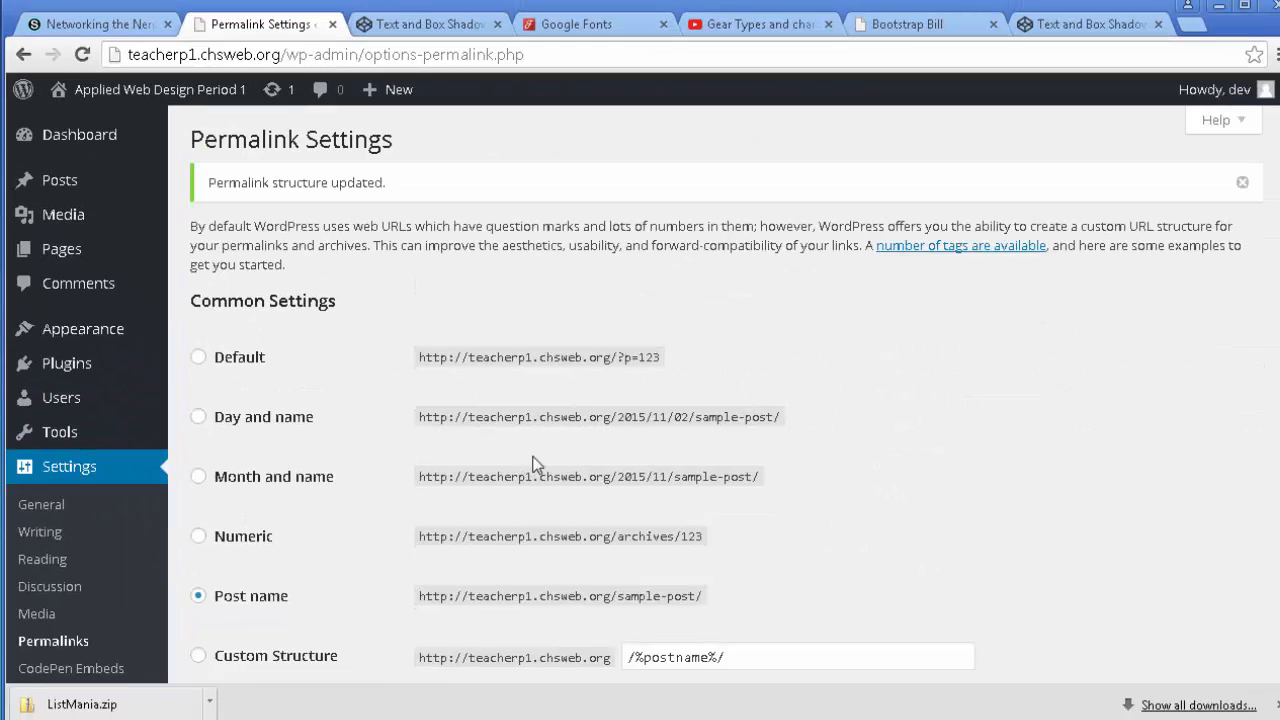
scroll(887, 440, down, 3)
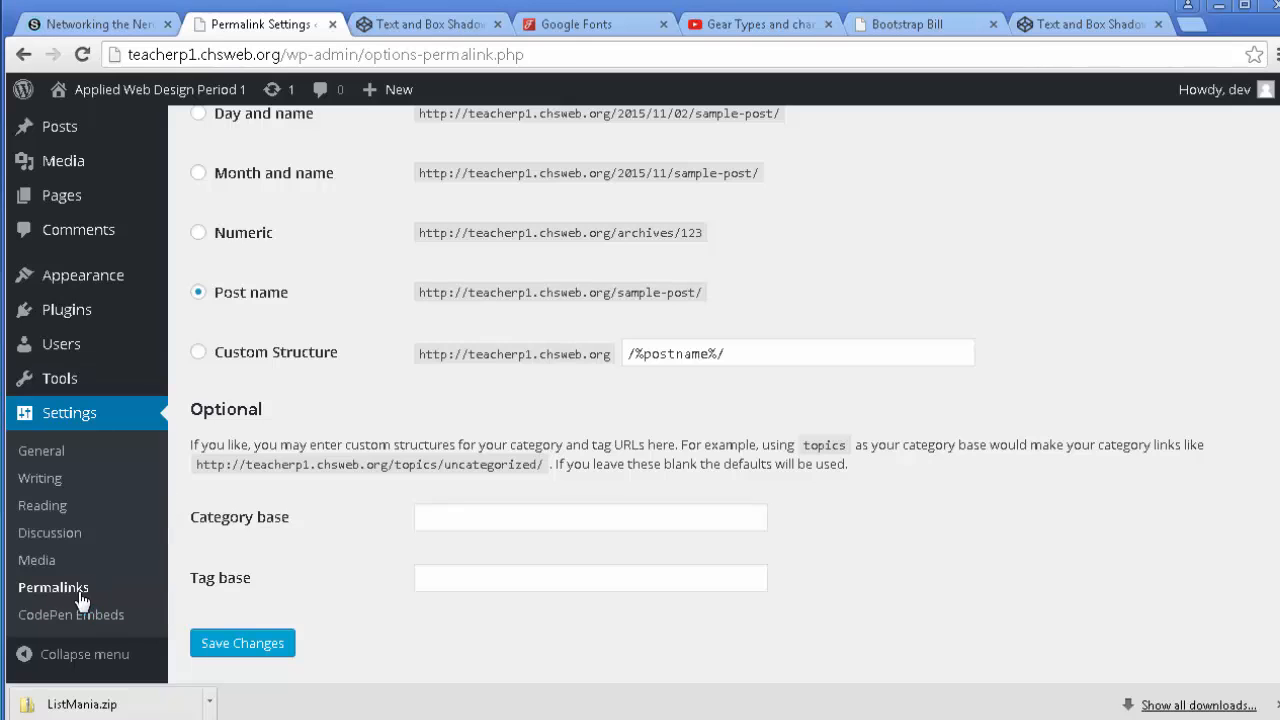
click(272, 643)
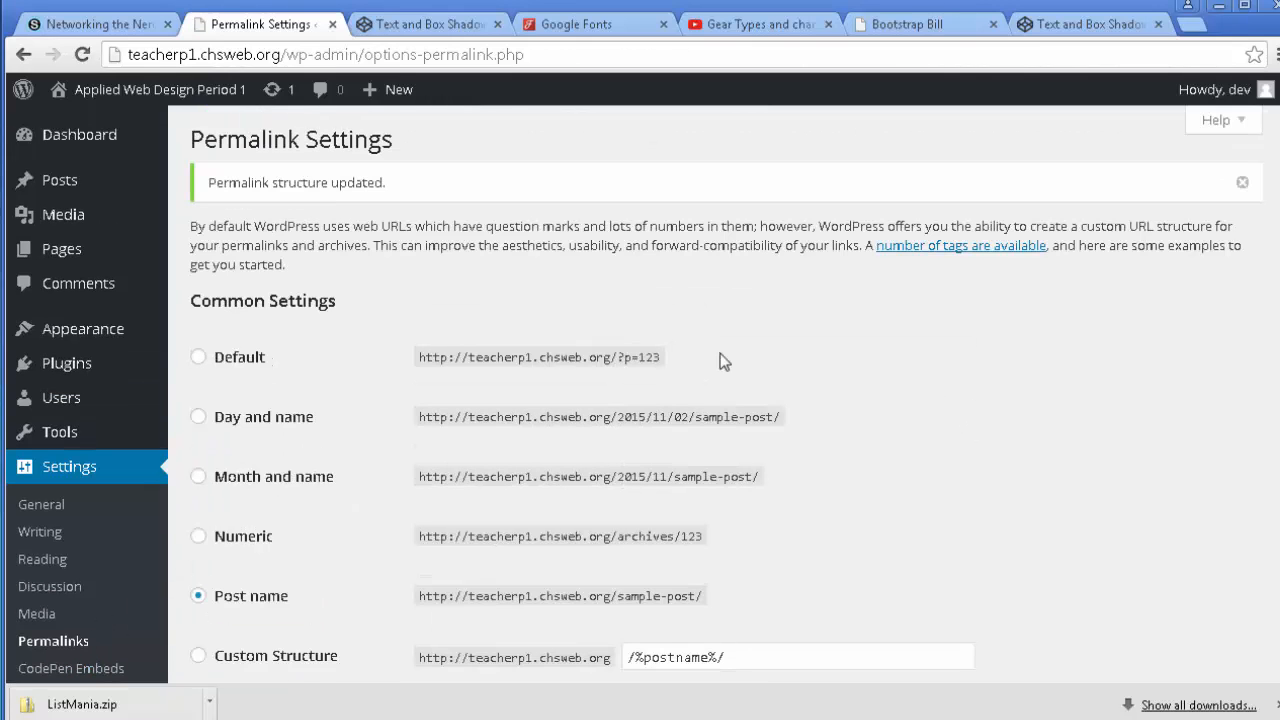
Visit the site's home page and draft a new post titled "JavaScript #3" with the text "Something about JavaScript to go here.".
click(180, 100)
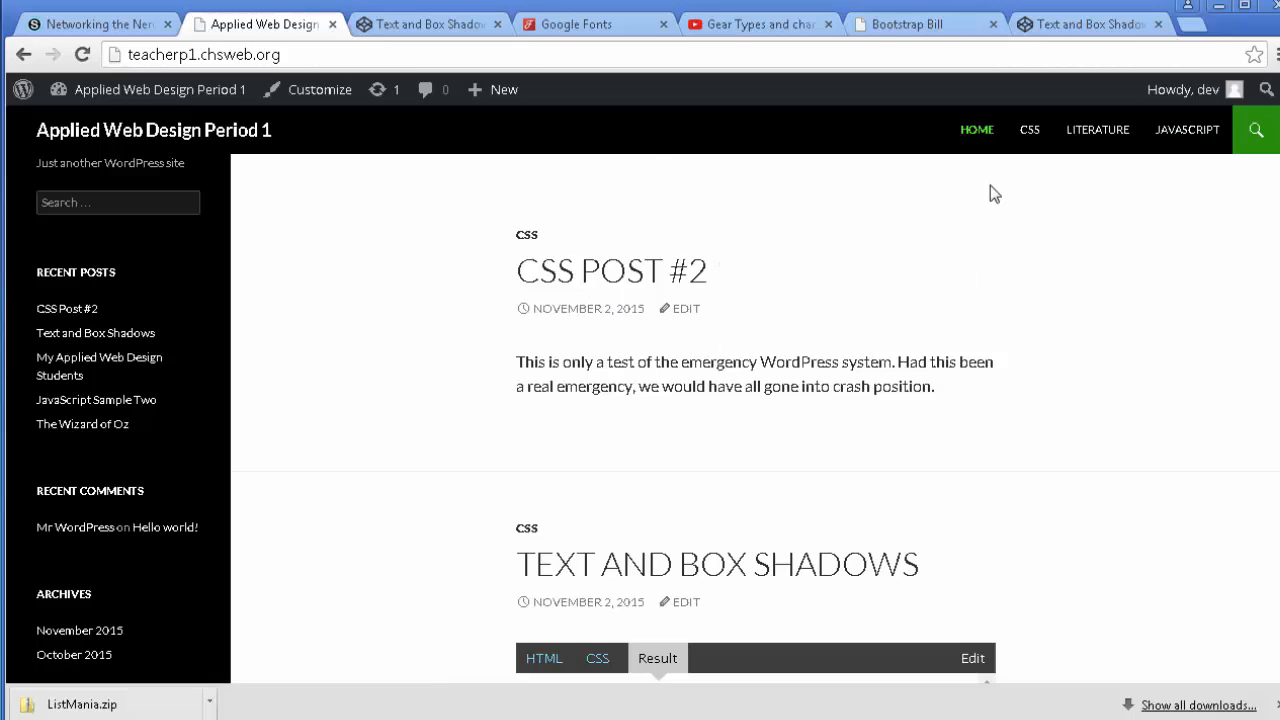
mouse_move(503, 89)
click(482, 127)
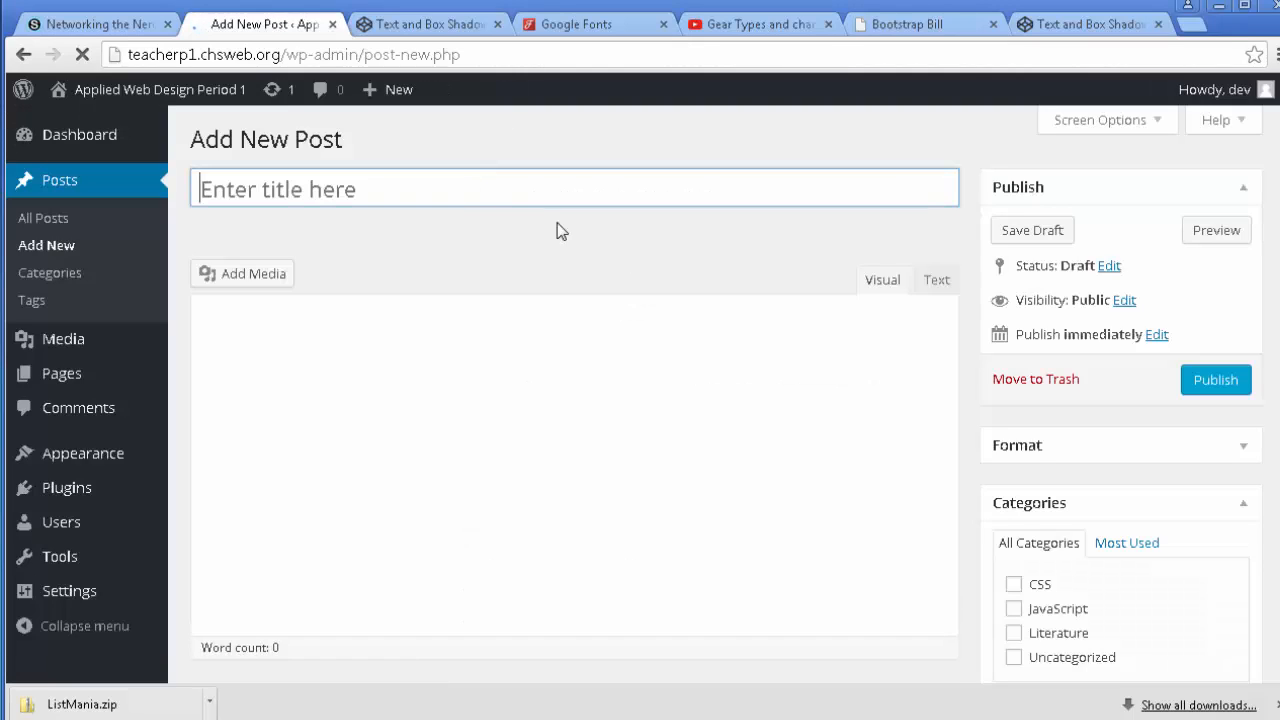
text(Java)
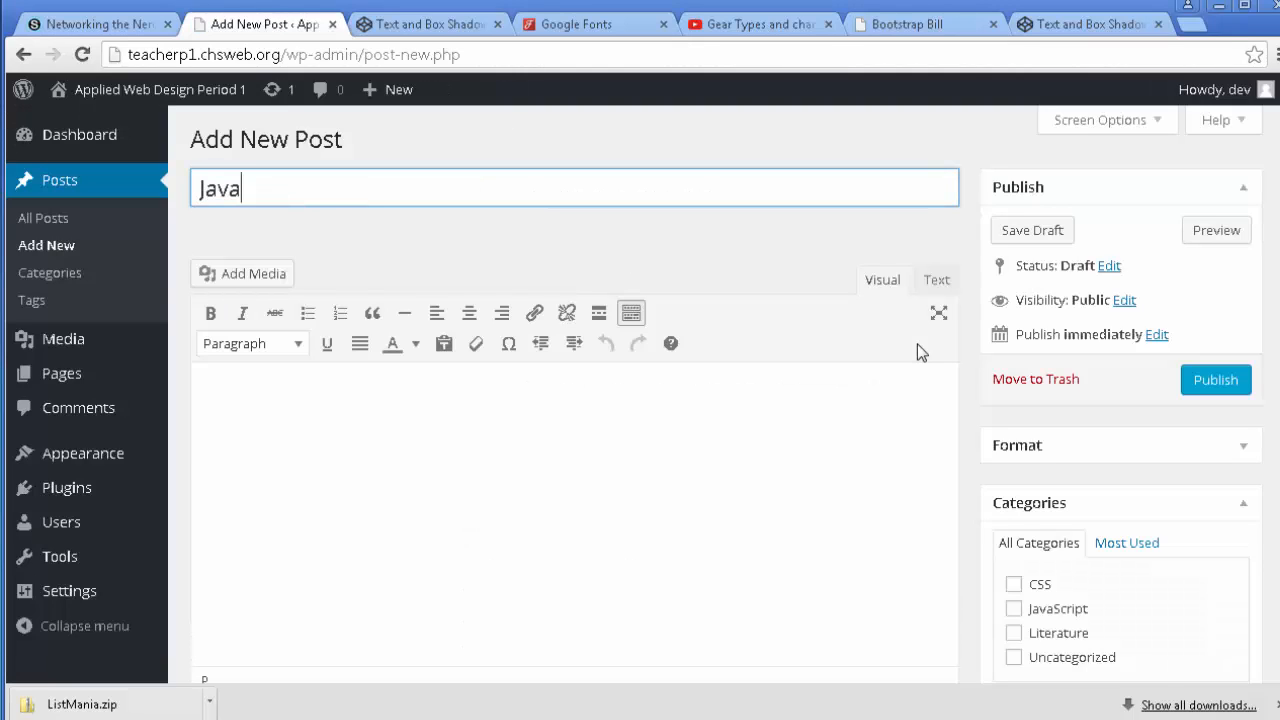
text(Script #3)
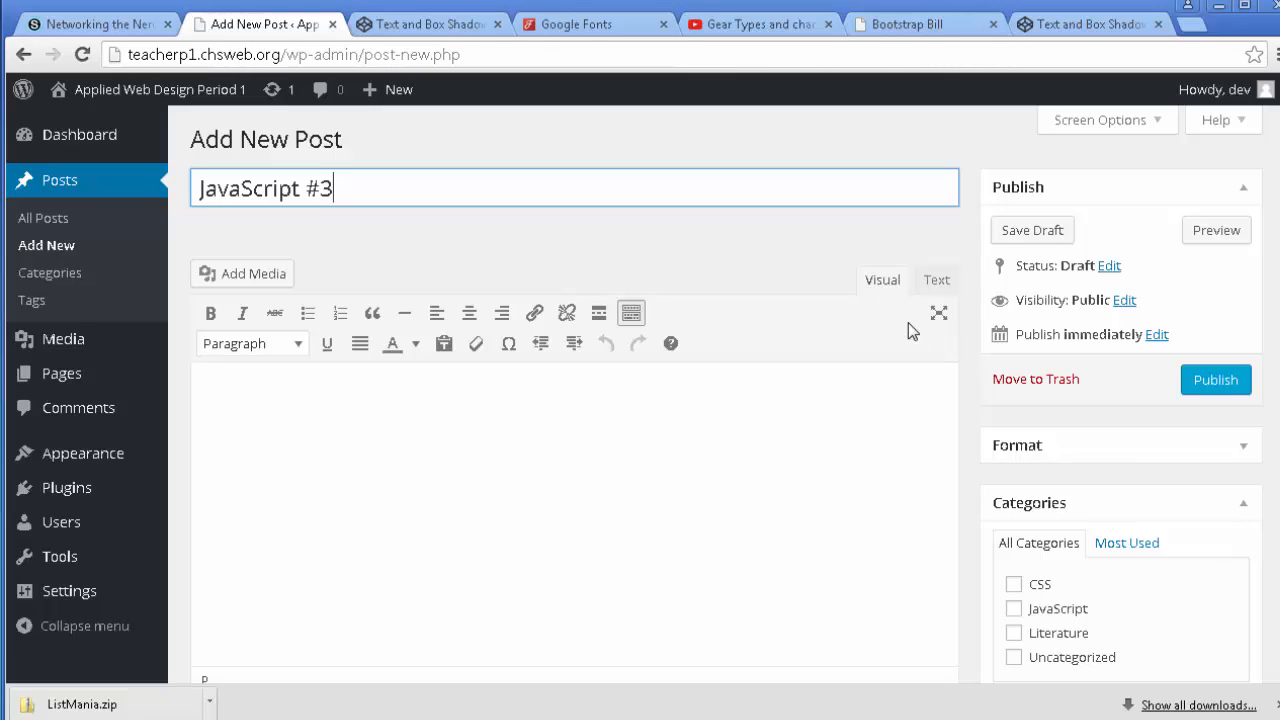
click(754, 466)
text(Something about Java)
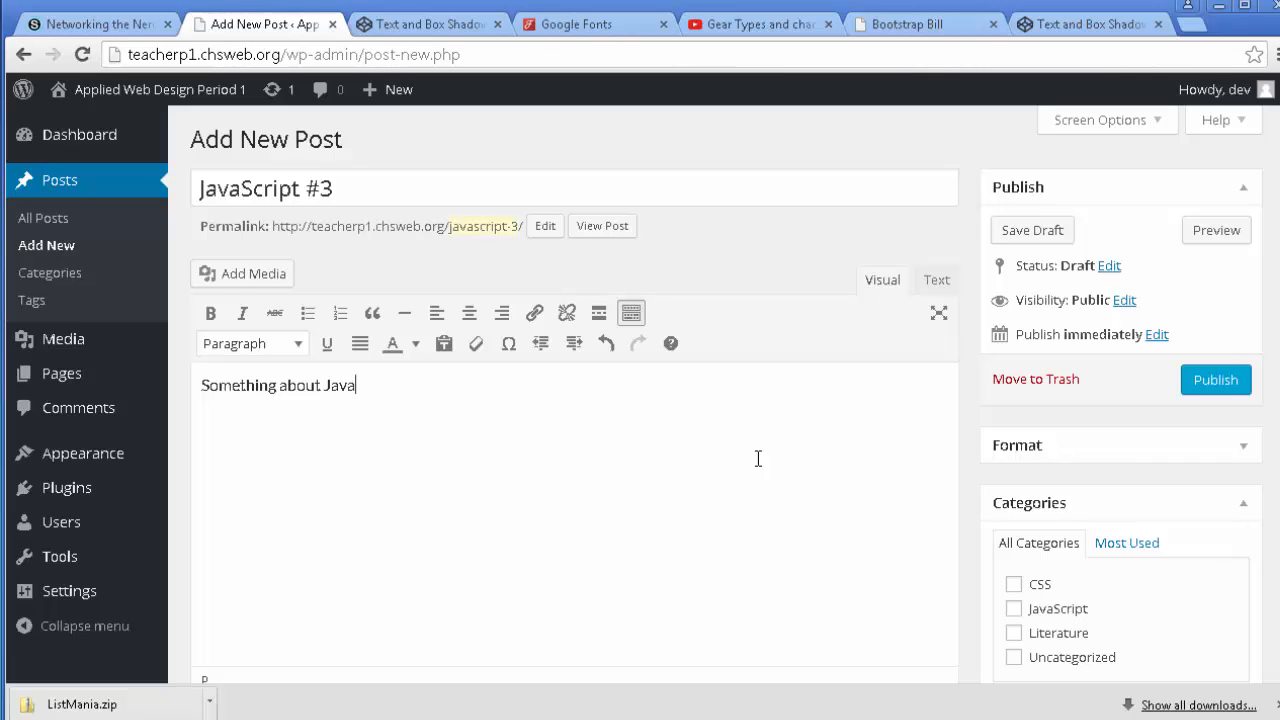
text(Script to go here.)
Assign the new post to the JavaScript category and publish it.
scroll(1130, 577, down, 1)
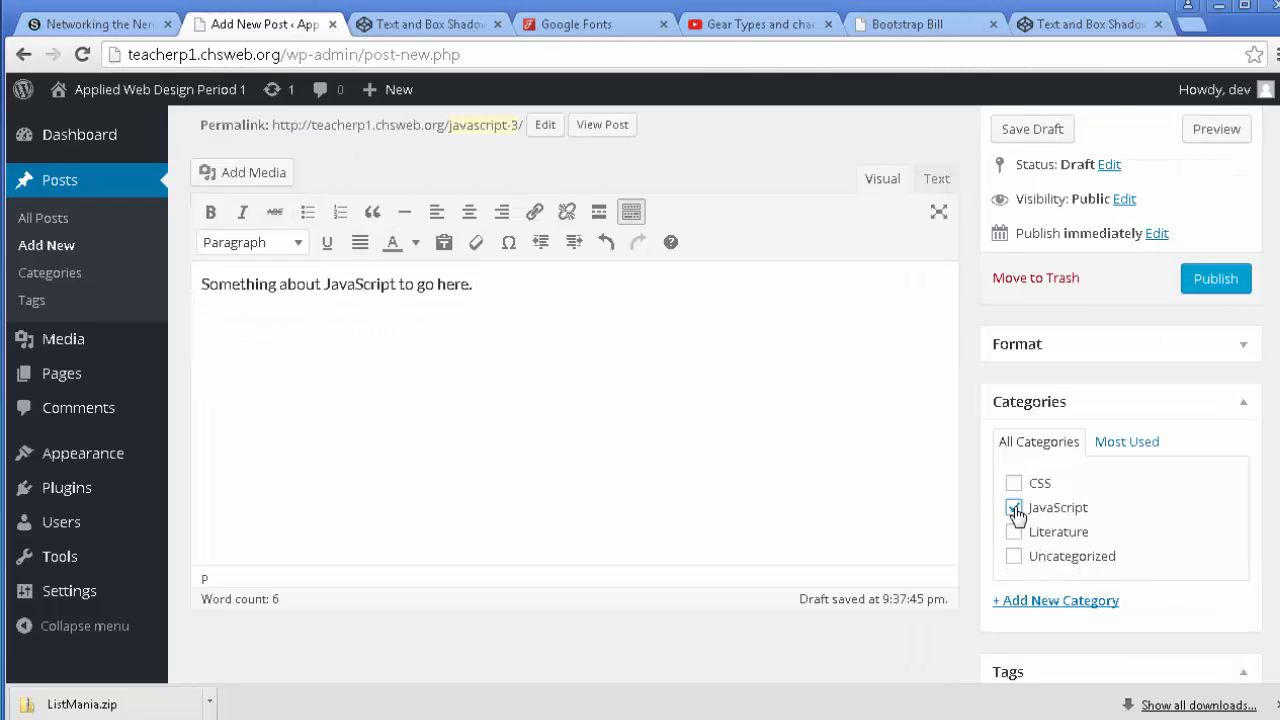
click(1230, 287)
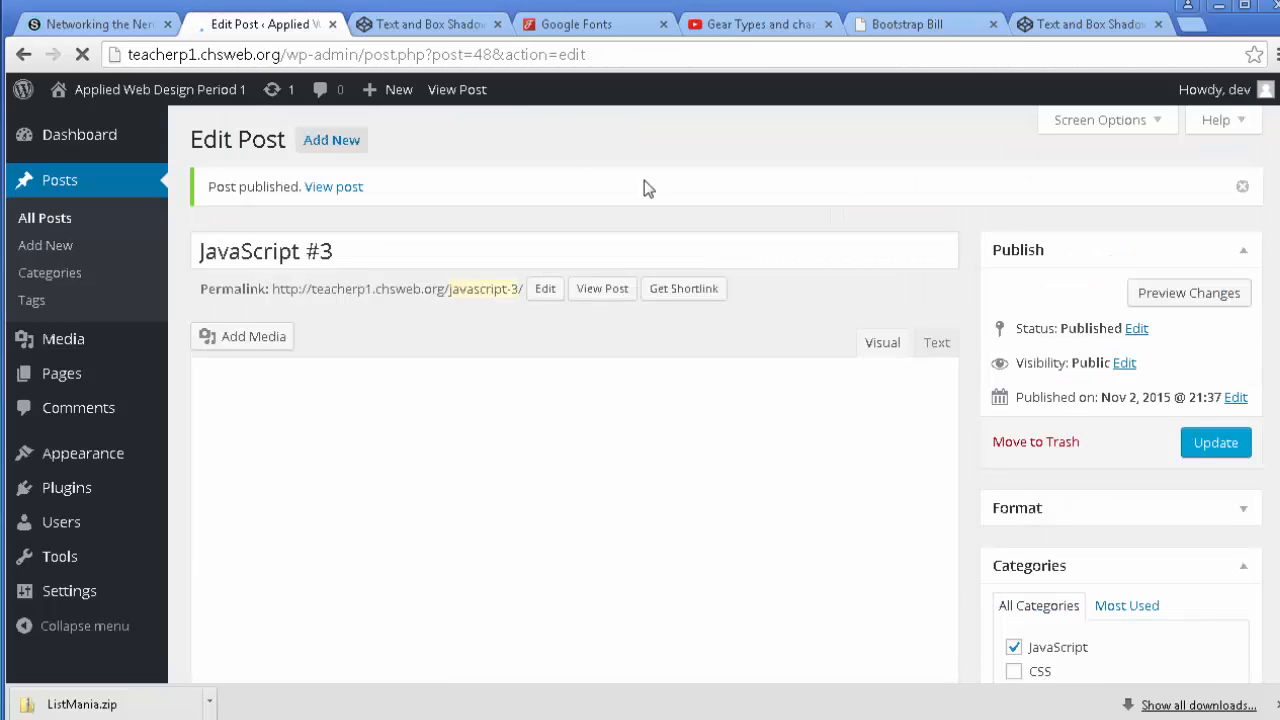
Visit the site's home page and review the posts in the JavaScript category archive.
click(148, 92)
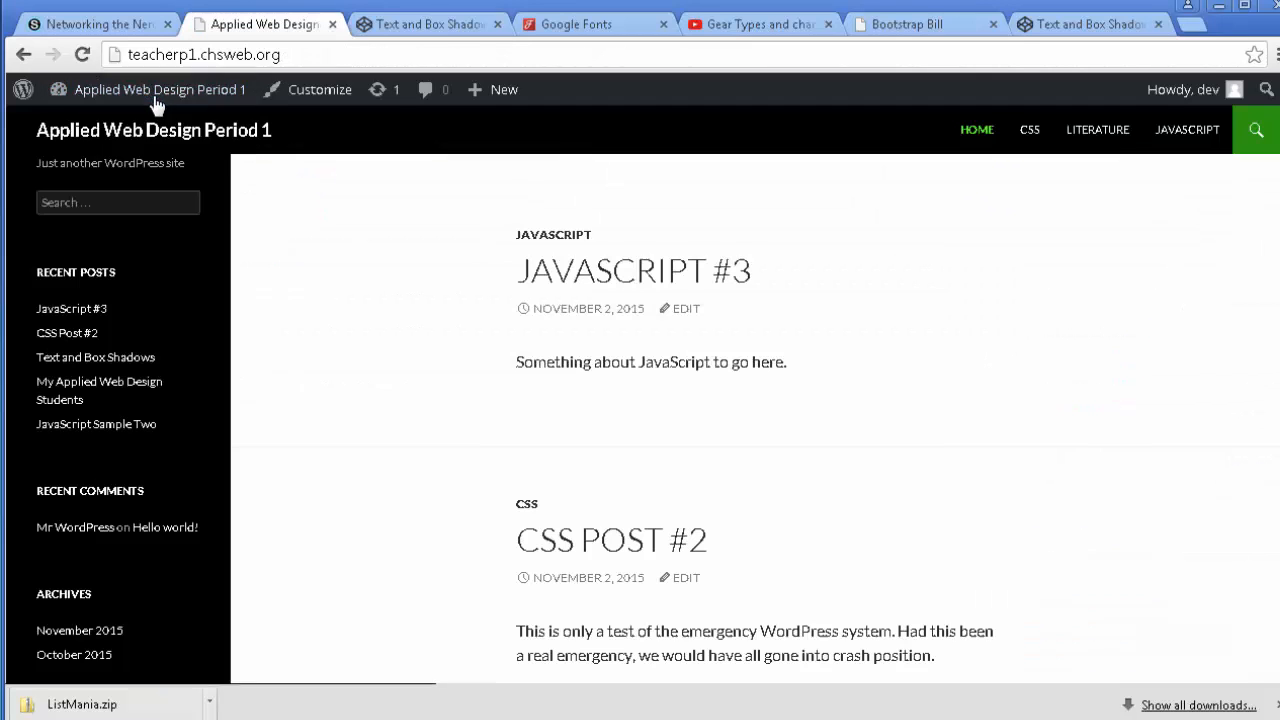
click(1190, 135)
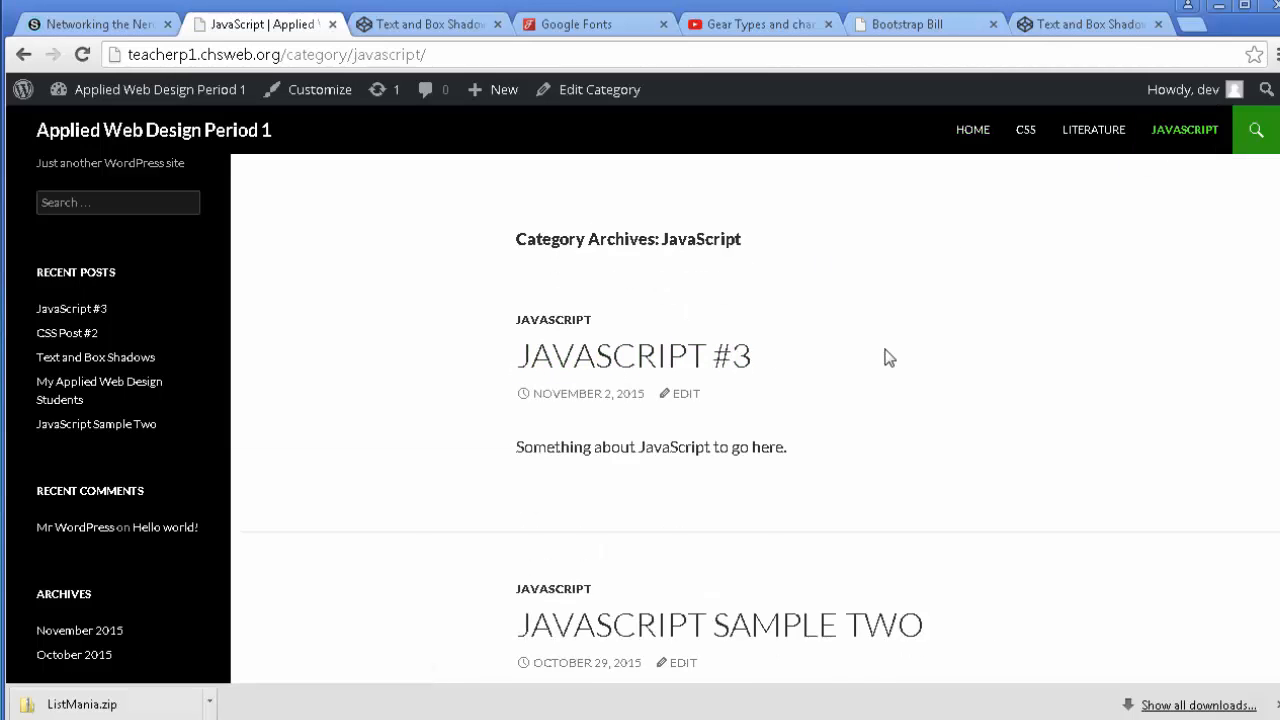
scroll(889, 358, down, 2)
scroll(392, 512, down, 3)
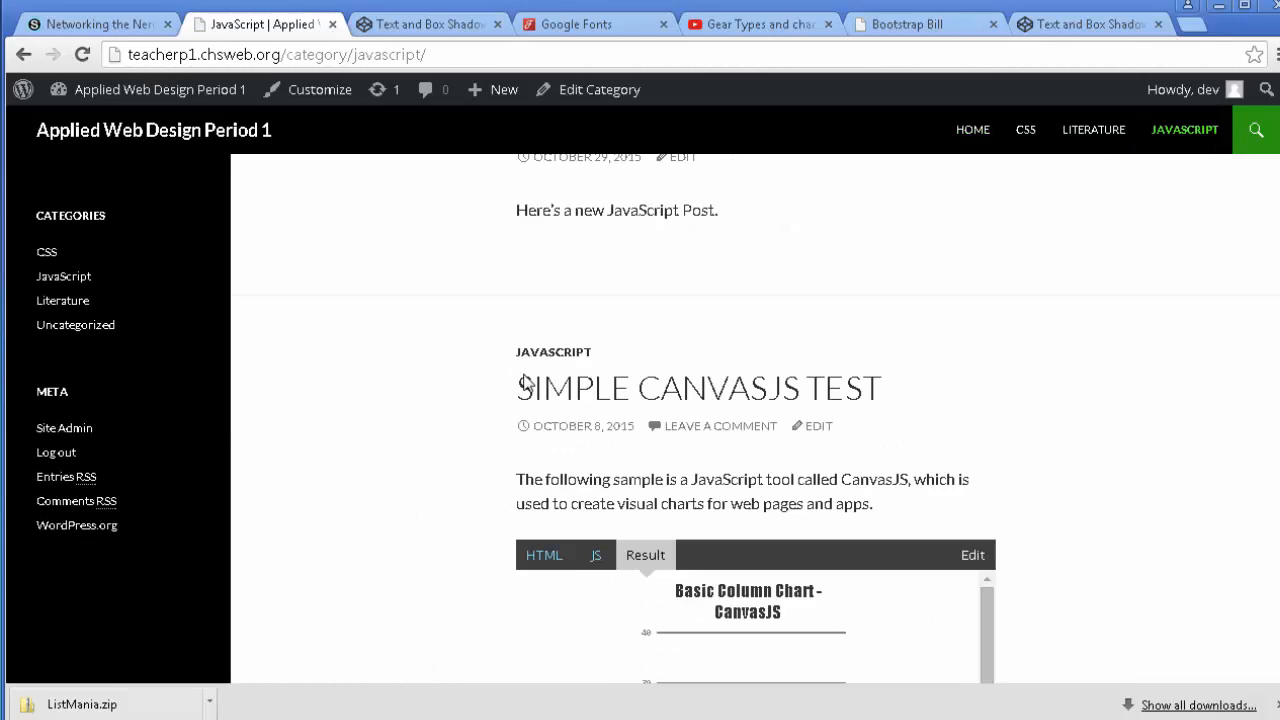
scroll(955, 398, up, 5)
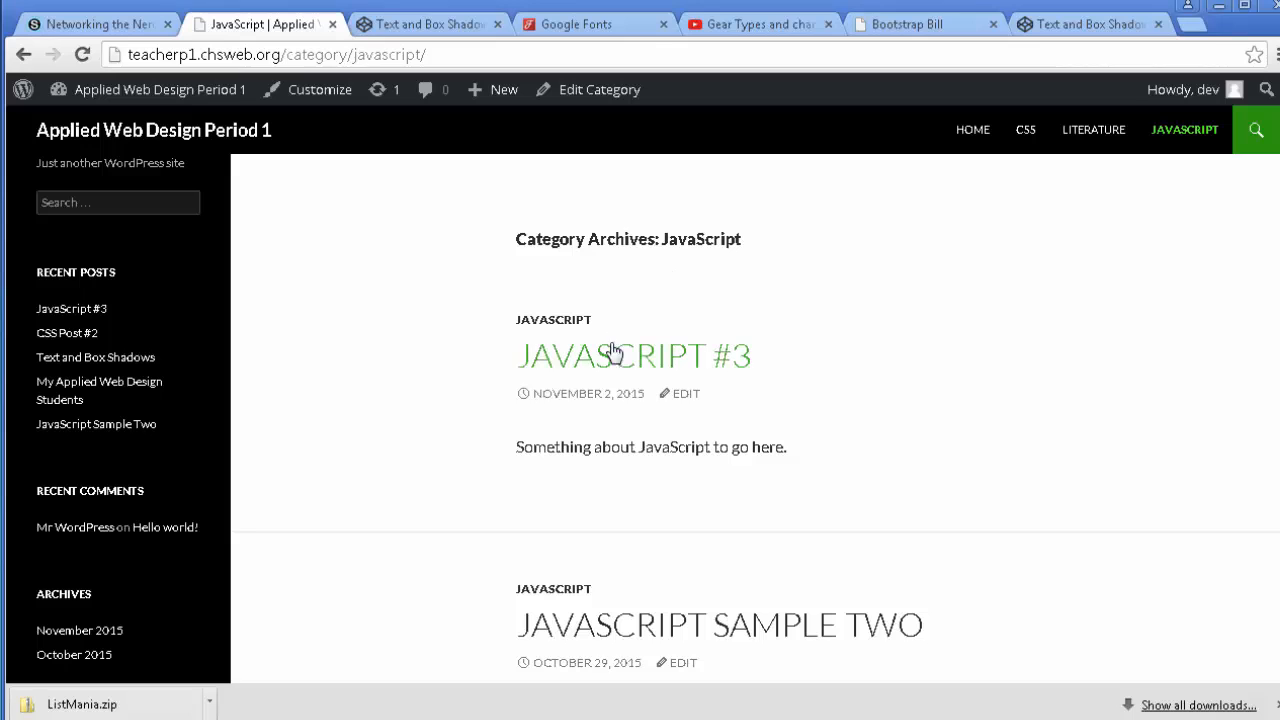
Edit the "JavaScript #3" post to add the CSS category alongside JavaScript and update it.
click(690, 402)
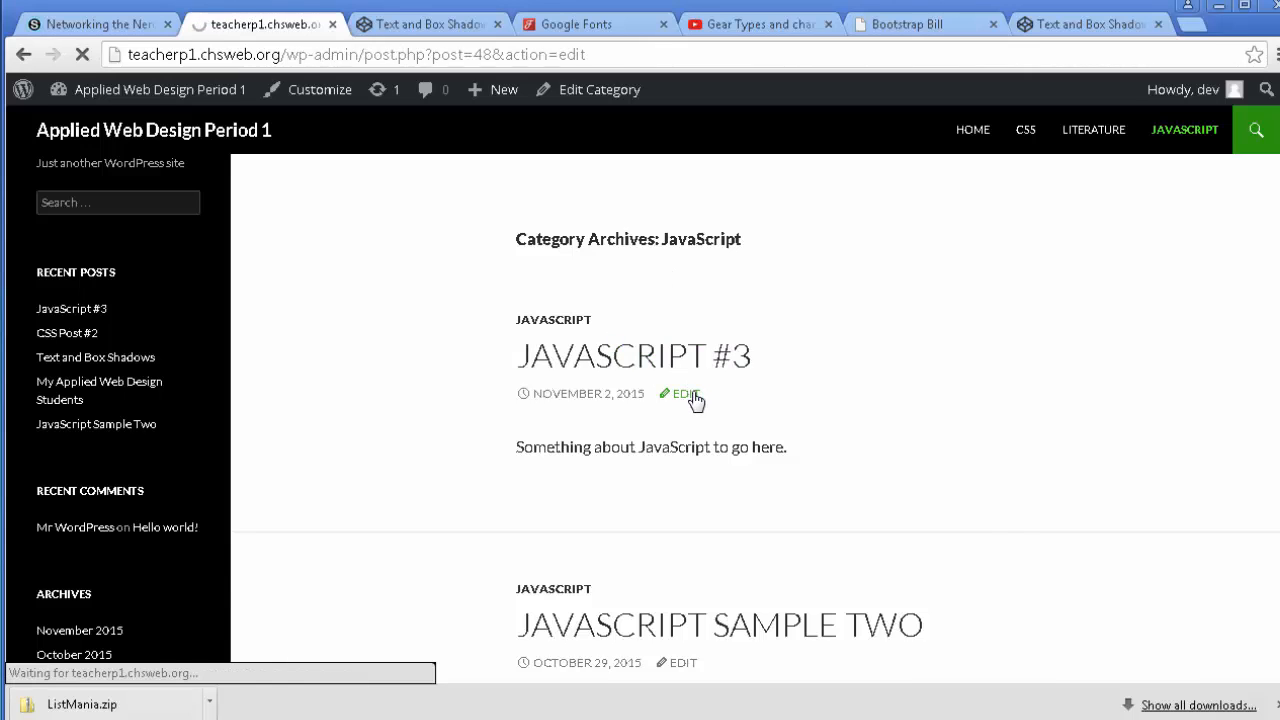
scroll(1034, 491, down, 1)
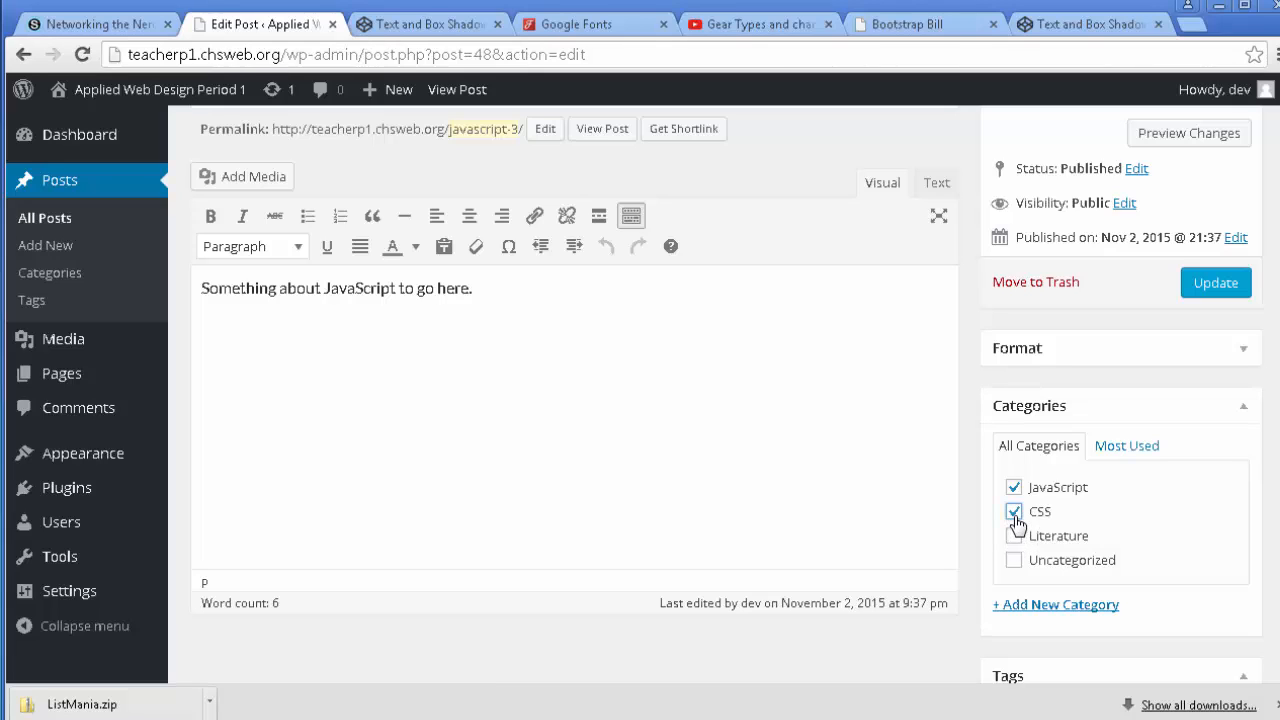
click(1213, 284)
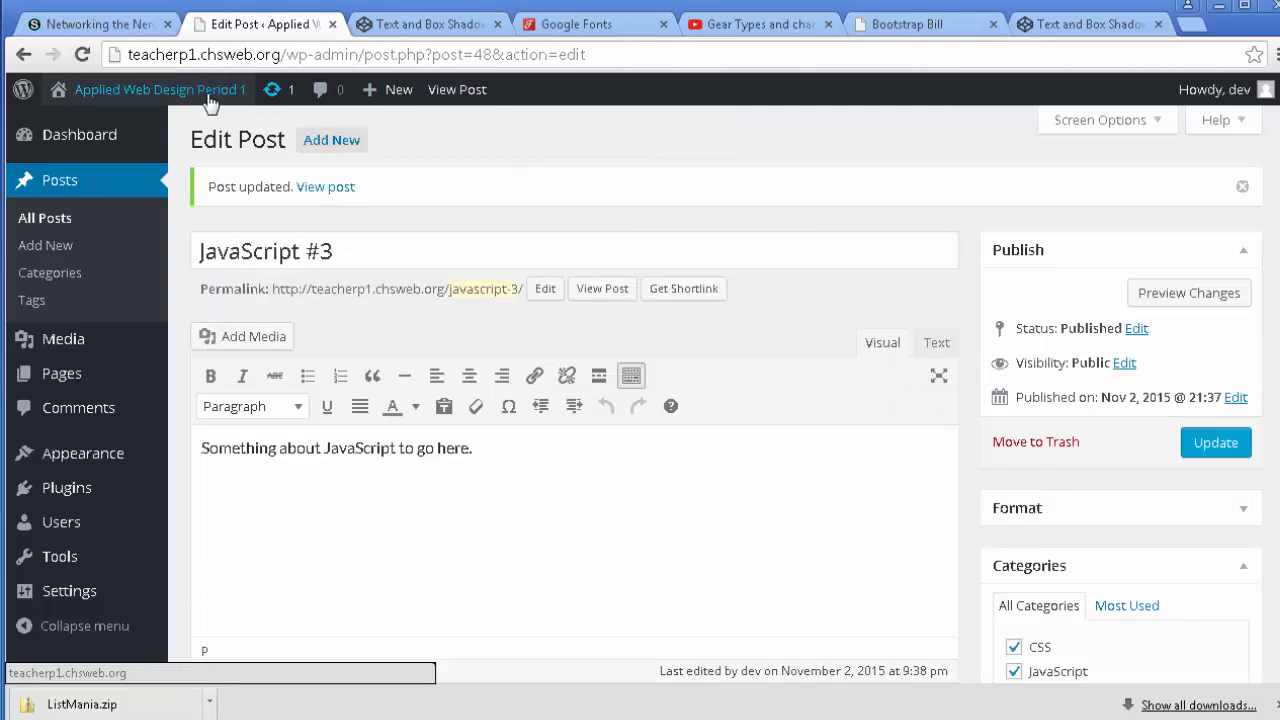
Return to the site's home page and check the CSS, Literature and JavaScript category archives through the navigation menu.
click(197, 100)
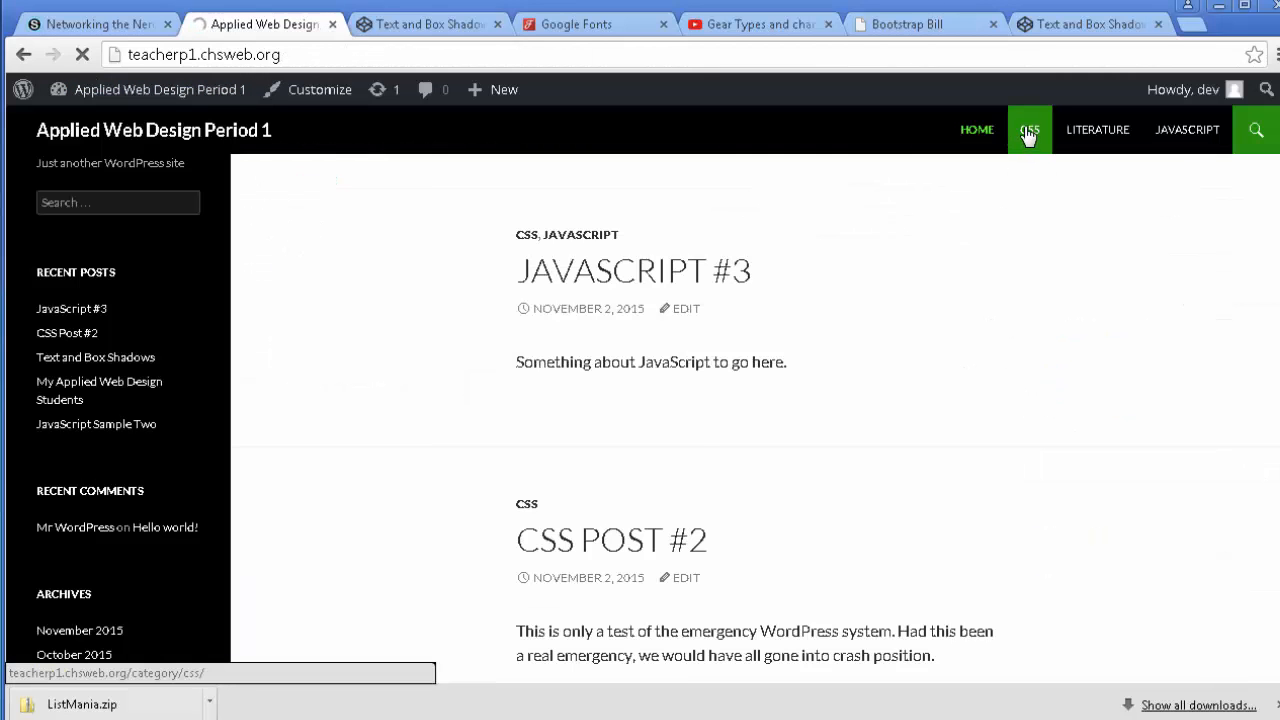
click(1029, 133)
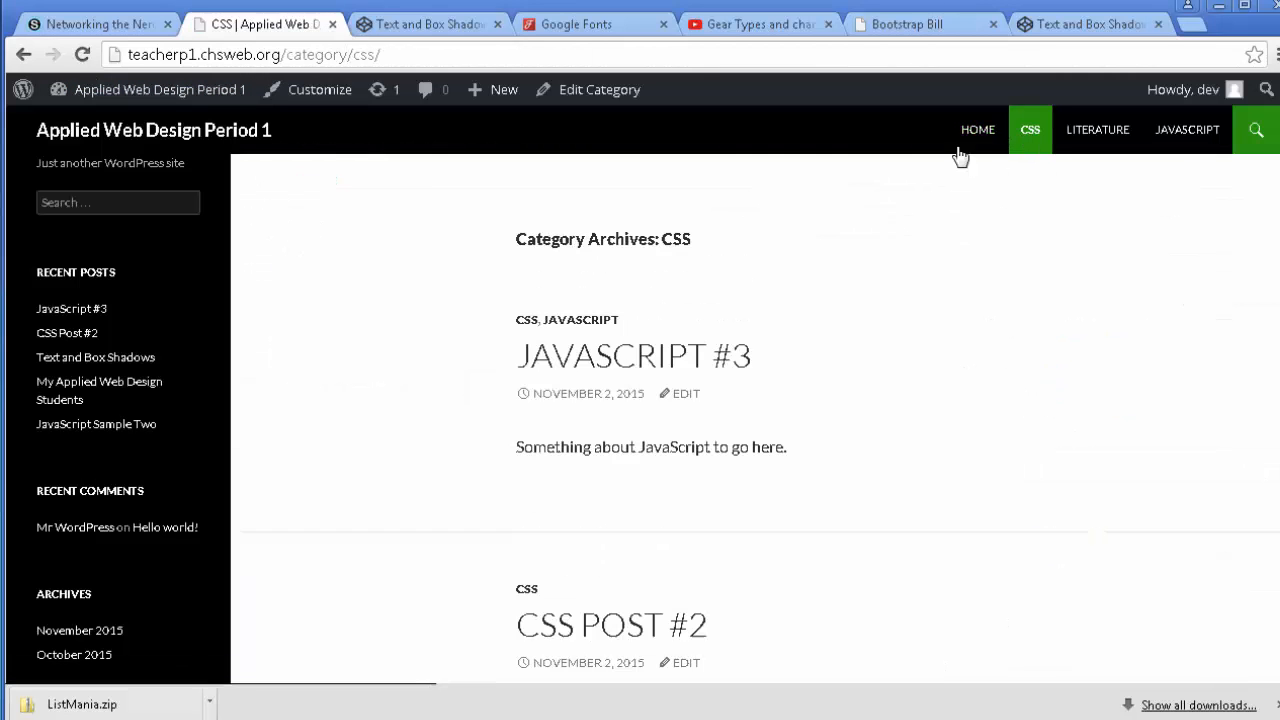
click(1090, 130)
click(1184, 132)
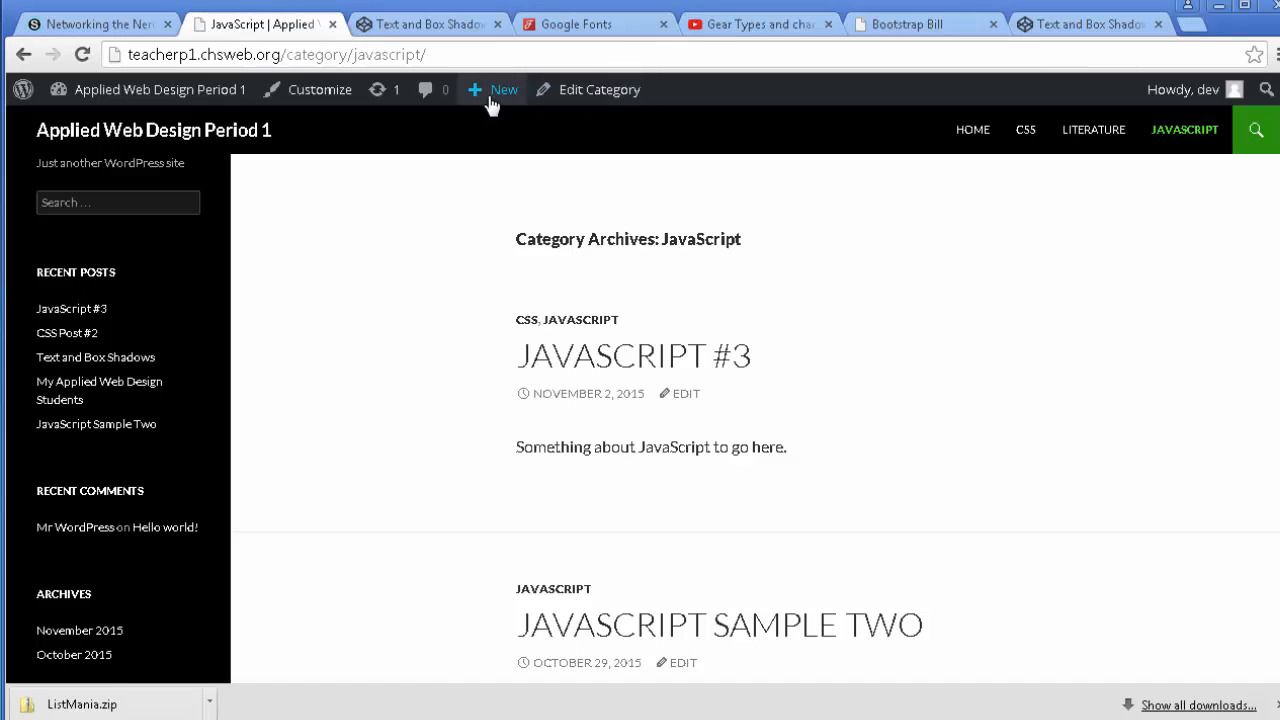
Create a new page titled "About Me" with the text "Add something here." and publish it.
mouse_move(492, 95)
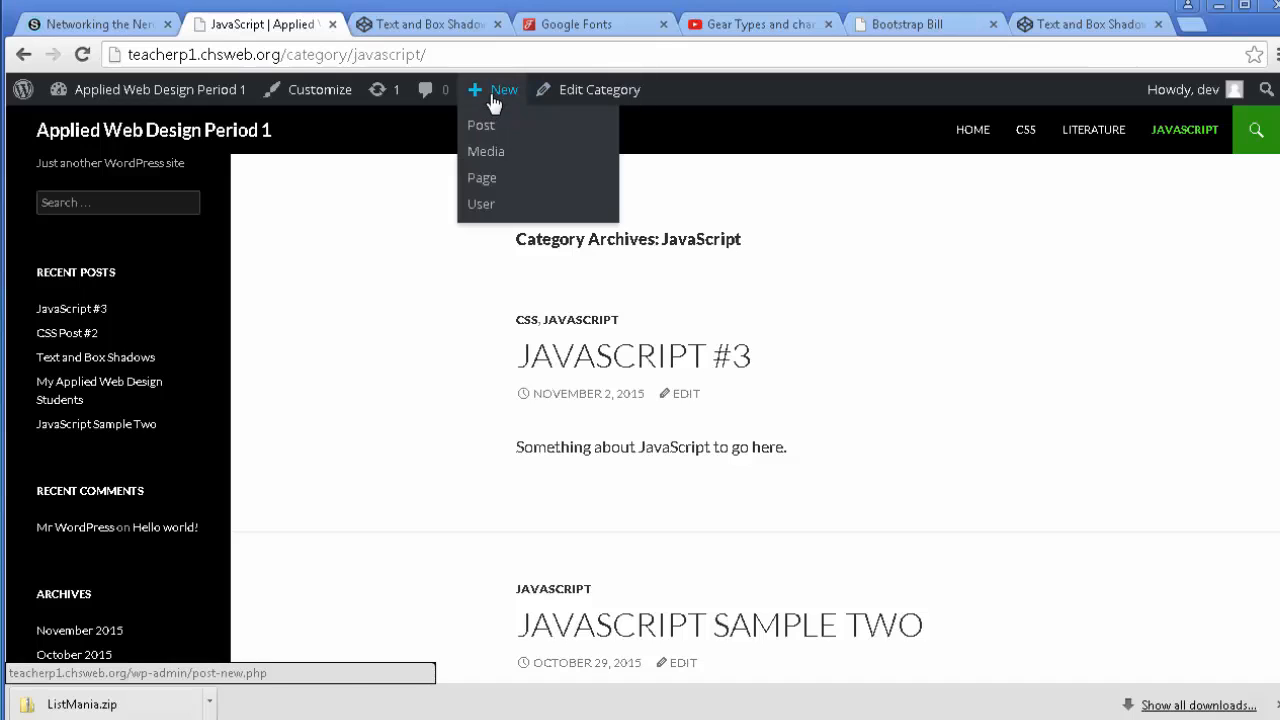
click(482, 177)
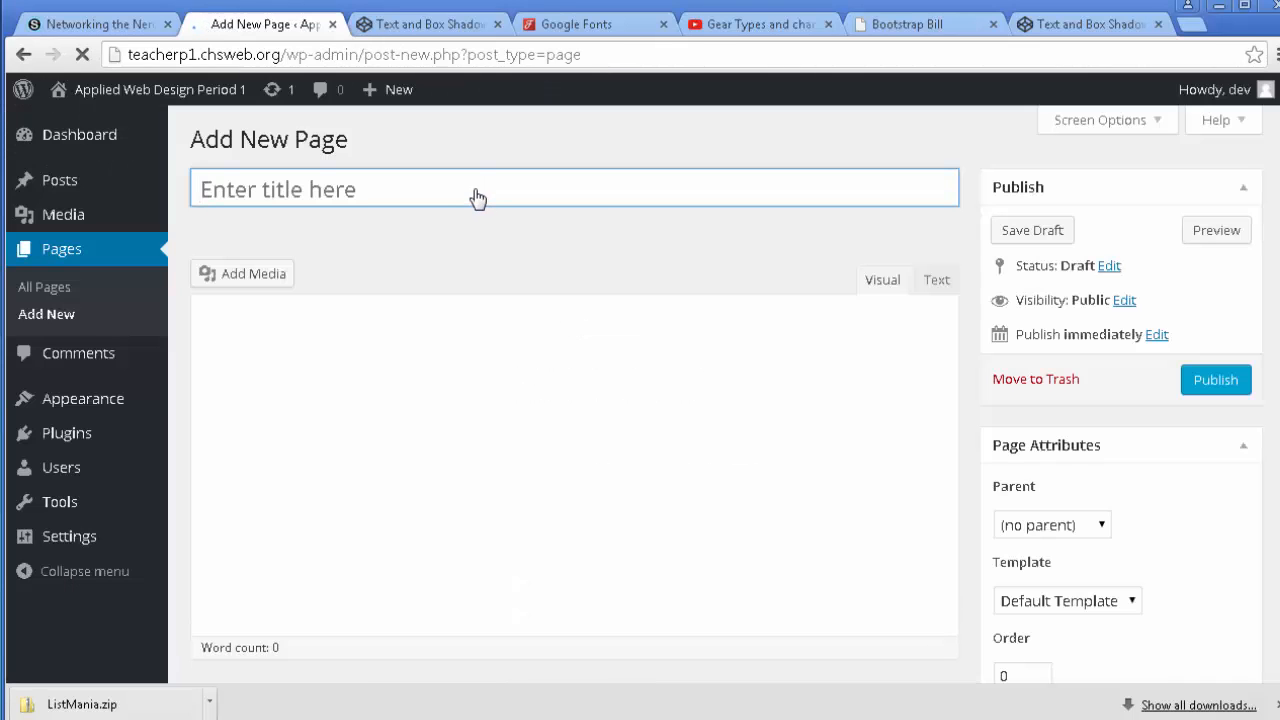
text(About M)
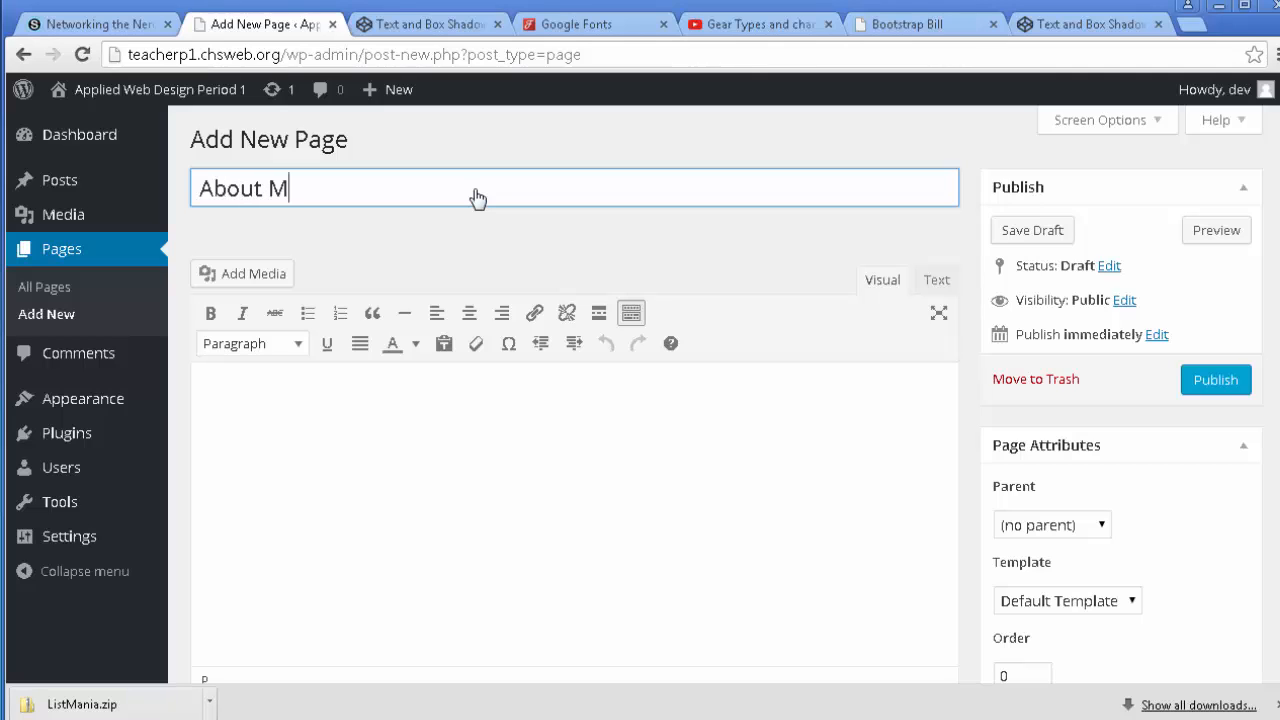
text(e)
click(412, 480)
text(Add something here.)
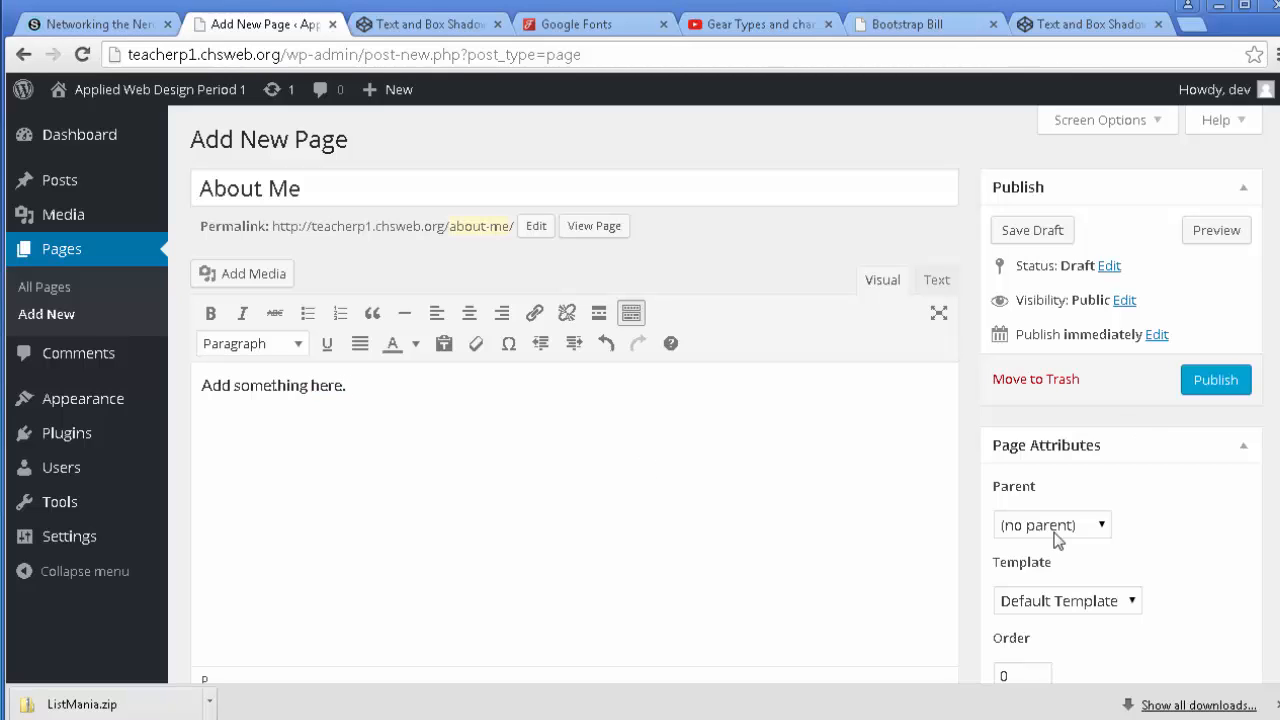
scroll(1169, 530, down, 1)
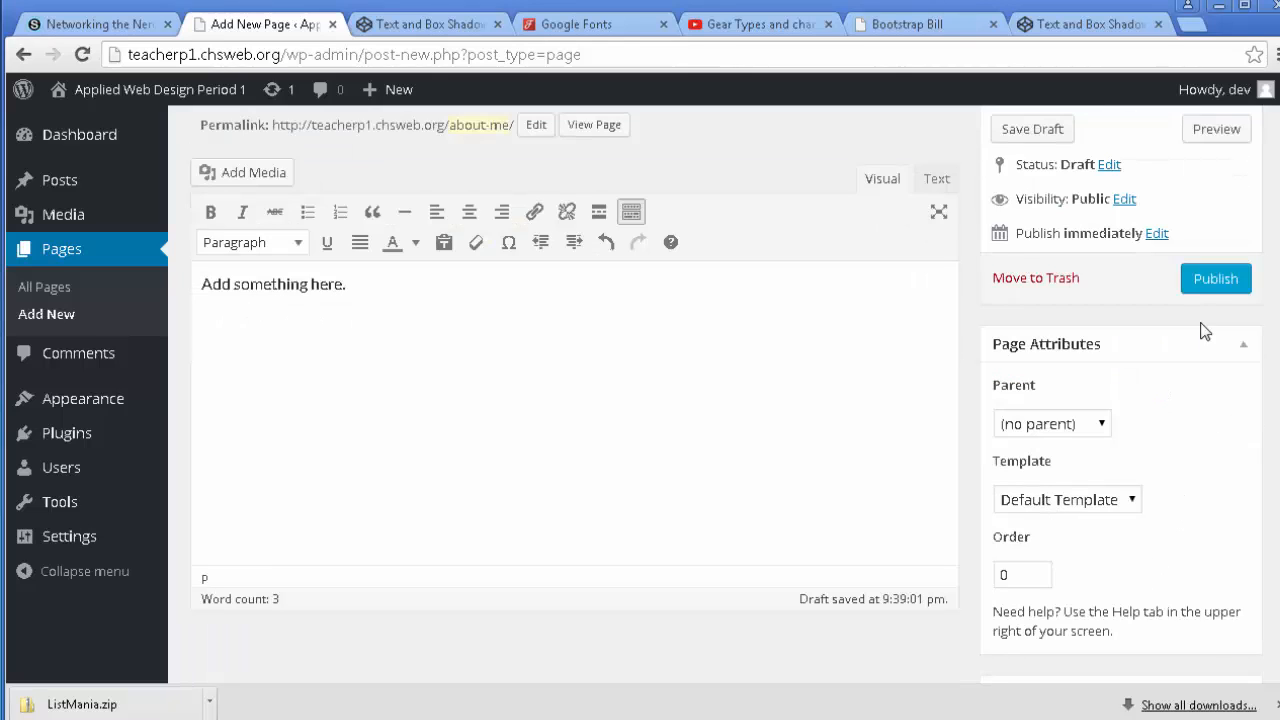
click(1212, 283)
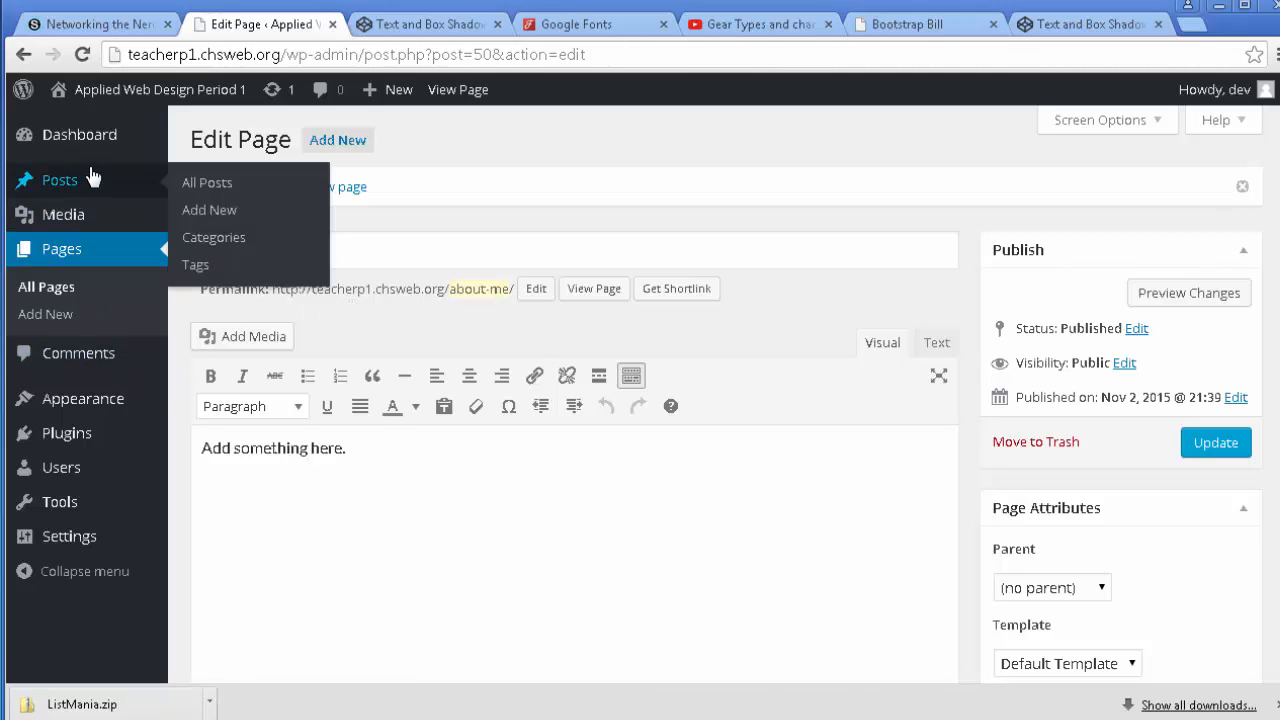
Open the site's menu editor and add the About Me page to the home menu.
mouse_move(88, 402)
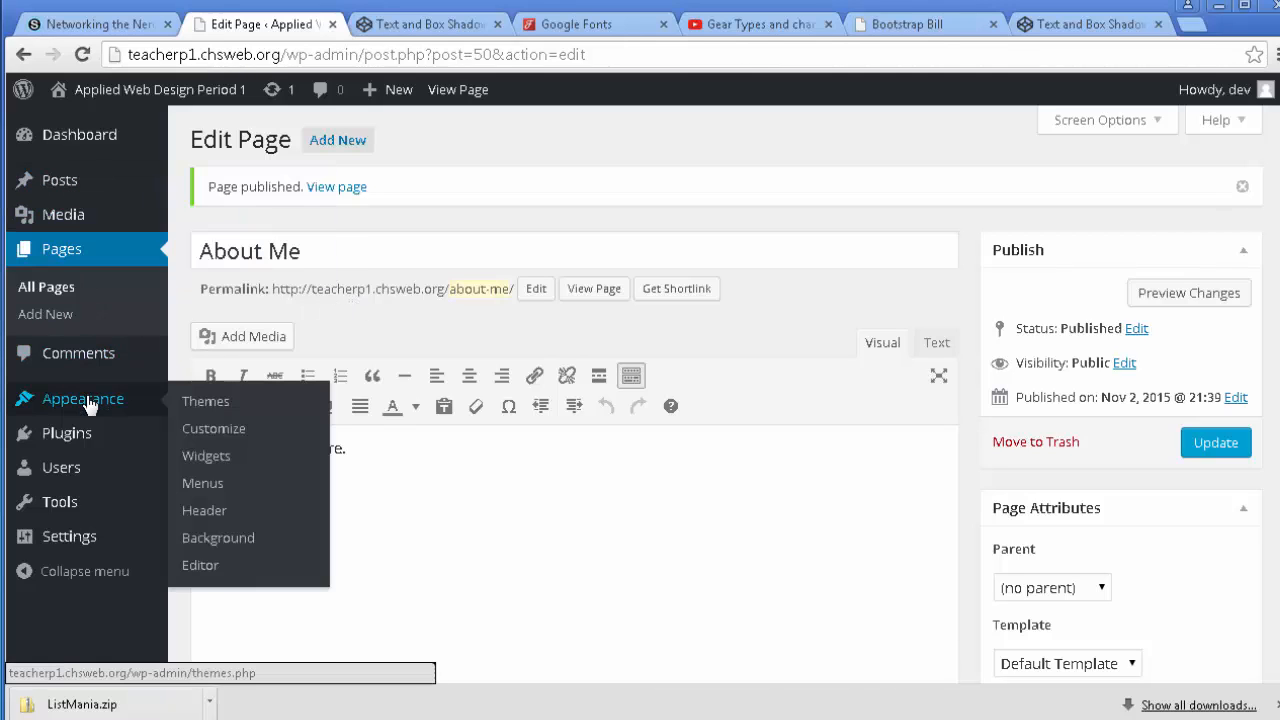
click(218, 487)
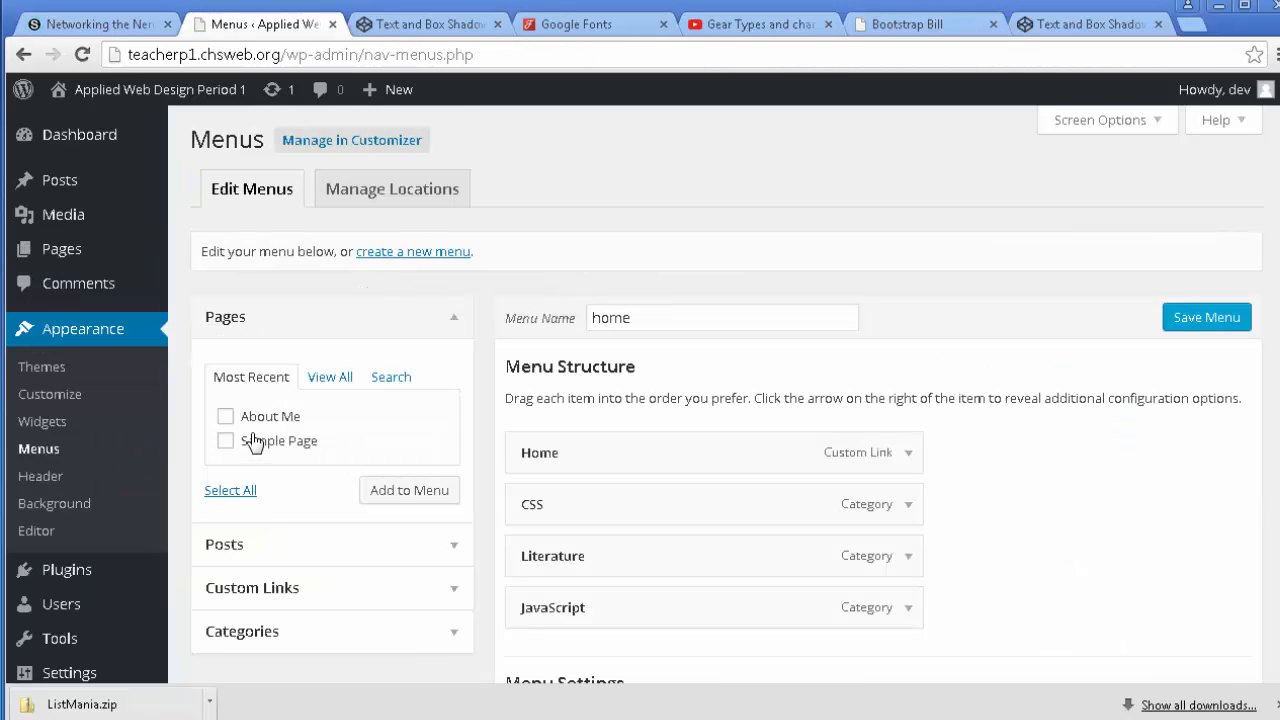
click(224, 418)
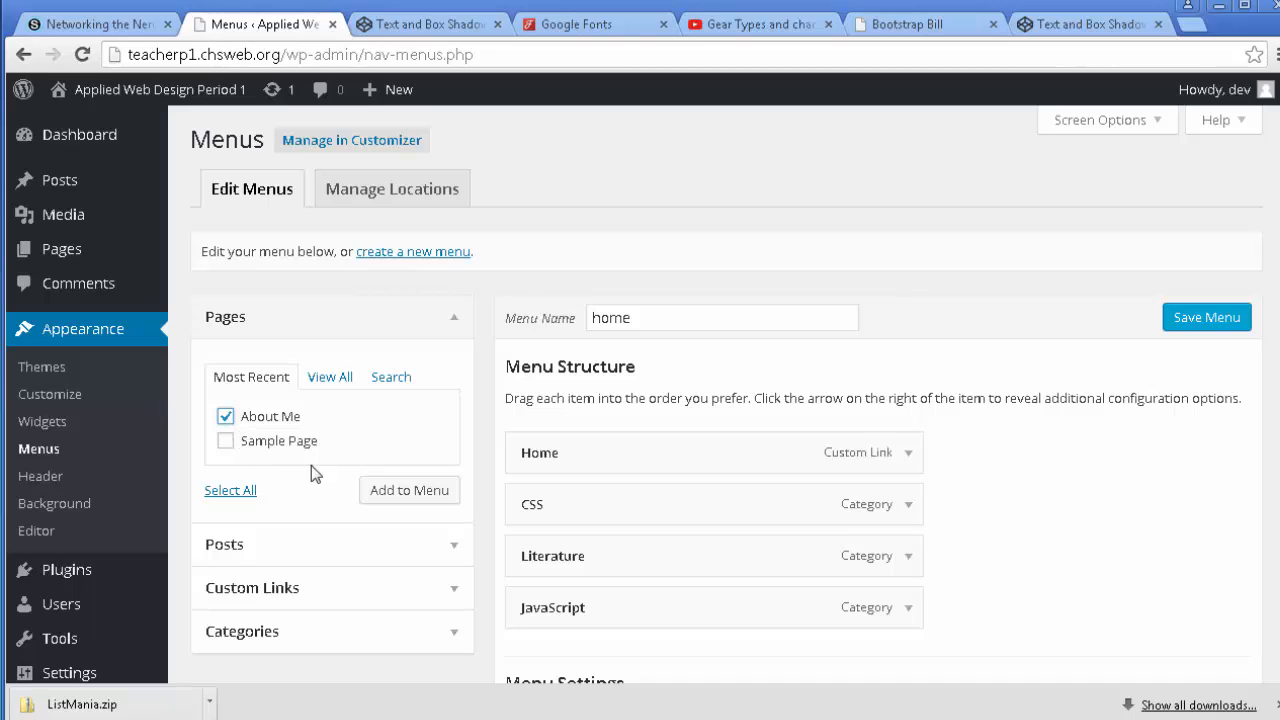
click(397, 495)
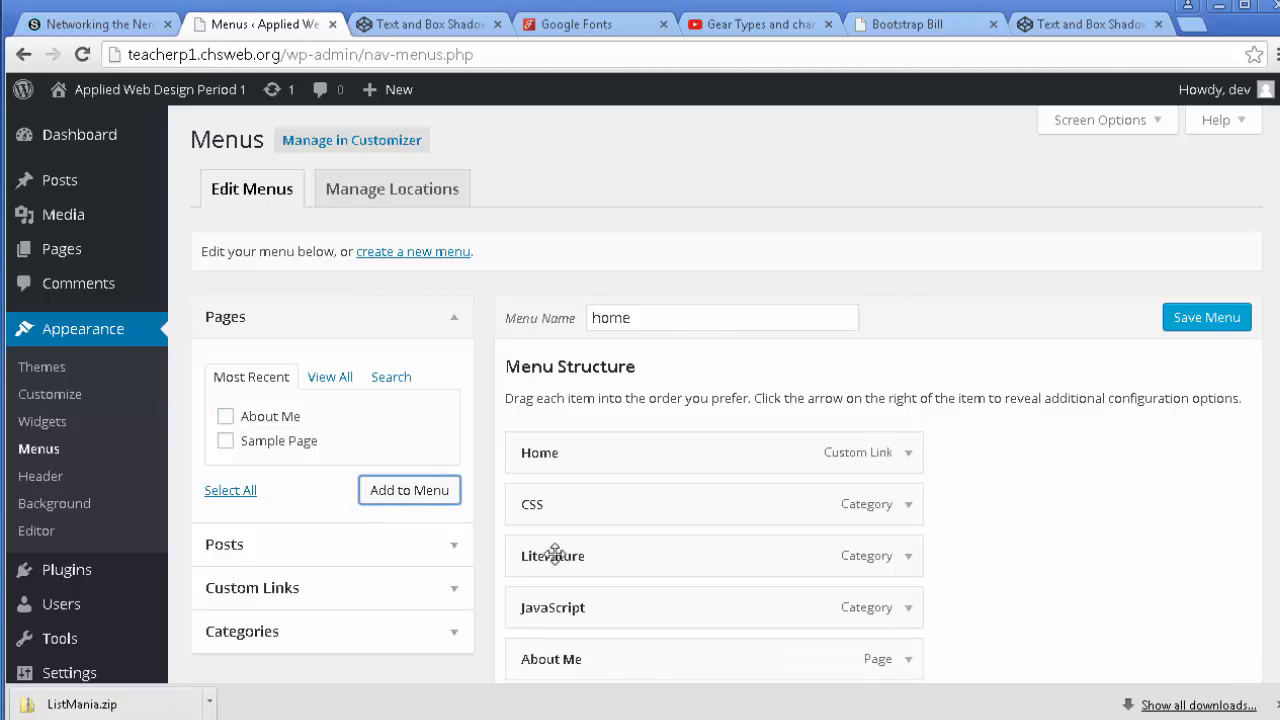
scroll(554, 554, down, 1)
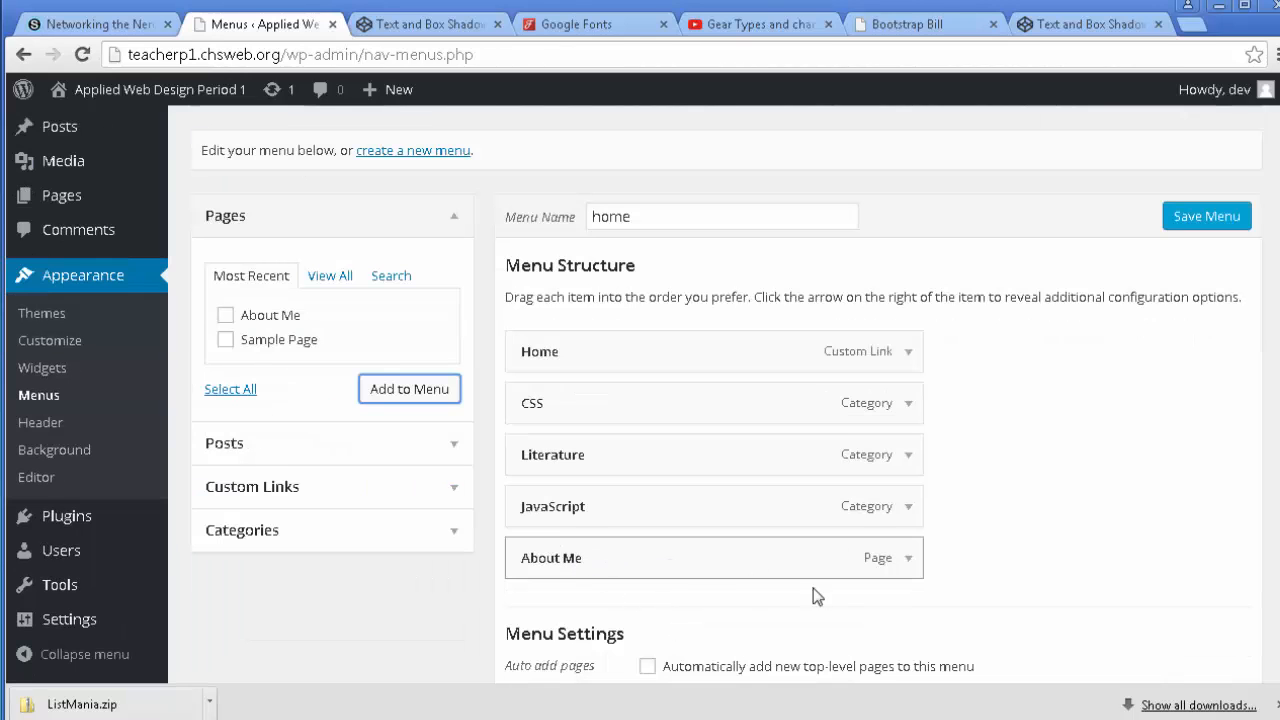
Shorten the About Me menu item's navigation label to "About" and save the home menu.
click(907, 562)
scroll(880, 568, down, 1)
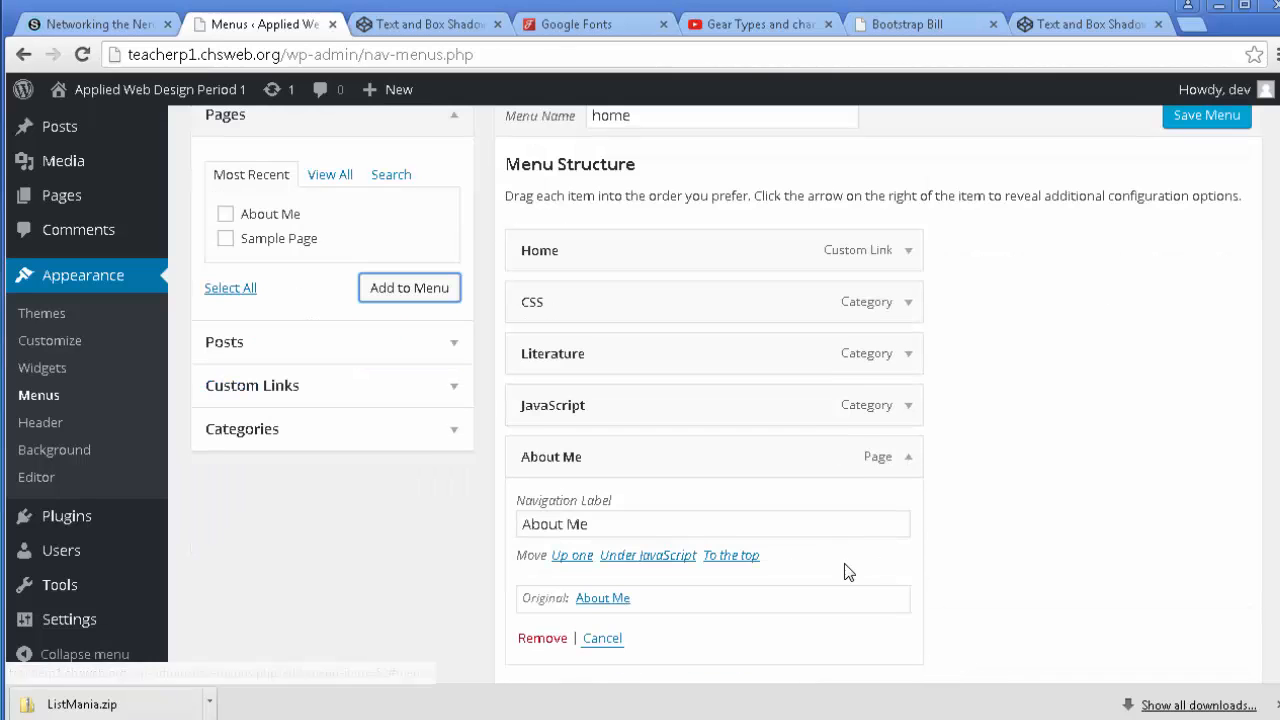
double_click(578, 524)
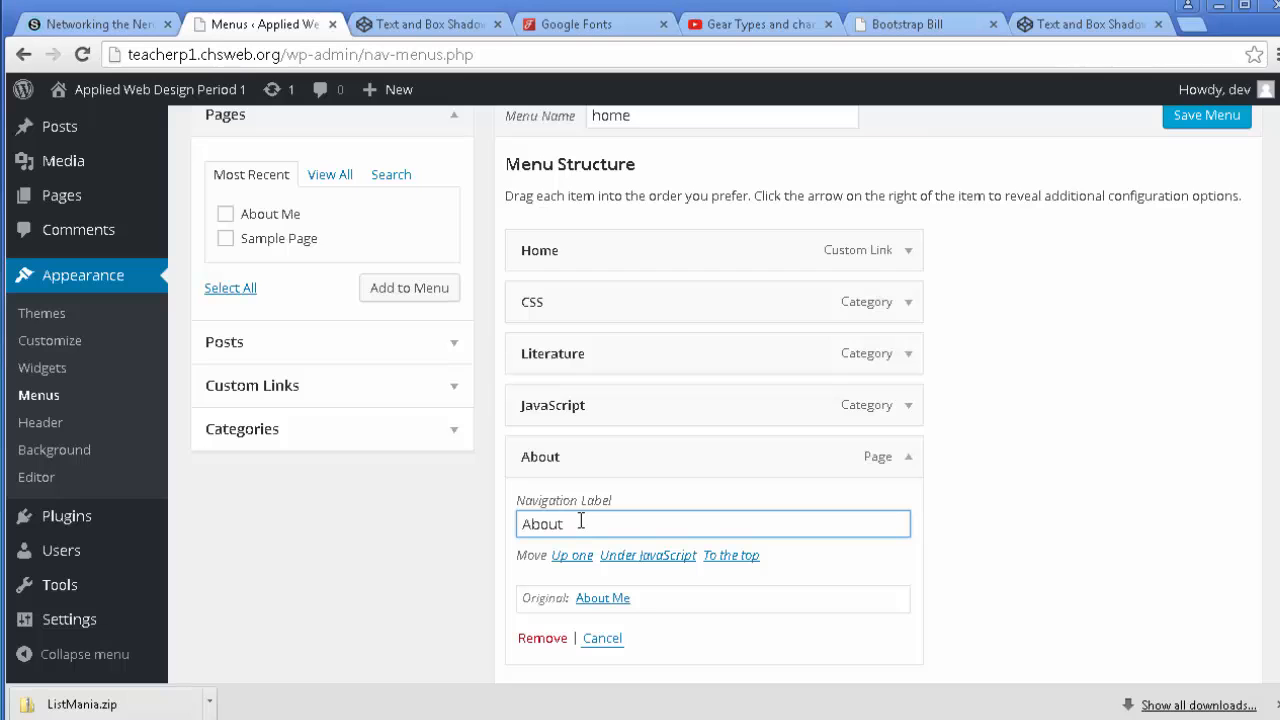
click(1005, 527)
scroll(1005, 530, down, 2)
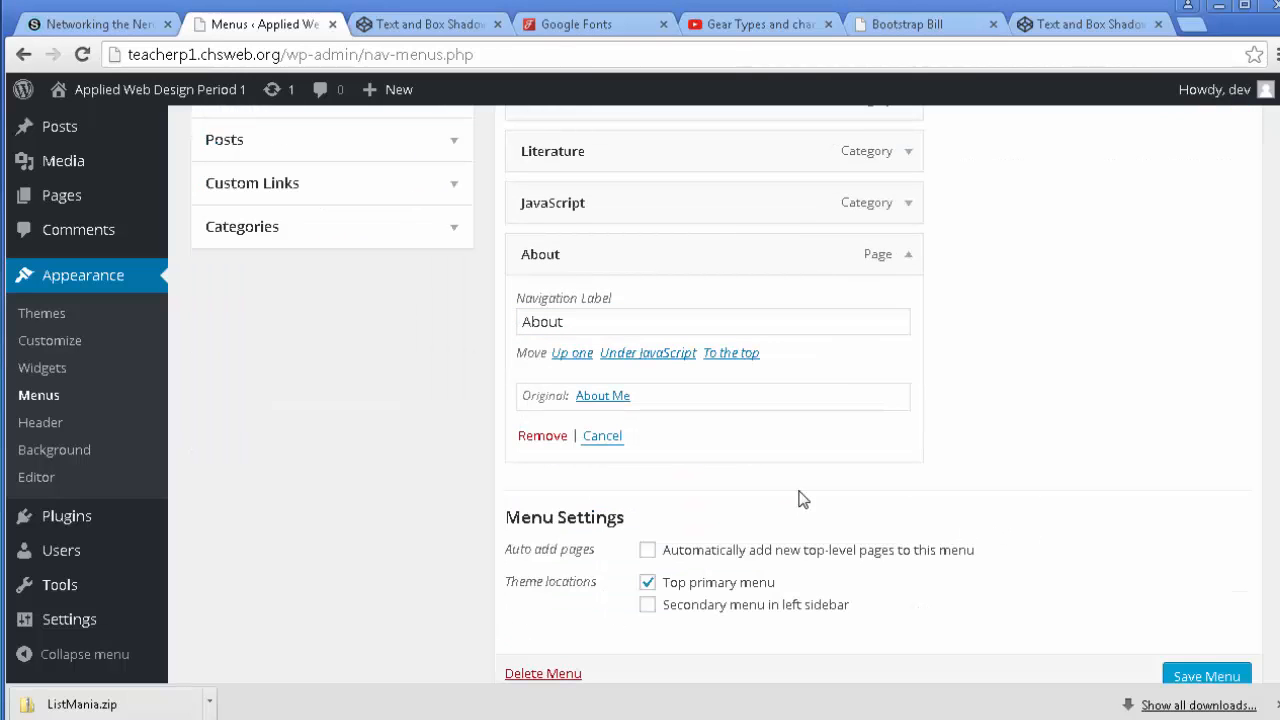
click(1207, 676)
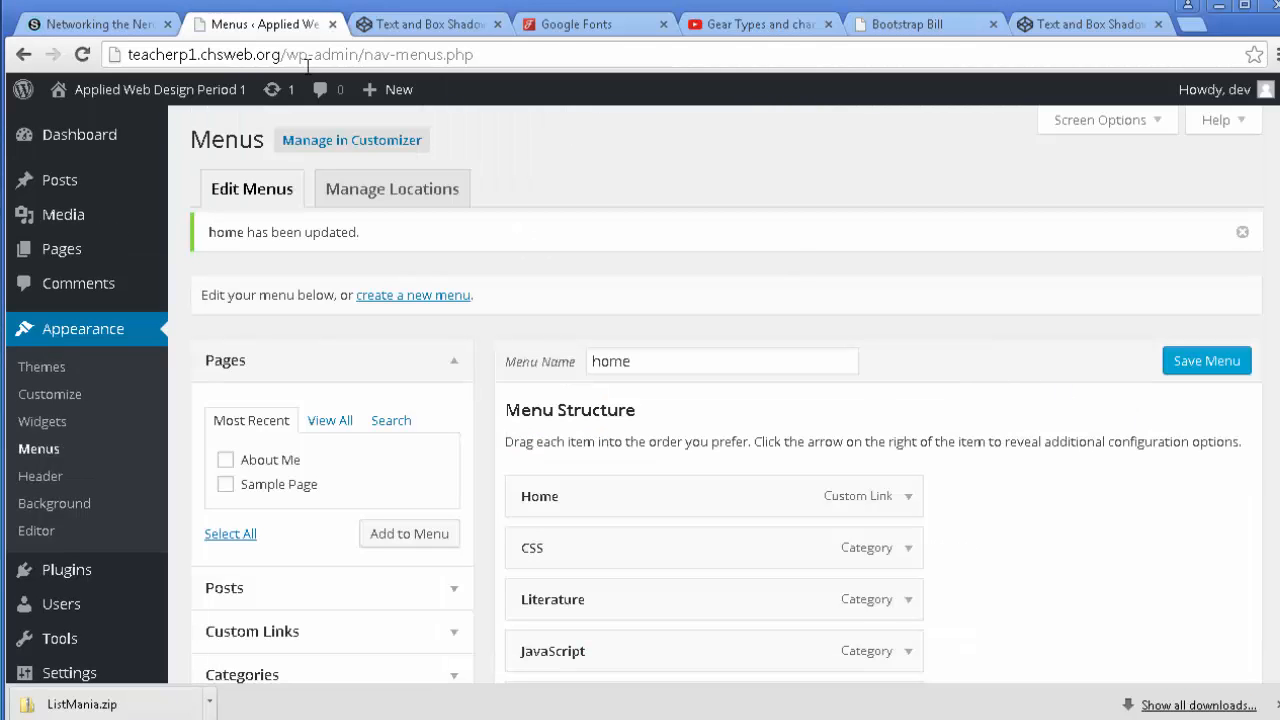
Visit the site's home page and open the About page from its navigation menu.
click(149, 95)
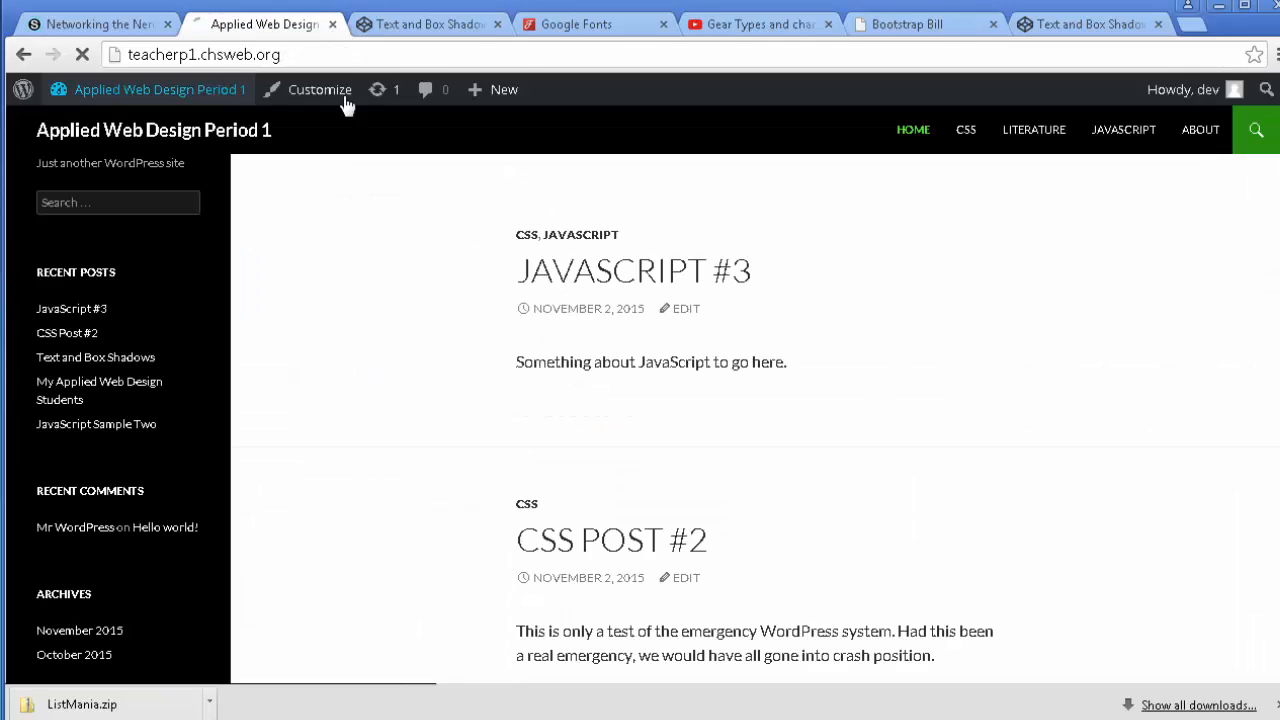
click(1199, 132)
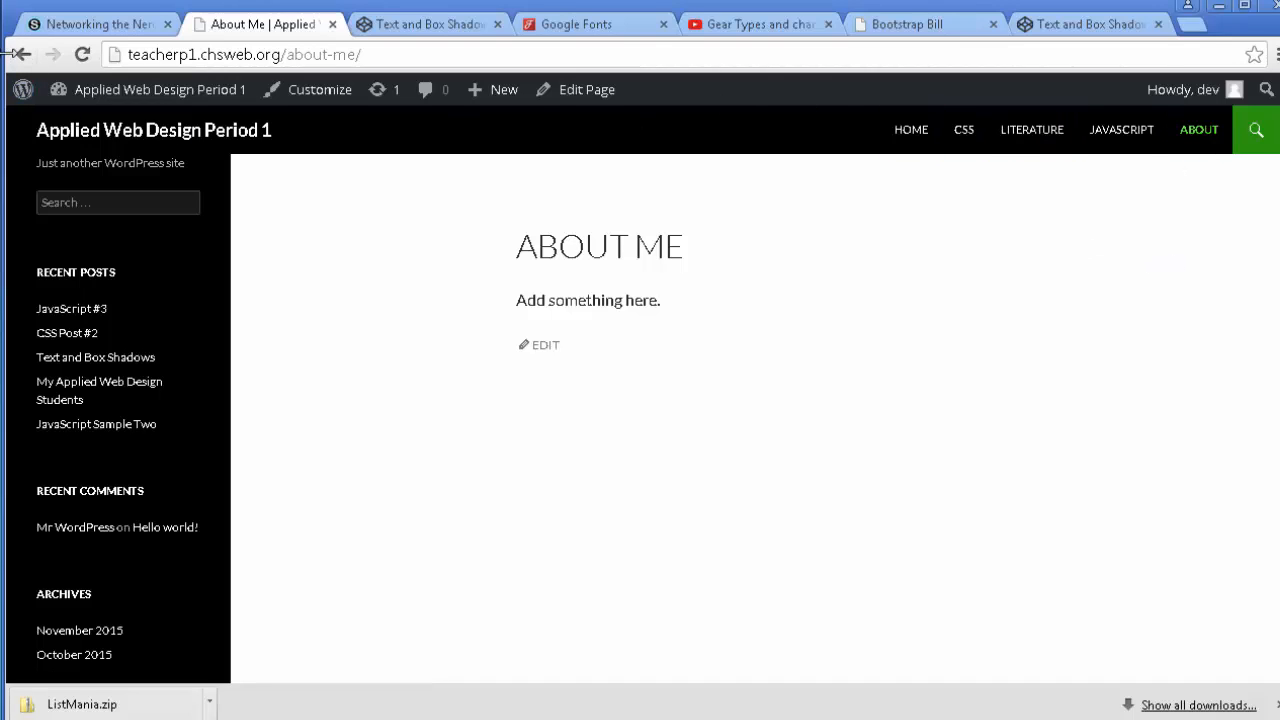
drag(8, 53, 10, 60)
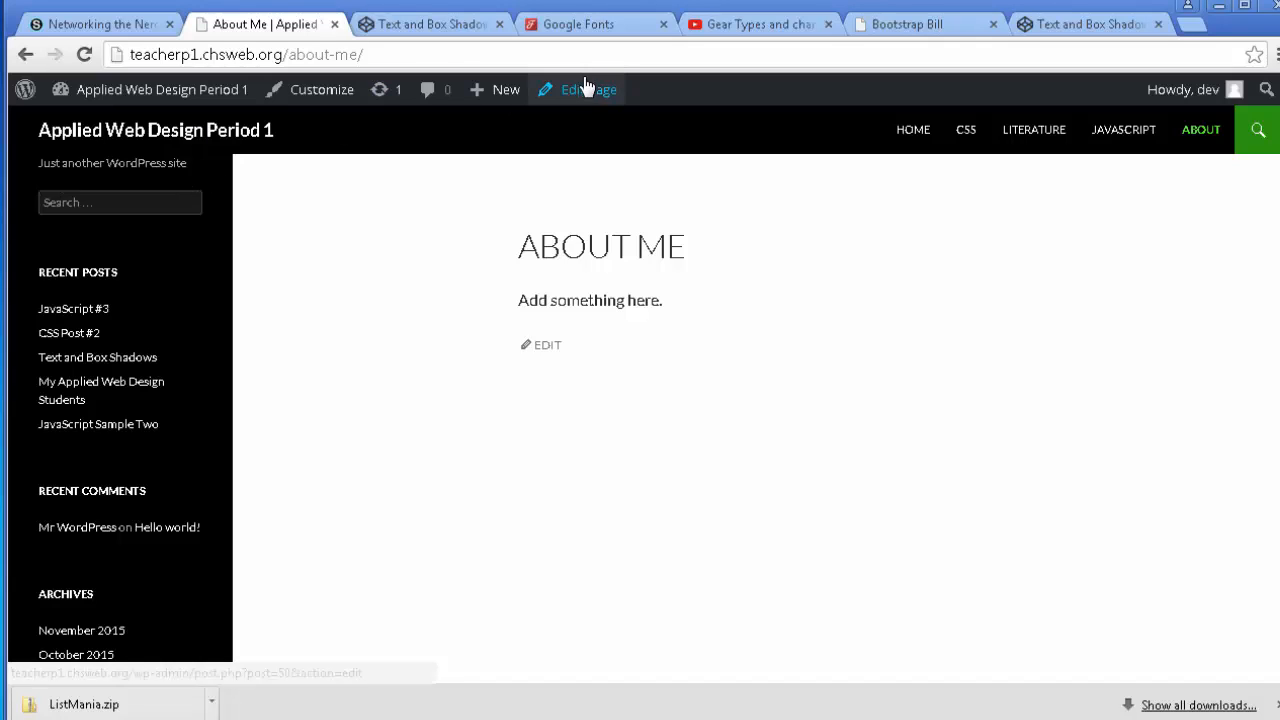
Nest JavaScript and Literature, in that order, as sub items under CSS in the home menu, save it and view the site.
click(207, 88)
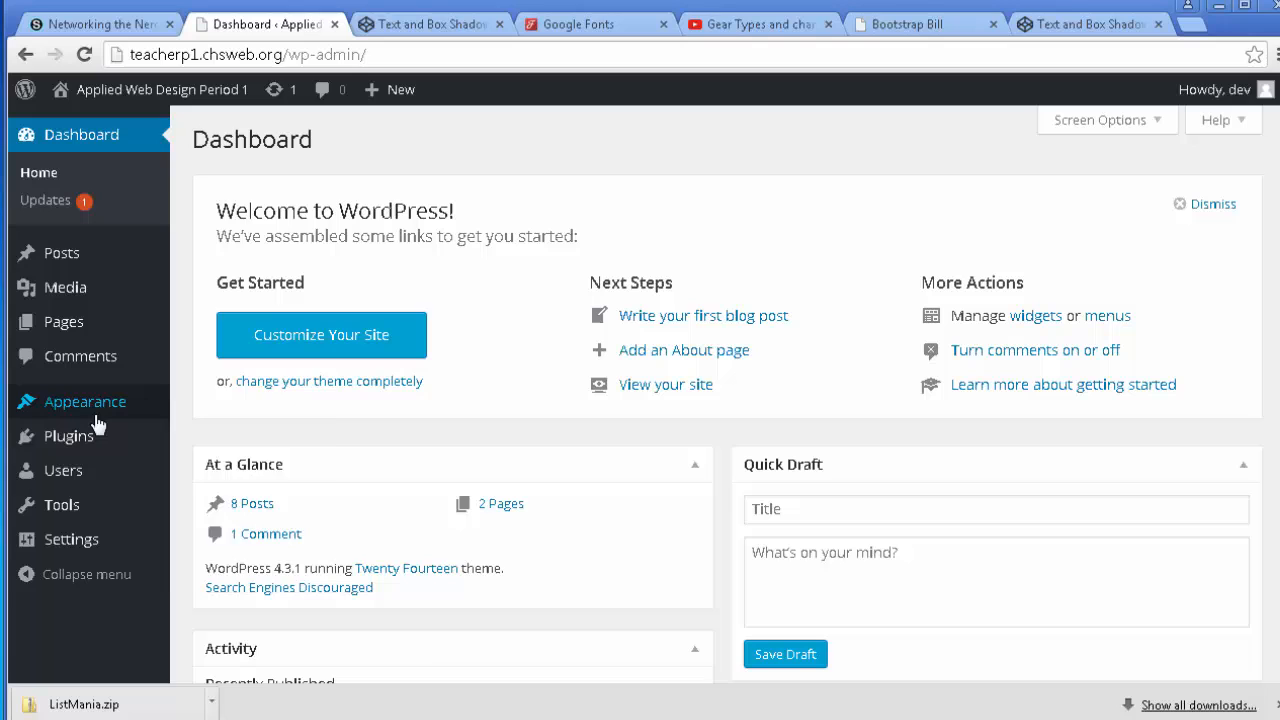
mouse_move(91, 426)
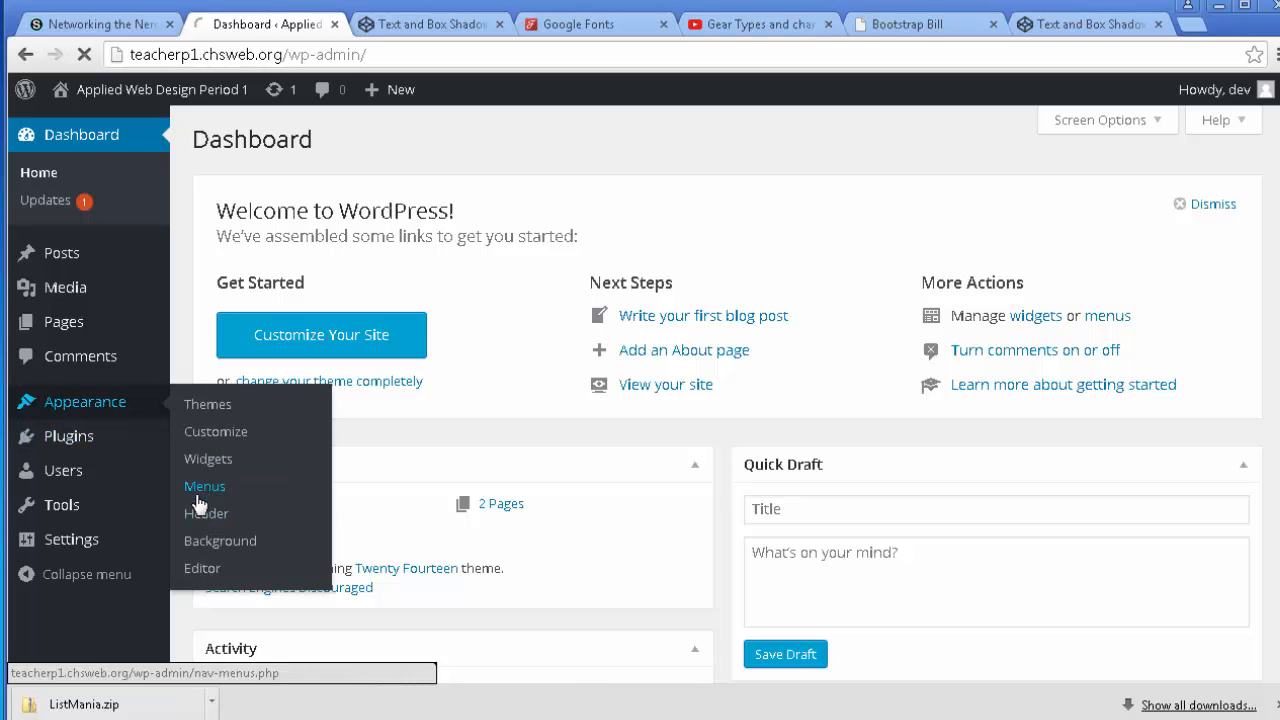
click(197, 495)
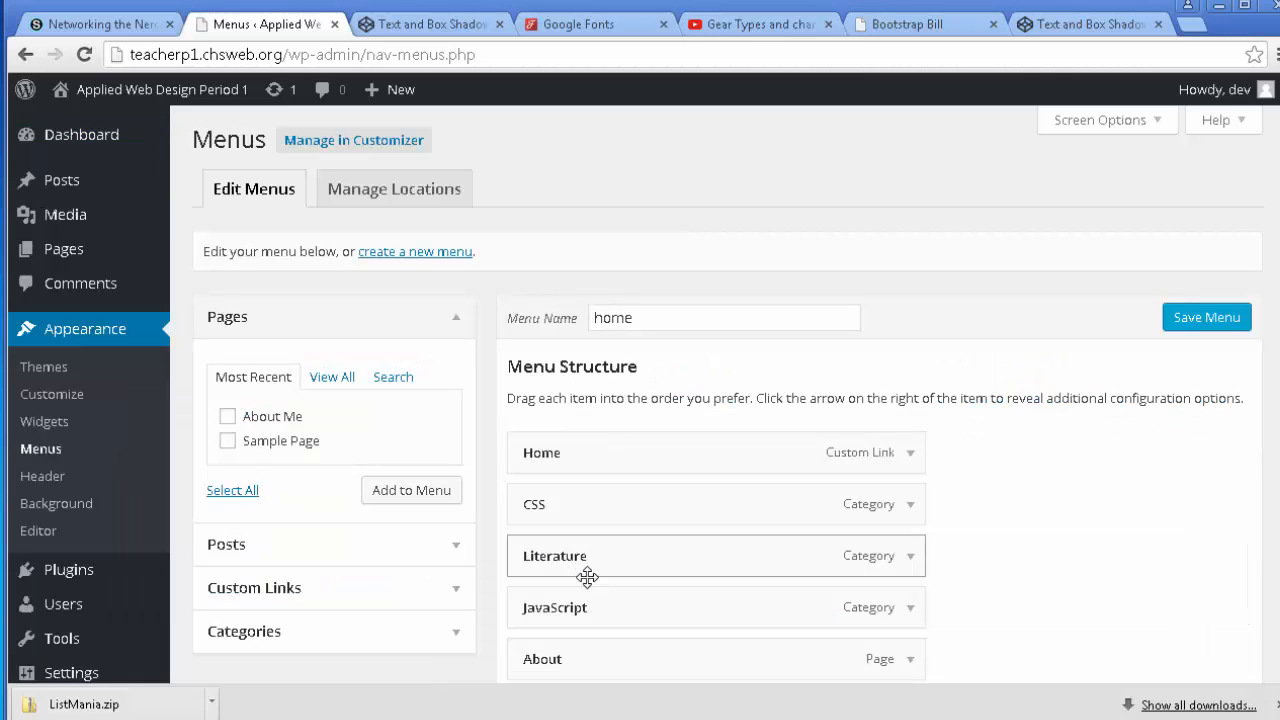
scroll(1051, 517, down, 1)
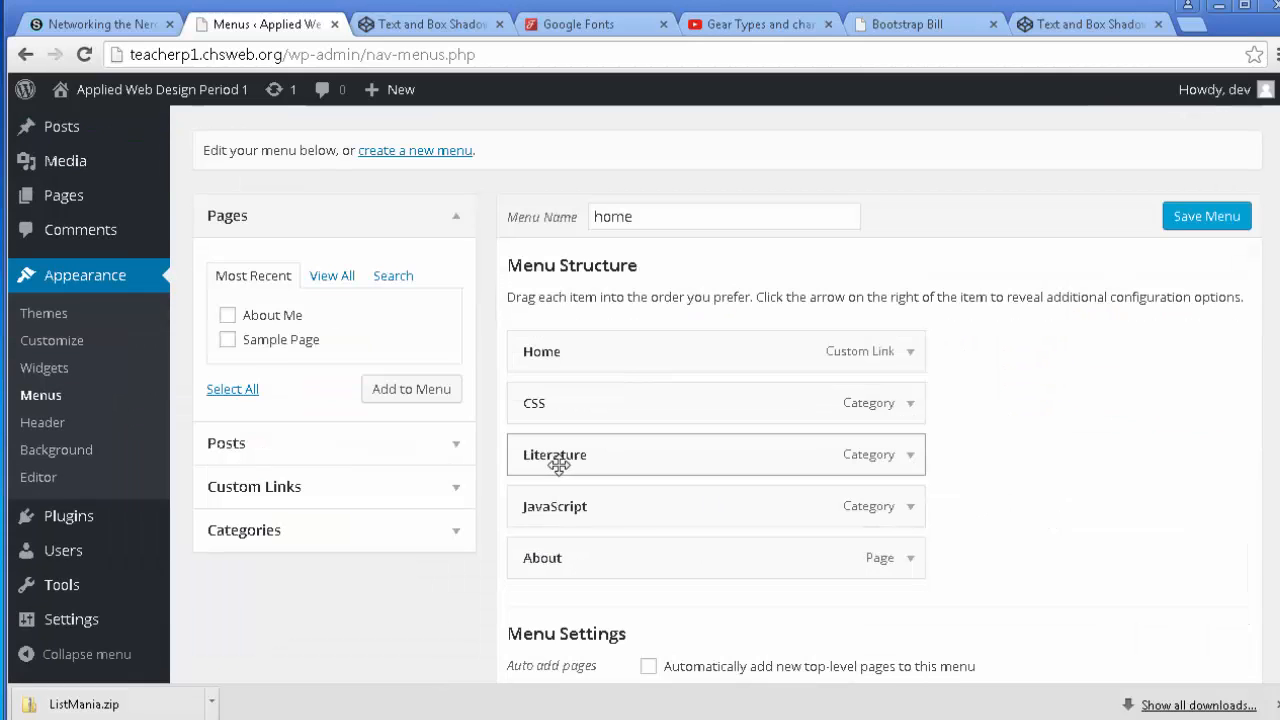
drag(571, 506, 610, 452)
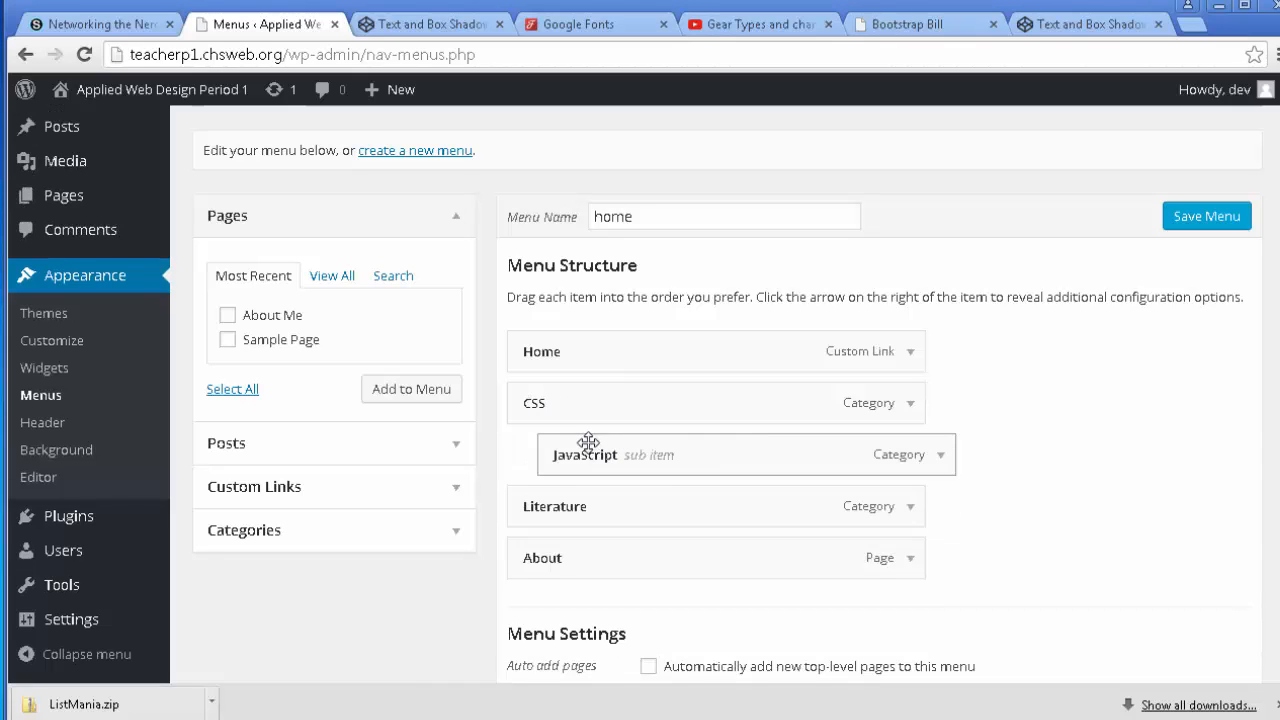
drag(586, 512, 638, 514)
click(1194, 219)
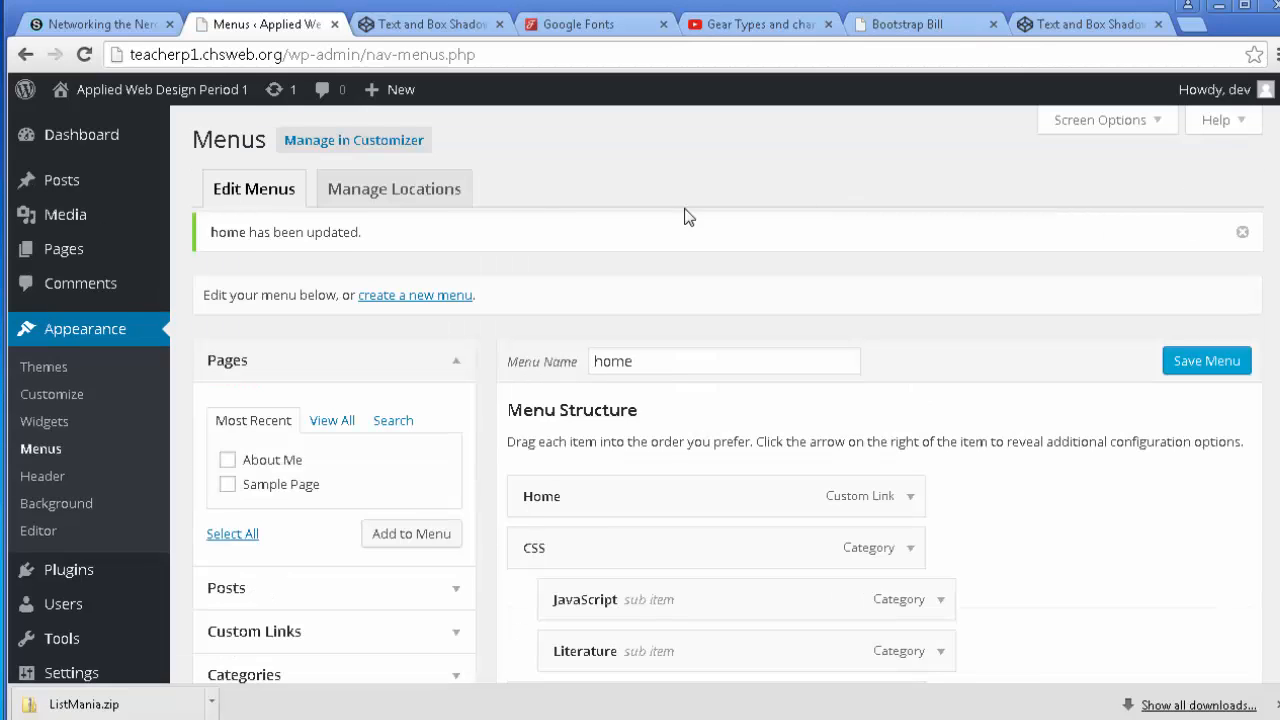
click(181, 95)
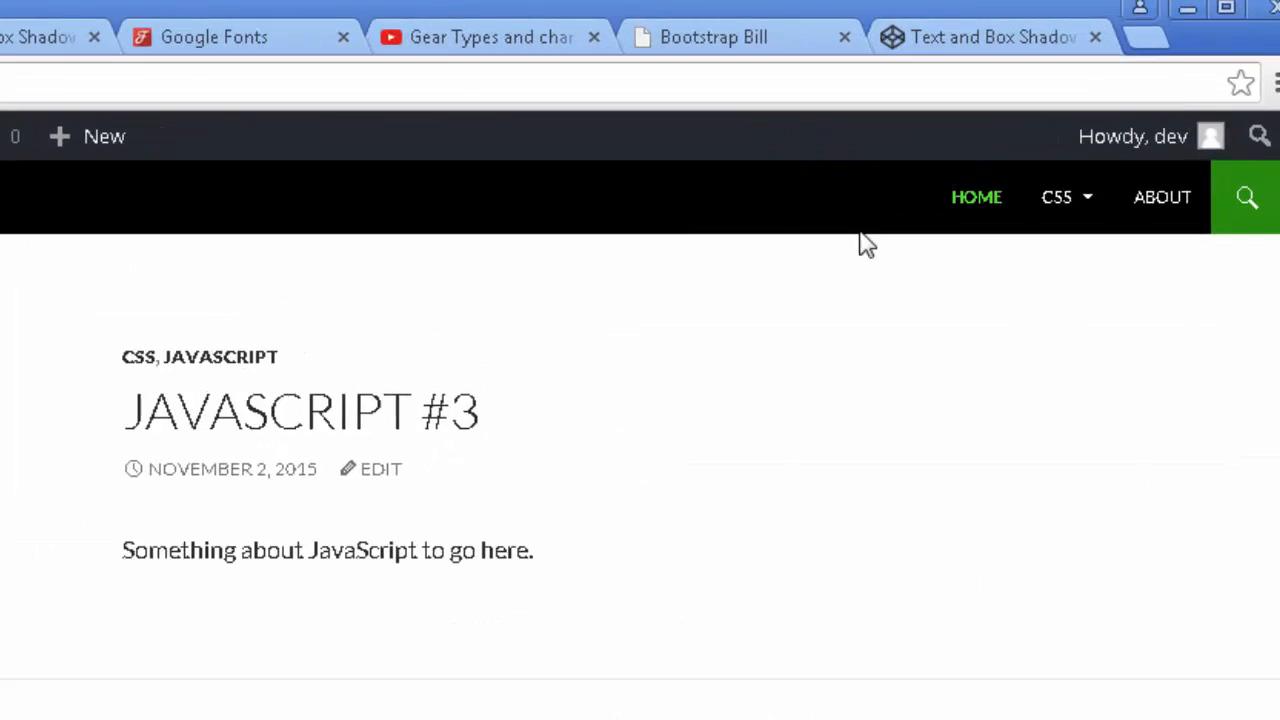
Check the sub items nested under CSS in the site's navigation menu.
mouse_move(1097, 219)
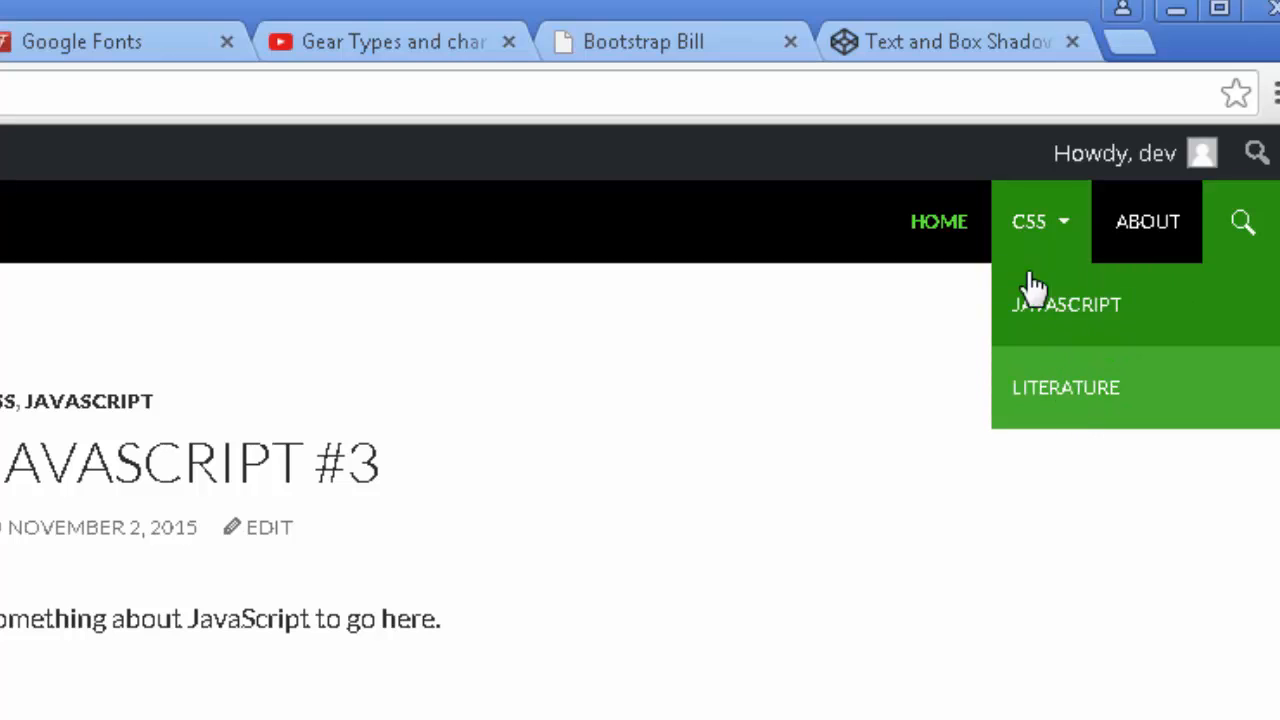
mouse_move(1020, 228)
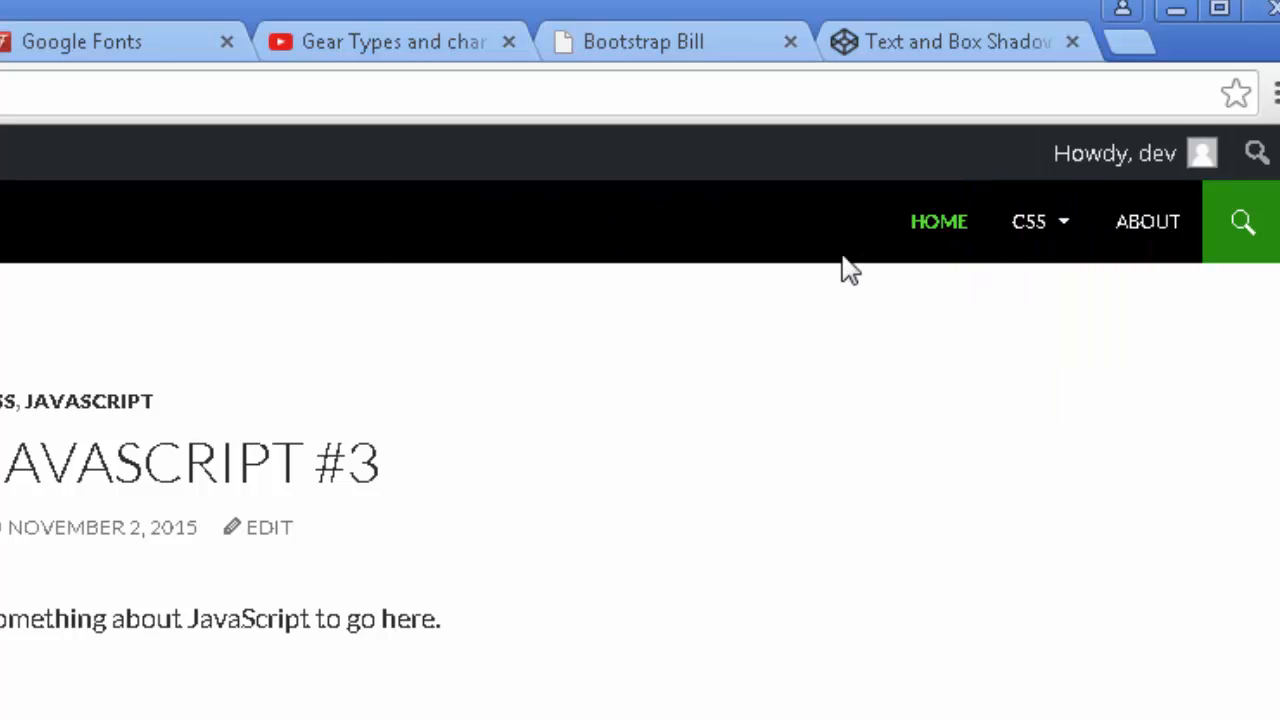
mouse_move(1030, 250)
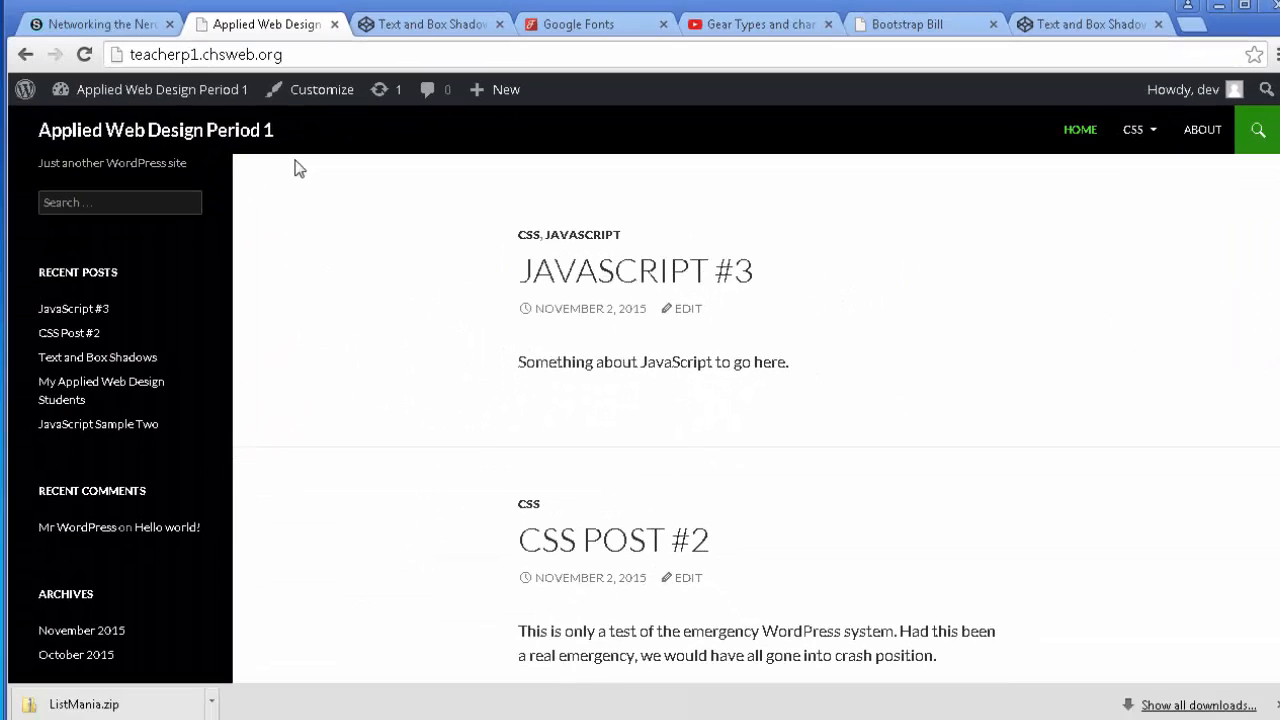
In the site's menu editor, move JavaScript and Literature out from under CSS to the top level and save the home menu.
click(99, 100)
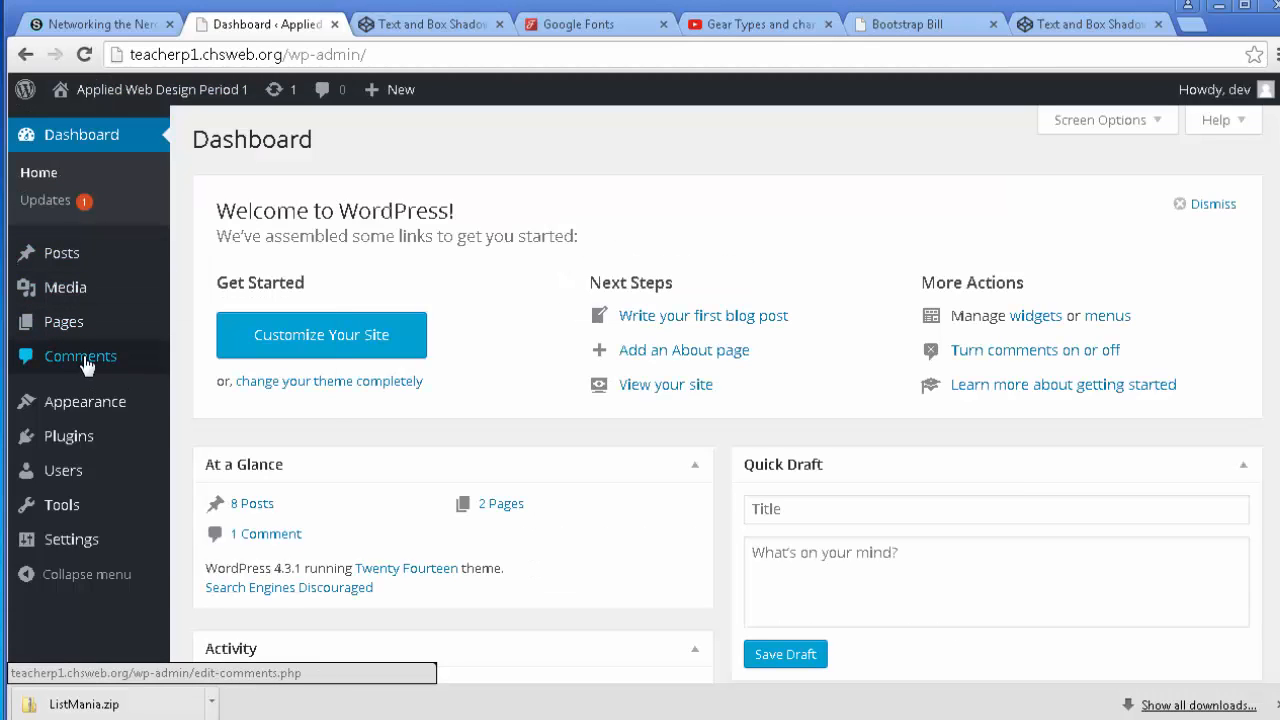
mouse_move(95, 411)
click(218, 494)
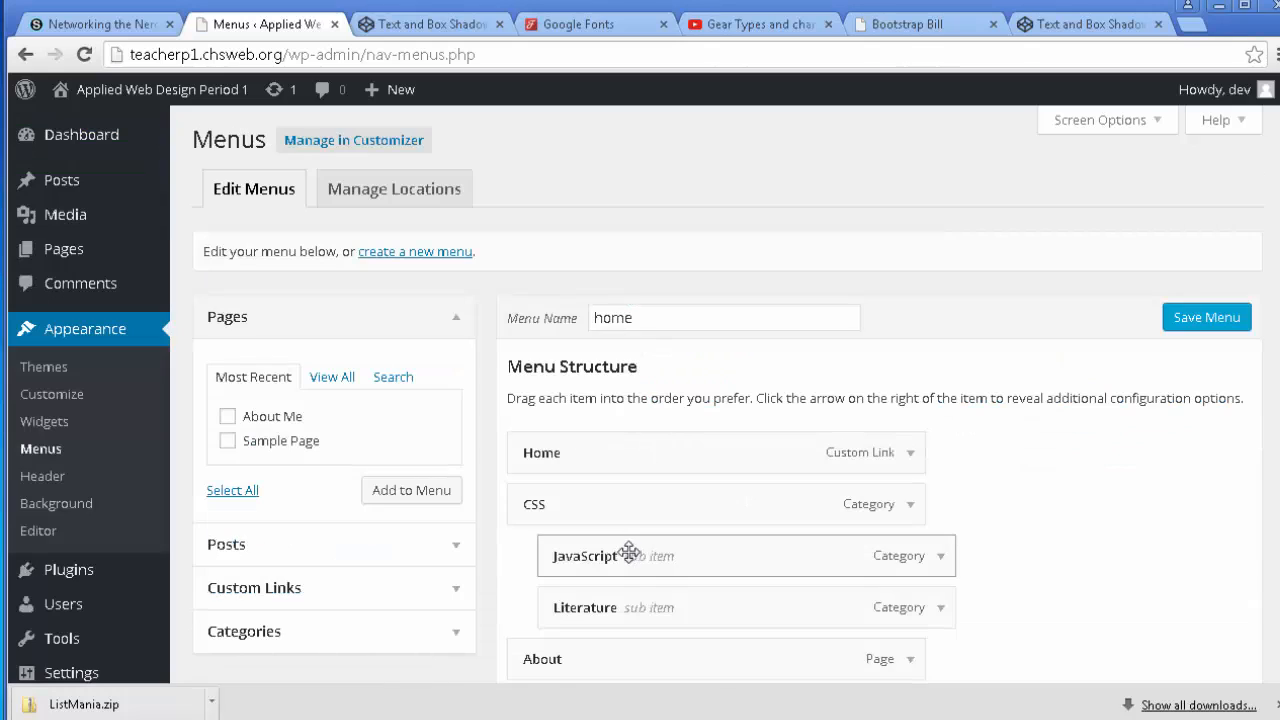
drag(625, 556, 555, 559)
drag(589, 611, 543, 606)
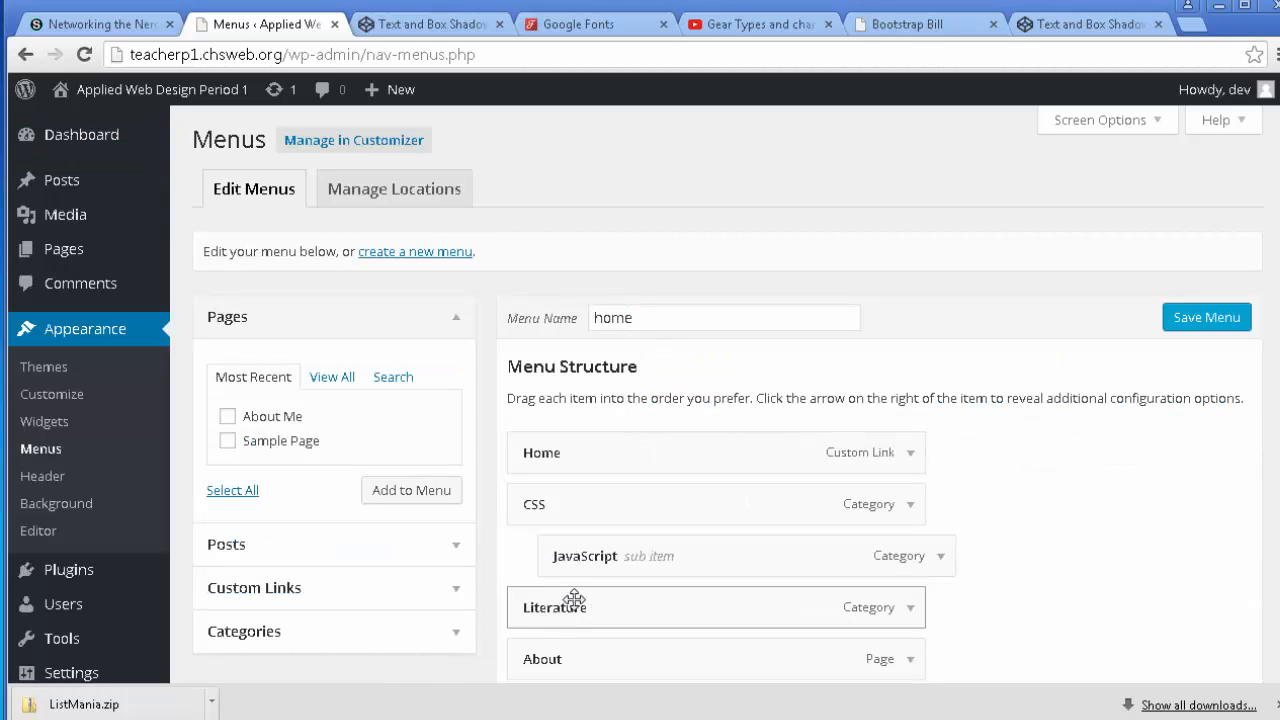
drag(564, 554, 538, 553)
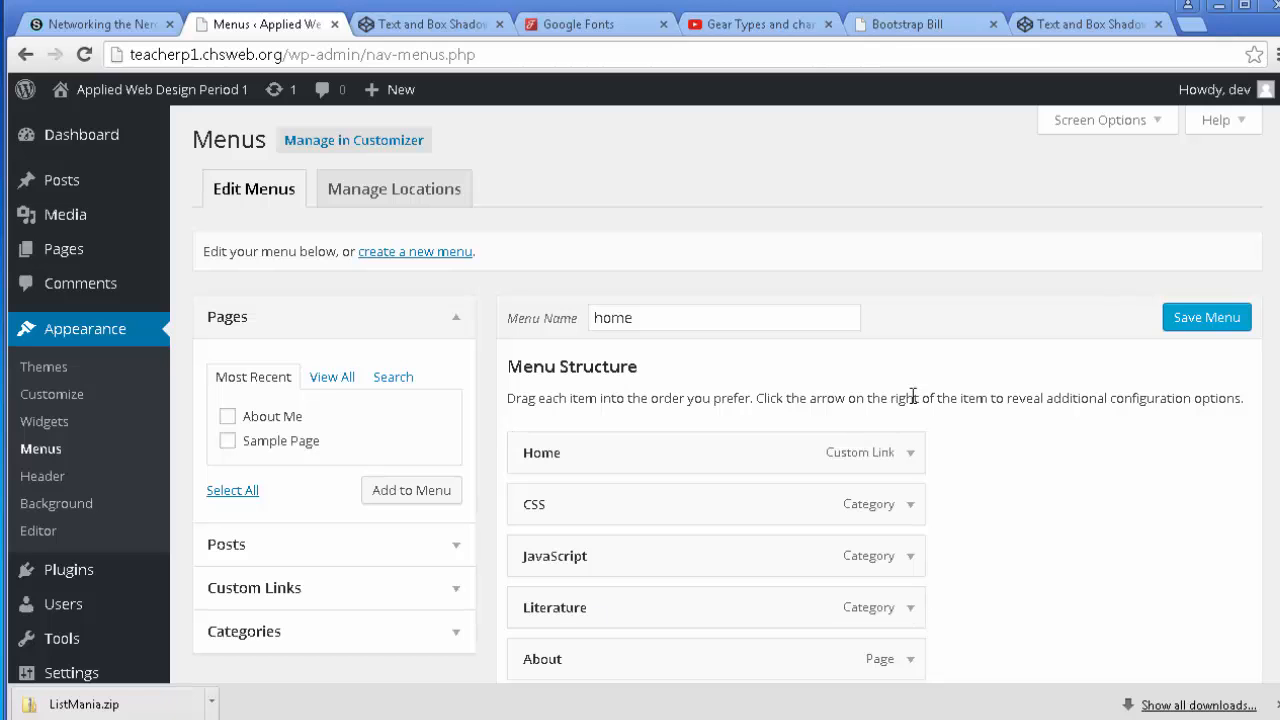
click(1207, 318)
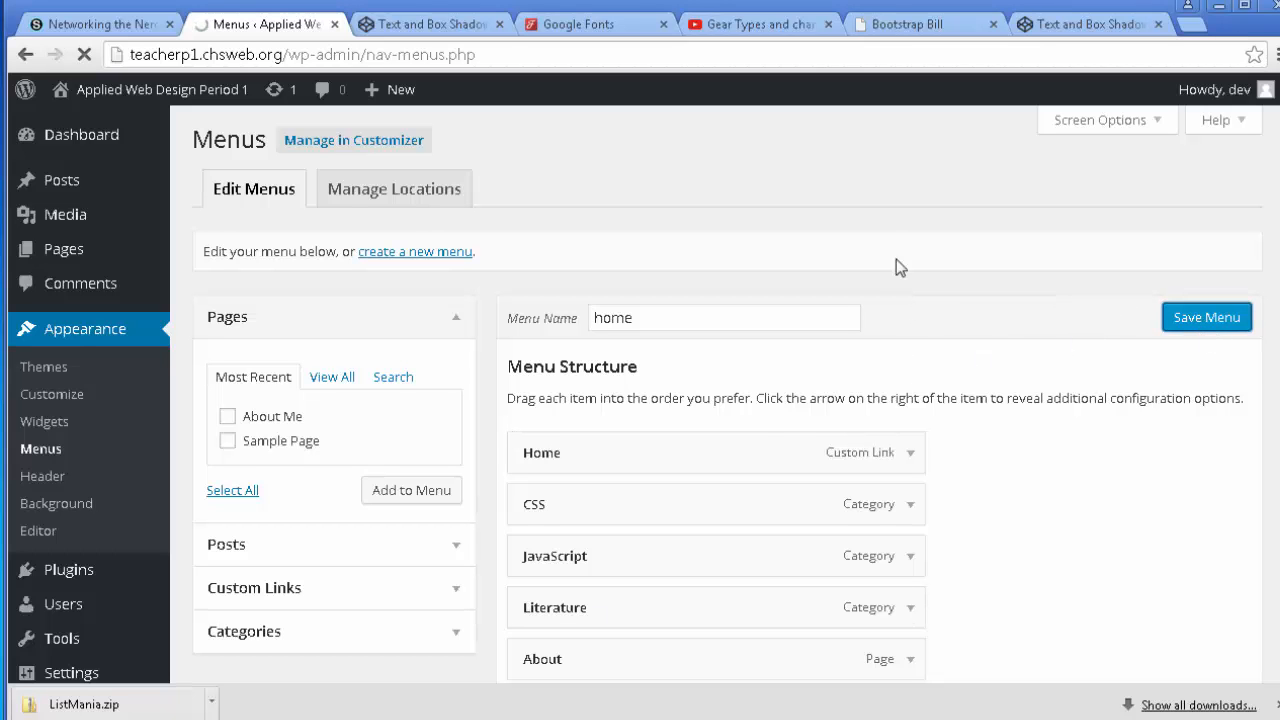